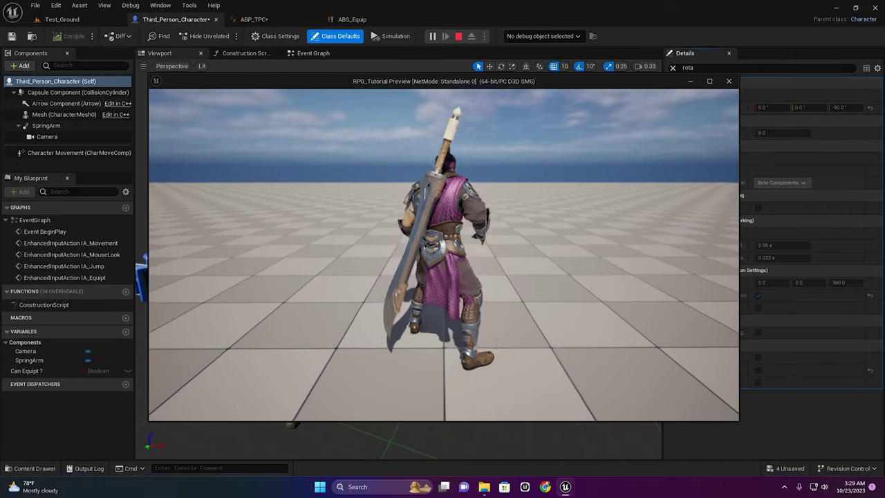
Play-test the E equip key while moving sideways, then return to the character's Event Graph and Content Drawer.
{"action": "key", "text": "e"}
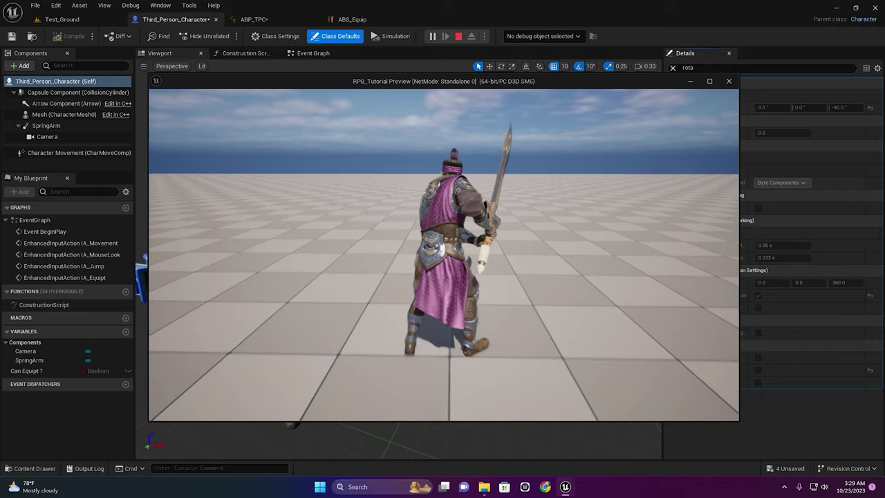
{"action": "key", "text": "a"}
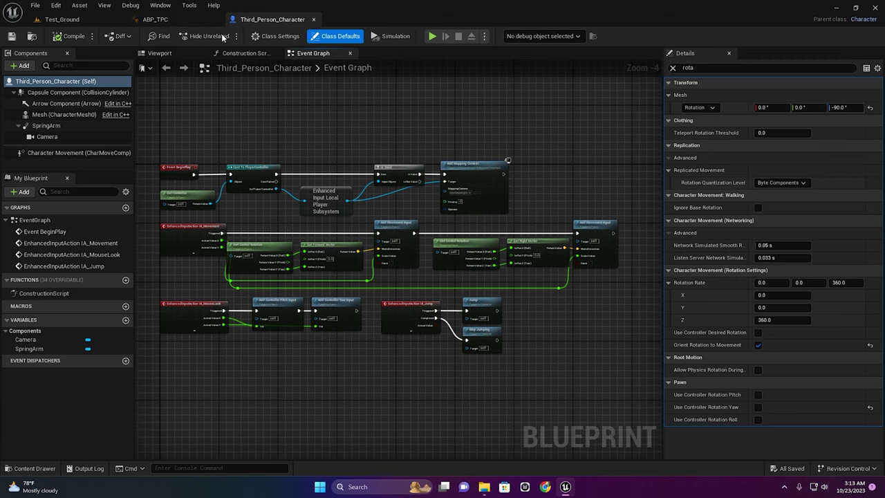
{"action": "left_click", "coordinate": [160, 54]}
{"action": "scroll", "coordinate": [330, 222], "scroll_direction": "down", "scroll_amount": 5}
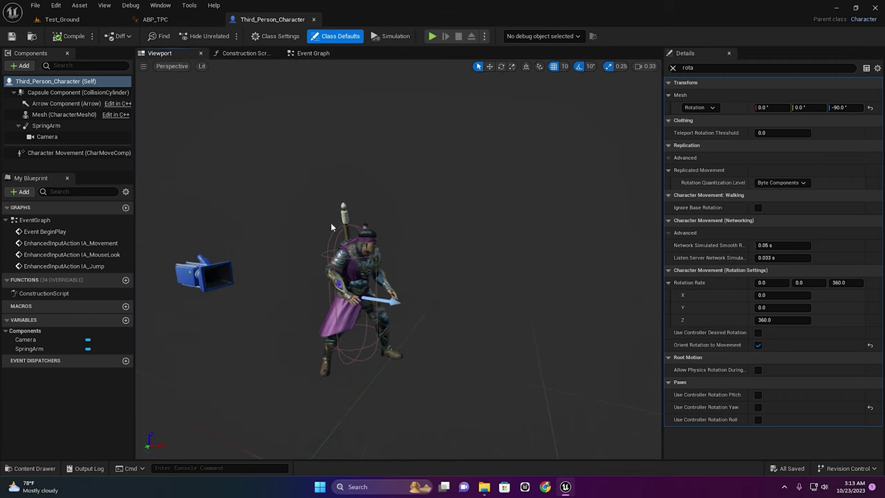
{"action": "scroll", "coordinate": [330, 222], "scroll_direction": "up", "scroll_amount": 2}
{"action": "left_click", "coordinate": [309, 53]}
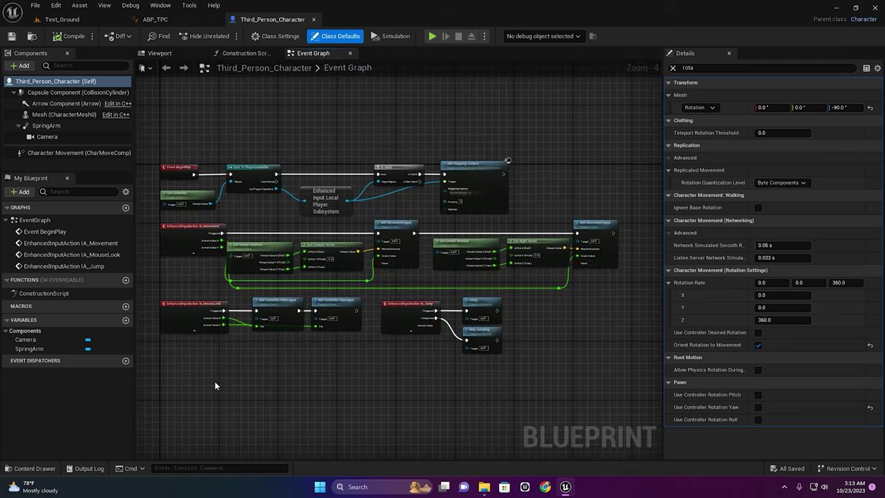
{"action": "left_click", "coordinate": [51, 470]}
Open the ABP_TPC animation blueprint and frame its Idle Walk state machine.
{"action": "double_click", "coordinate": [168, 356]}
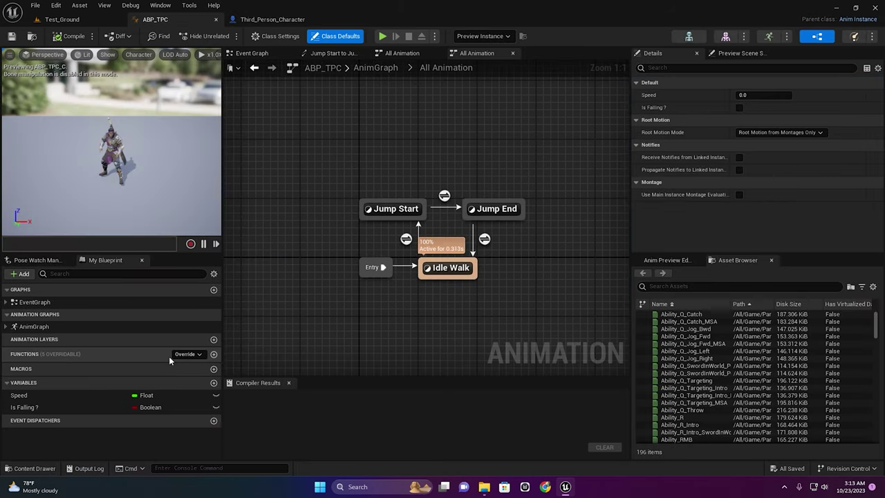
{"action": "right_click_drag", "start_coordinate": [529, 265], "coordinate": [478, 267]}
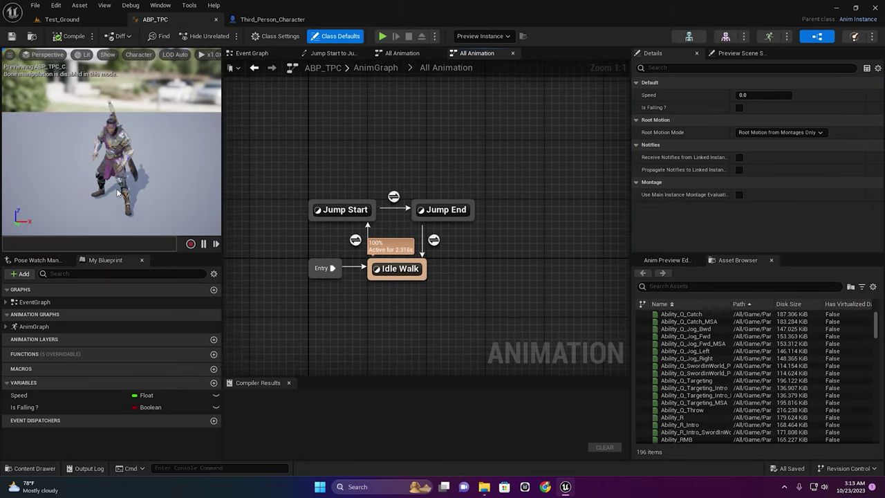
{"action": "scroll", "coordinate": [138, 186], "scroll_direction": "up", "scroll_amount": 5}
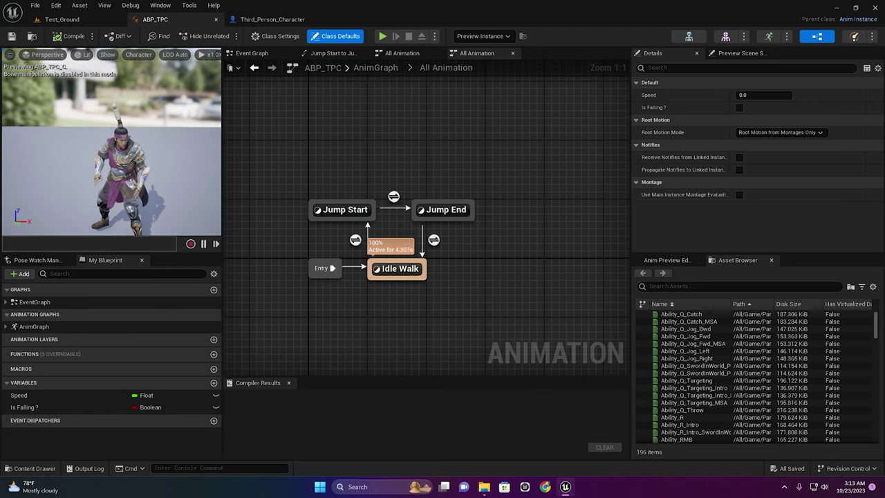
{"action": "scroll", "coordinate": [138, 194], "scroll_direction": "up", "scroll_amount": 3}
{"action": "right_click_drag", "start_coordinate": [448, 277], "coordinate": [404, 259]}
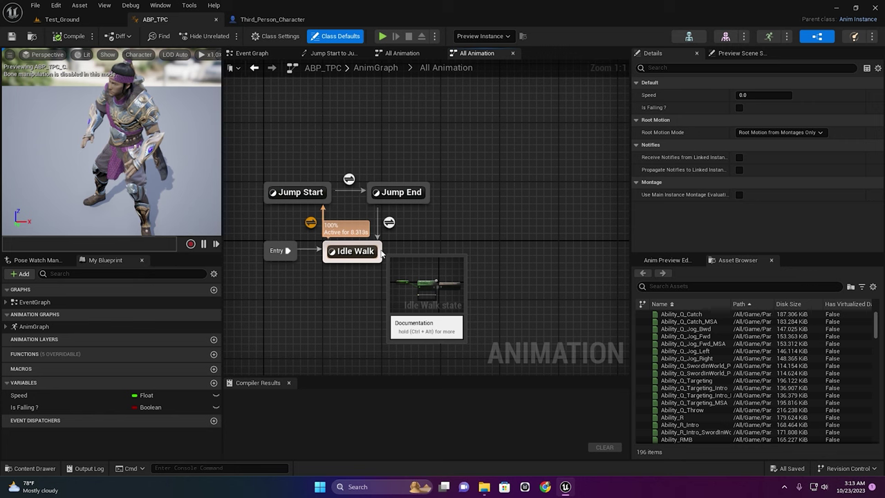
Add a new state named Equip fed by a transition from Idle Walk, and compile.
{"action": "left_click_drag", "start_coordinate": [379, 254], "coordinate": [468, 253]}
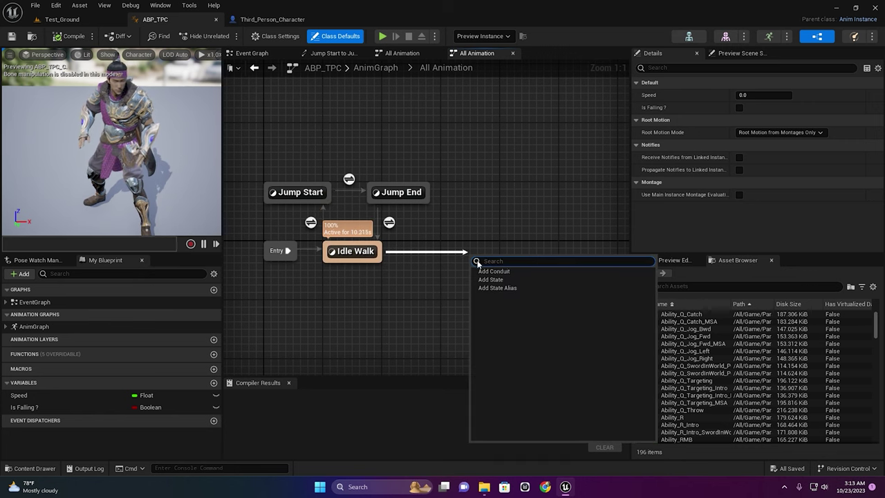
{"action": "left_click", "coordinate": [491, 279]}
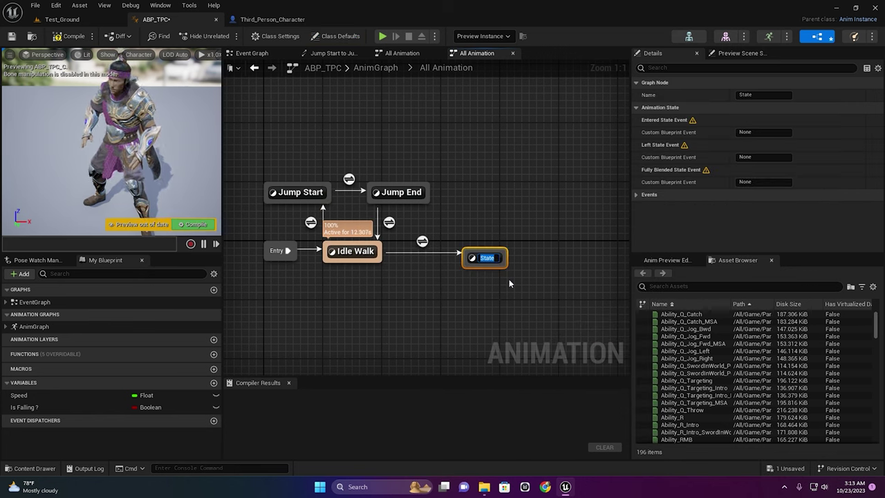
{"action": "type", "text": "E"}
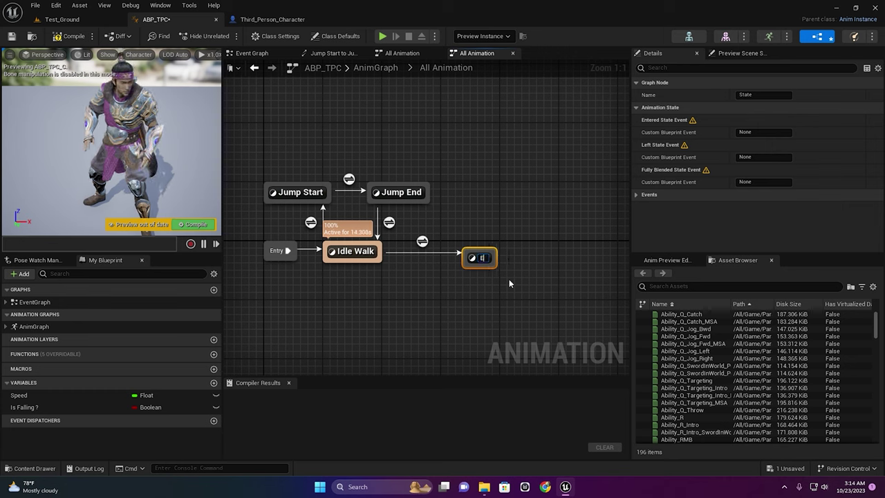
{"action": "type", "text": "quip"}
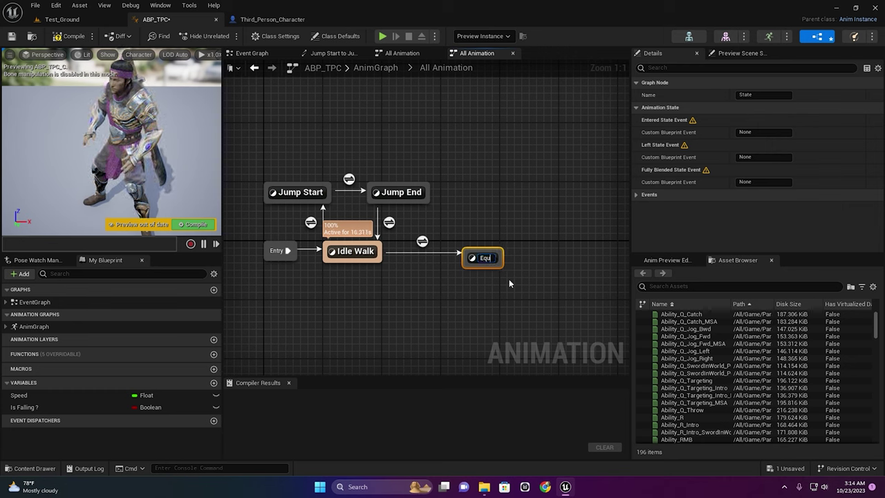
{"action": "key", "text": "Return"}
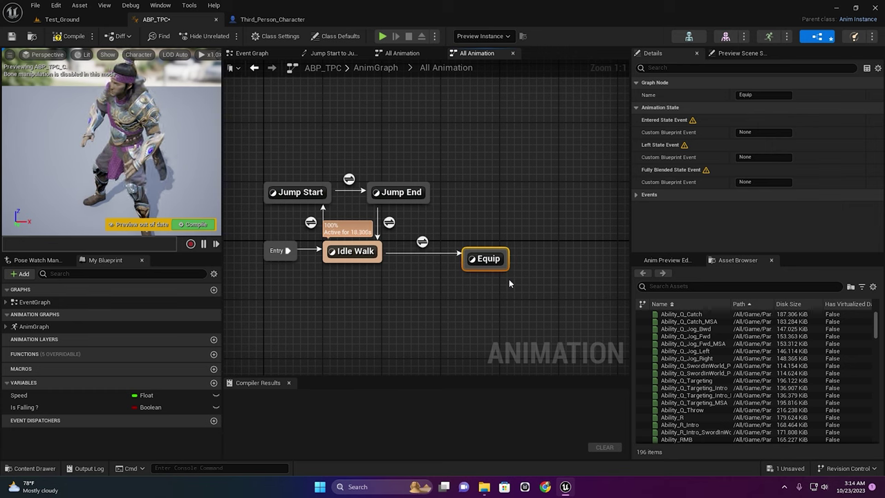
{"action": "left_click", "coordinate": [191, 227]}
Confirm the Equip state's name and deselect it in the state machine view.
{"action": "right_click", "coordinate": [486, 257]}
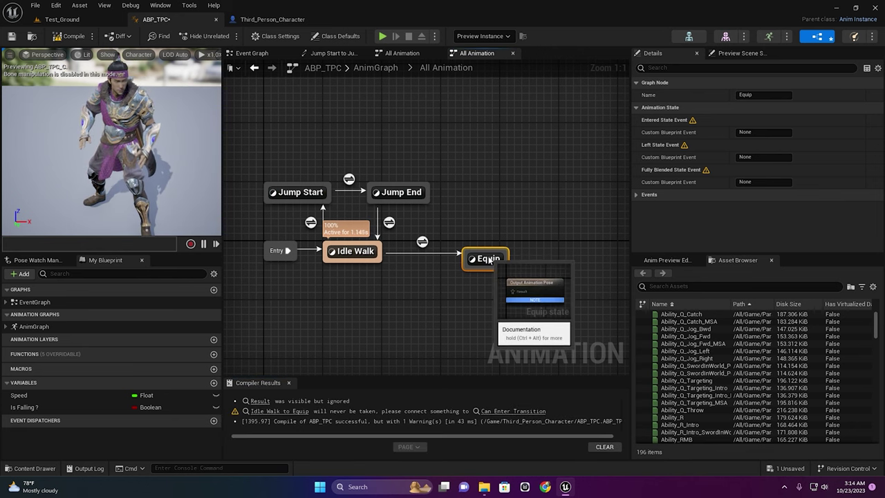
{"action": "left_click", "coordinate": [528, 281]}
{"action": "left_click", "coordinate": [391, 59]}
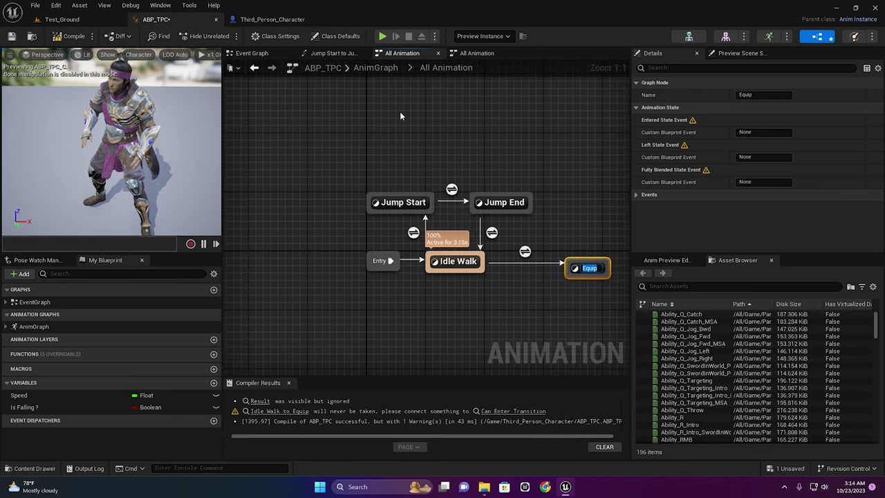
{"action": "right_click_drag", "start_coordinate": [417, 306], "coordinate": [355, 262]}
{"action": "left_click", "coordinate": [401, 279]}
Move the Third_Person_Character tab to the front and open the Content/Input folder.
{"action": "left_click", "coordinate": [262, 19]}
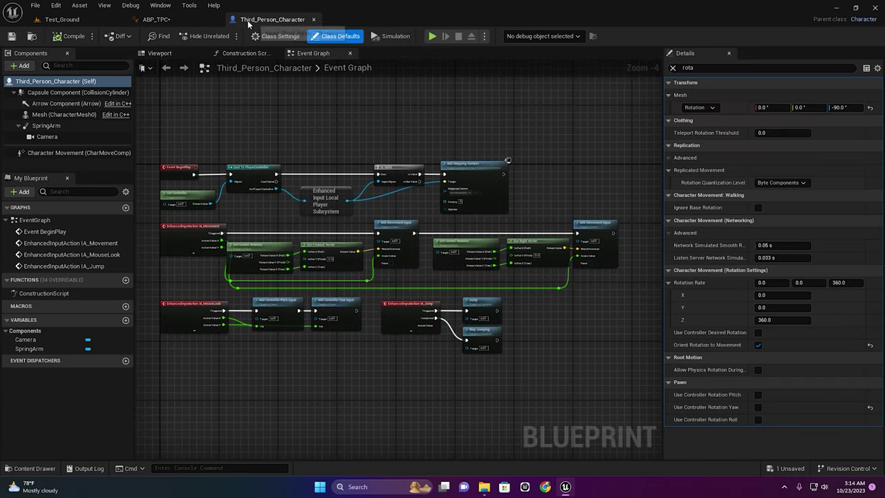
{"action": "left_click_drag", "start_coordinate": [247, 20], "coordinate": [171, 22]}
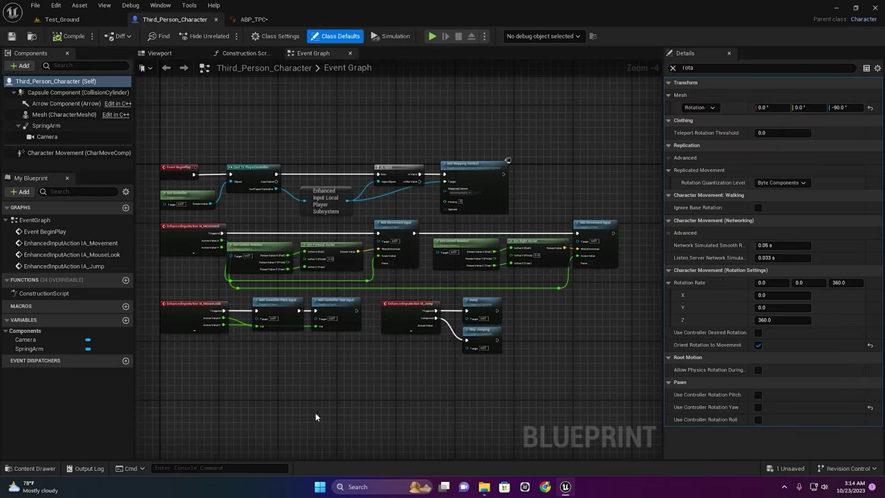
{"action": "left_click", "coordinate": [31, 468]}
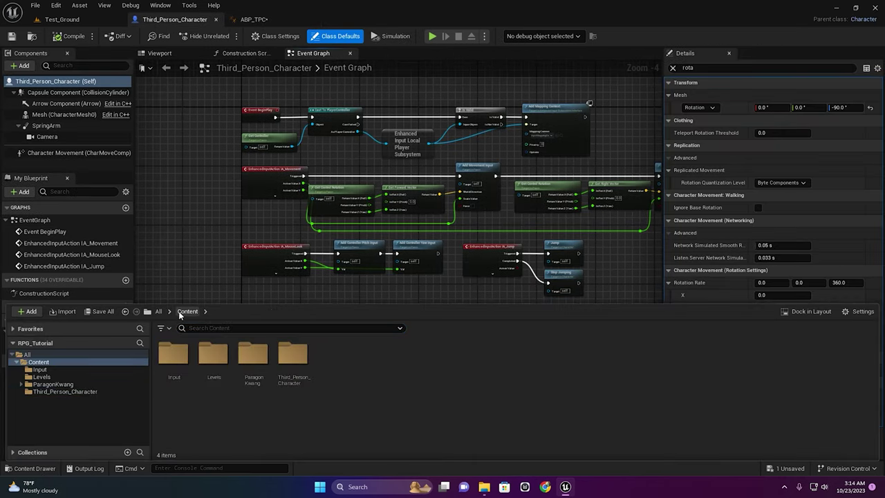
{"action": "double_click", "coordinate": [174, 354]}
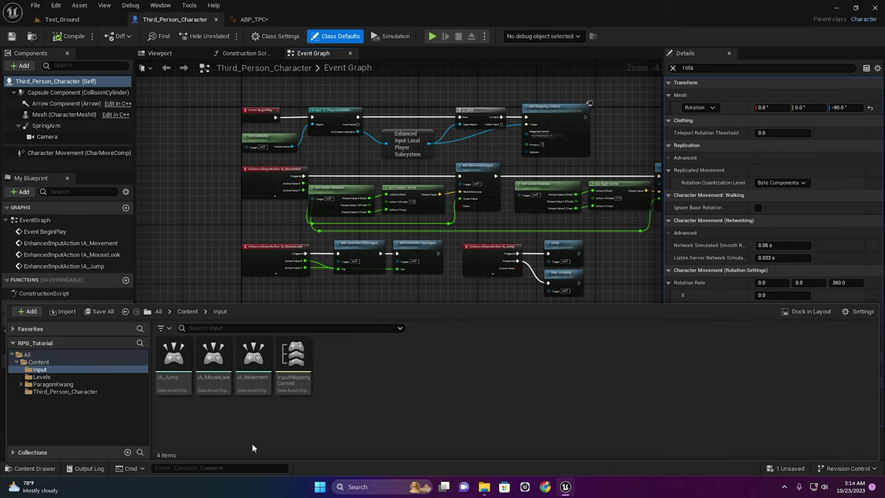
Create a new Input Action asset named IA_Equip in the Input folder.
{"action": "right_click", "coordinate": [360, 384]}
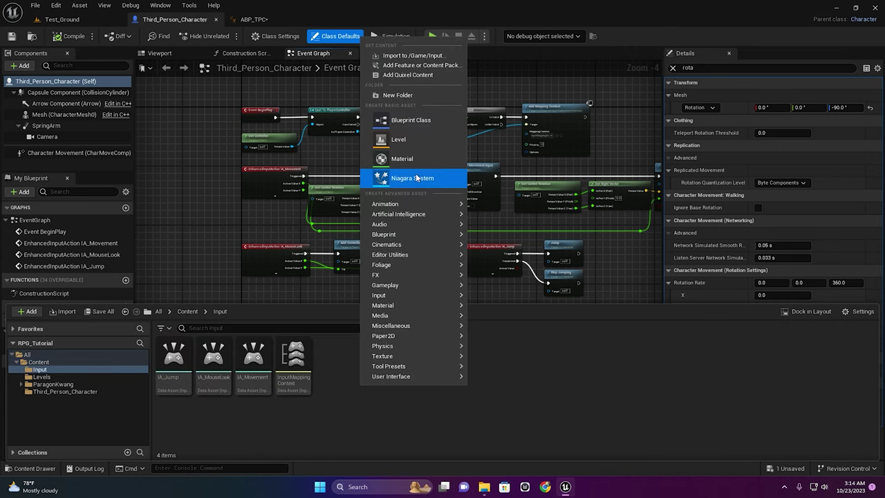
{"action": "mouse_move", "coordinate": [387, 297]}
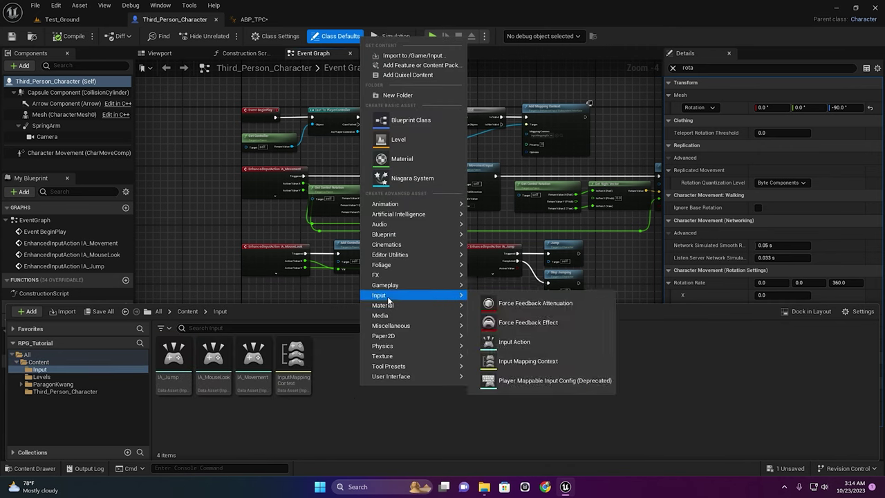
{"action": "left_click", "coordinate": [538, 342]}
{"action": "type", "text": "IA_Equip"}
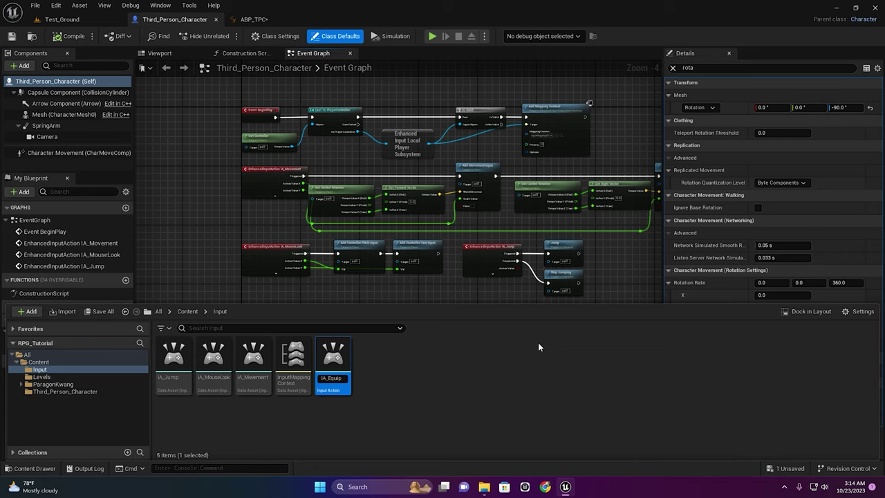
{"action": "key", "text": "Return"}
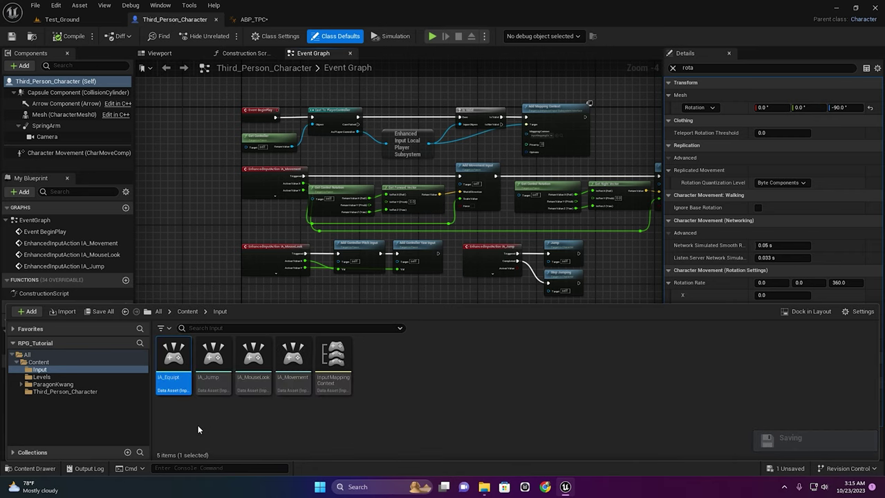
Add a new InputMappingContext mapping that uses IA_Equip, bound to the 1 key.
{"action": "double_click", "coordinate": [336, 358]}
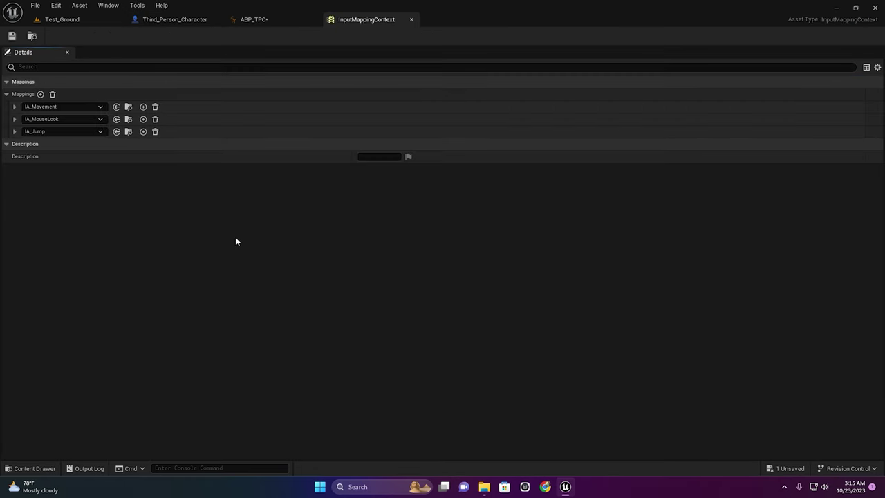
{"action": "left_click", "coordinate": [40, 94]}
{"action": "left_click", "coordinate": [42, 143]}
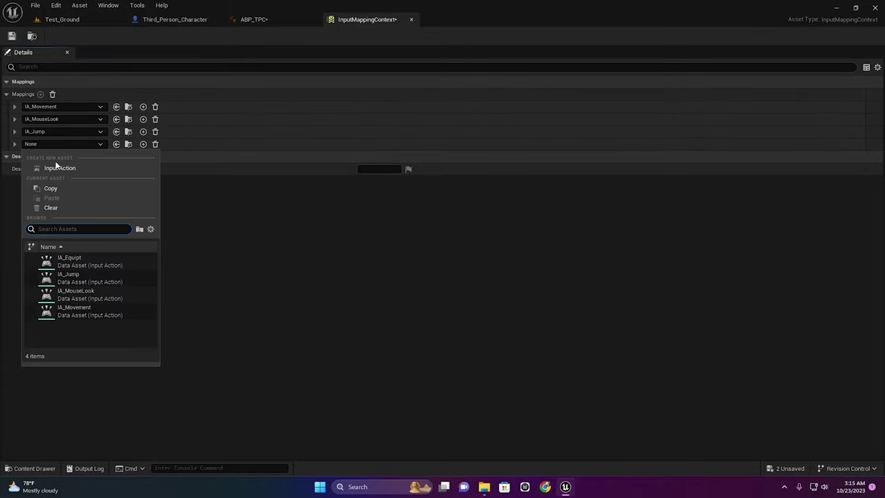
{"action": "left_click", "coordinate": [90, 261]}
{"action": "left_click", "coordinate": [15, 144]}
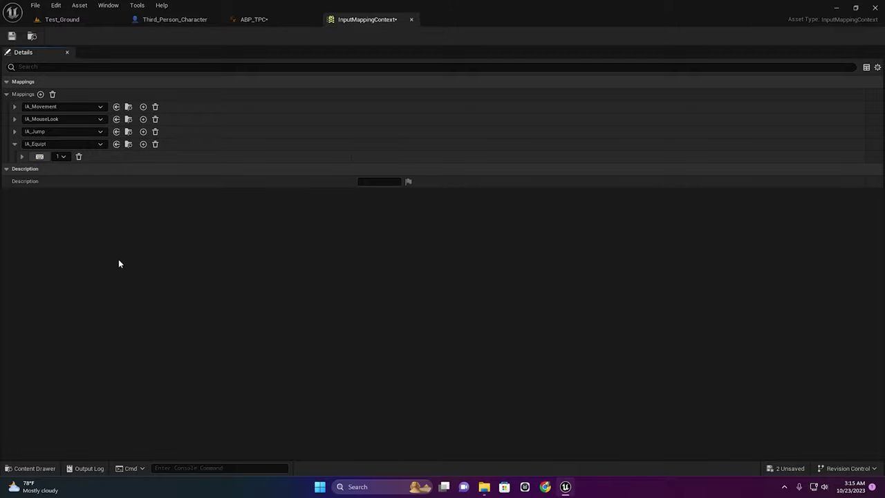
{"action": "left_click", "coordinate": [14, 144]}
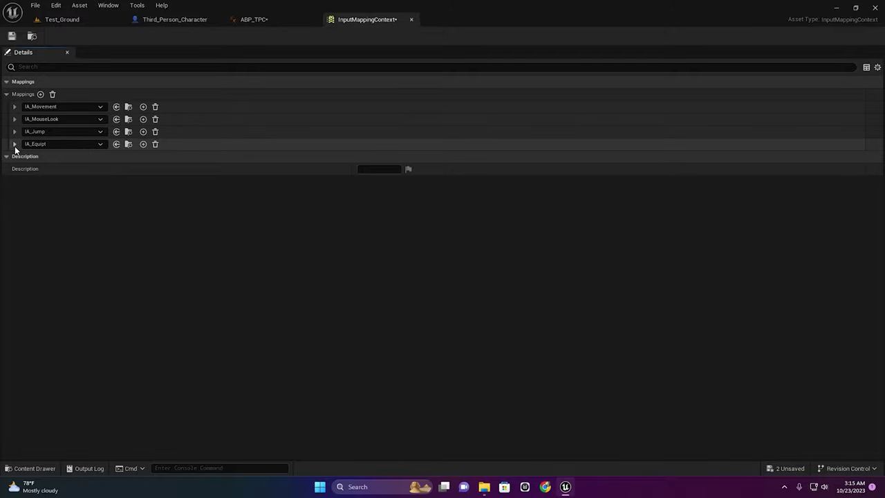
Close the InputMappingContext editor and return to the Third_Person_Character event graph with the Input folder shown.
{"action": "left_click", "coordinate": [411, 19]}
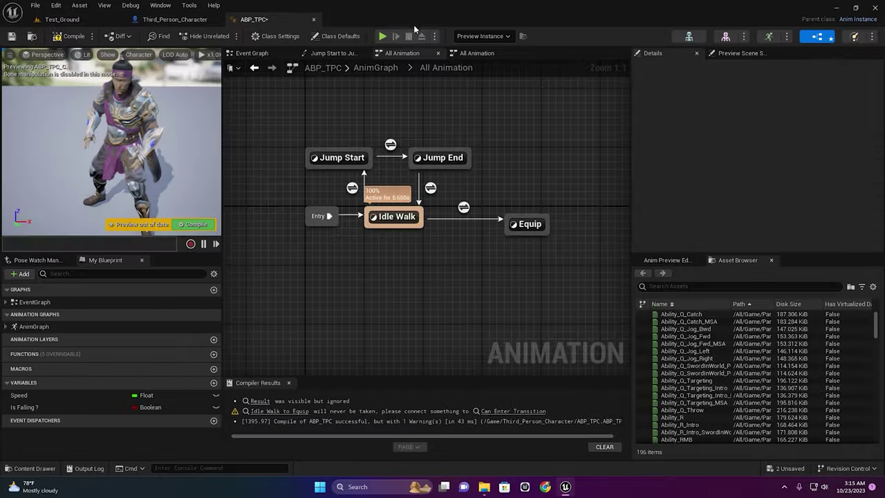
{"action": "left_click", "coordinate": [174, 19]}
{"action": "scroll", "coordinate": [218, 347], "scroll_direction": "up", "scroll_amount": 1}
{"action": "left_click", "coordinate": [31, 468]}
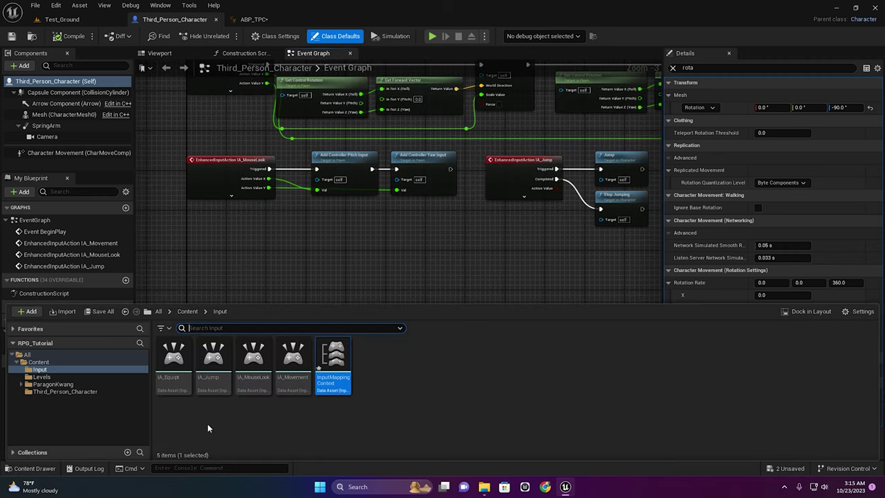
{"action": "left_click", "coordinate": [219, 417]}
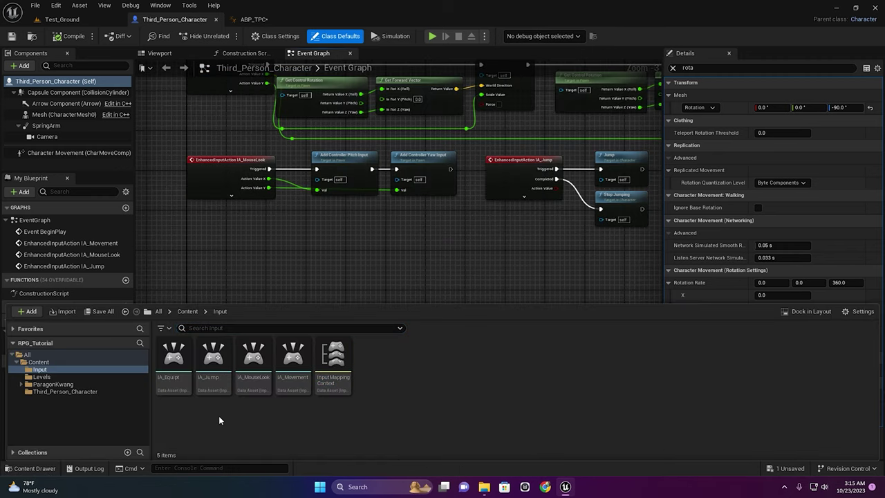
Place an IA_Equip event node in the graph and search 'flip' from its Started pin.
{"action": "left_click_drag", "start_coordinate": [172, 371], "coordinate": [200, 254]}
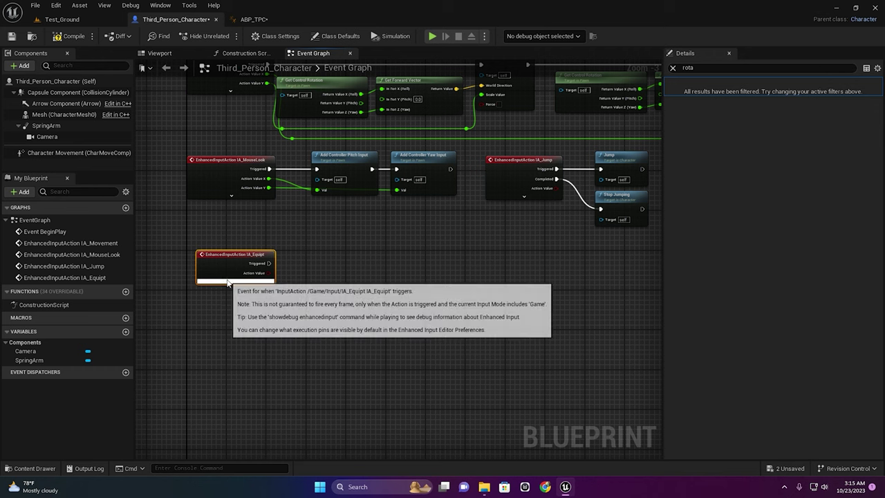
{"action": "scroll", "coordinate": [223, 304], "scroll_direction": "up", "scroll_amount": 2}
{"action": "right_click_drag", "start_coordinate": [219, 349], "coordinate": [286, 282]}
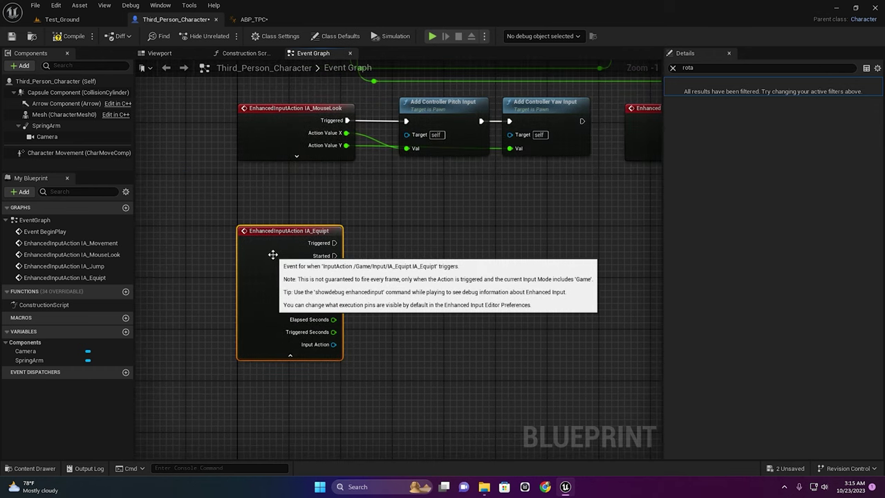
{"action": "scroll", "coordinate": [379, 320], "scroll_direction": "up", "scroll_amount": 1}
{"action": "right_click_drag", "start_coordinate": [379, 320], "coordinate": [300, 349]}
{"action": "mouse_move", "coordinate": [236, 276]}
{"action": "left_mouse_down"}
{"action": "mouse_move", "coordinate": [328, 288]}
{"action": "mouse_move", "coordinate": [328, 279]}
{"action": "left_mouse_up"}
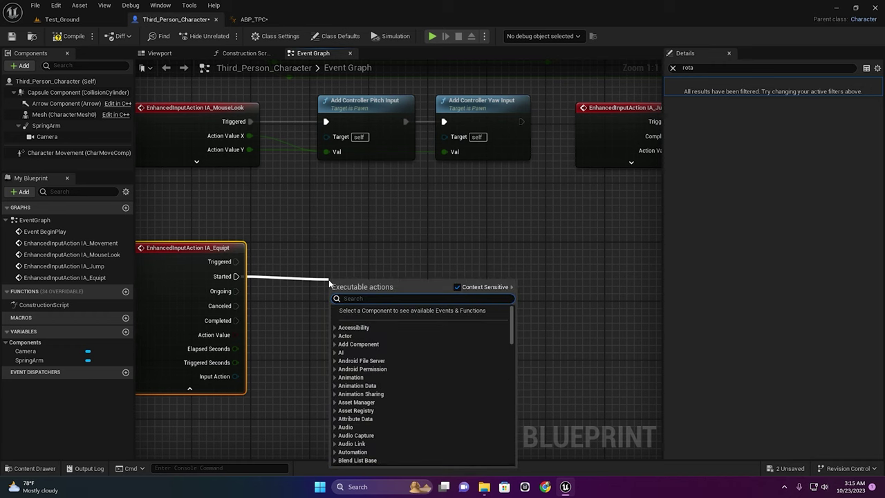
{"action": "type", "text": "flip"}
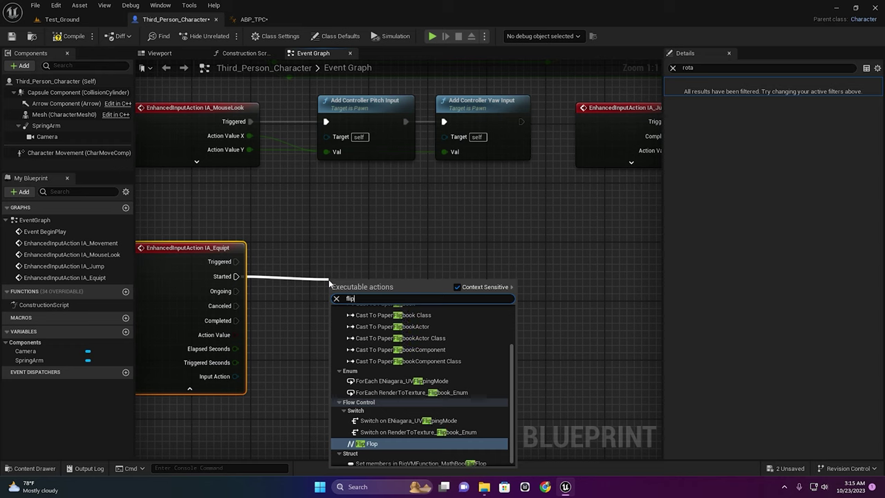
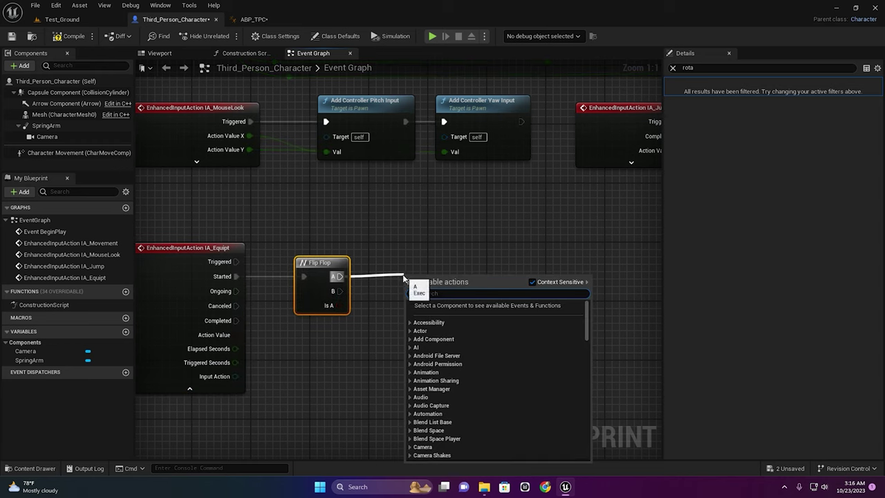
Add a Print String node off Flip Flop A, discarding a stray Print Text node.
{"action": "type", "text": "rint"}
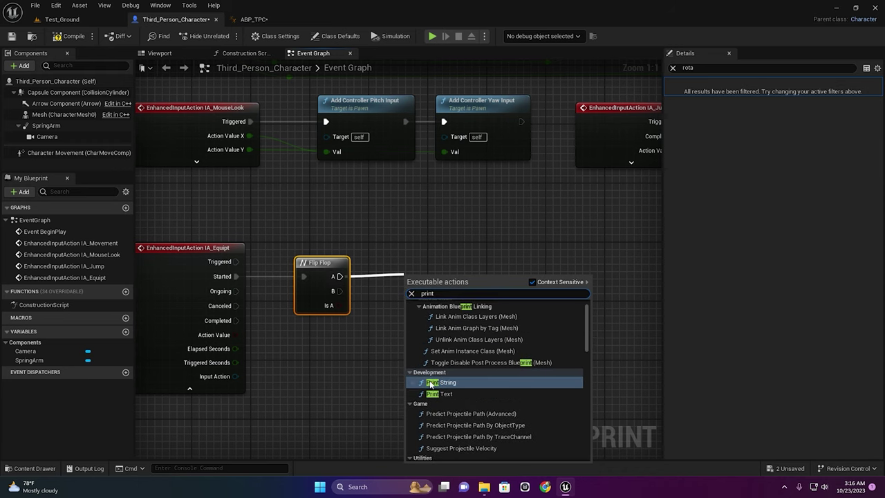
{"action": "left_click", "coordinate": [452, 393]}
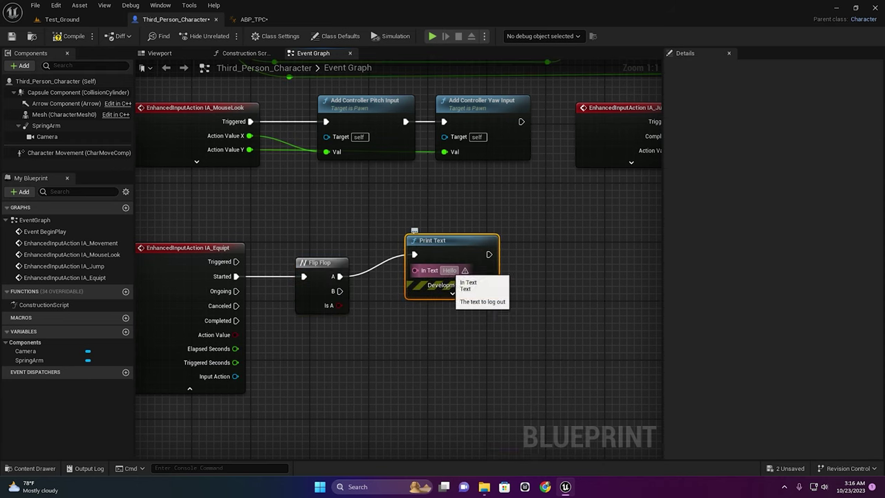
{"action": "key", "text": "Delete"}
{"action": "left_click_drag", "start_coordinate": [339, 276], "coordinate": [392, 267]}
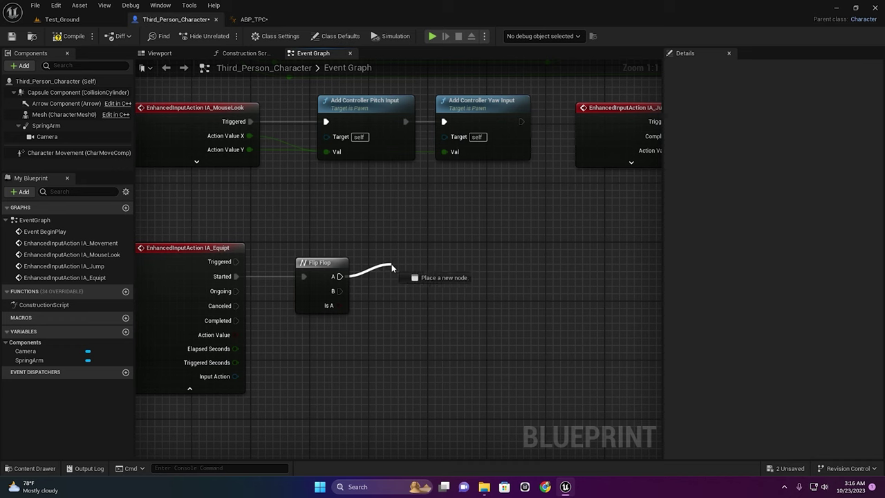
{"action": "type", "text": "print"}
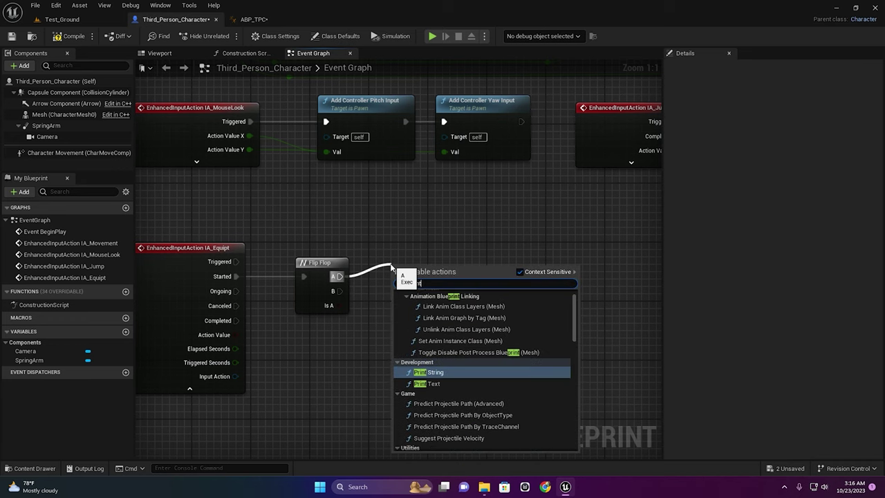
{"action": "left_click", "coordinate": [445, 372]}
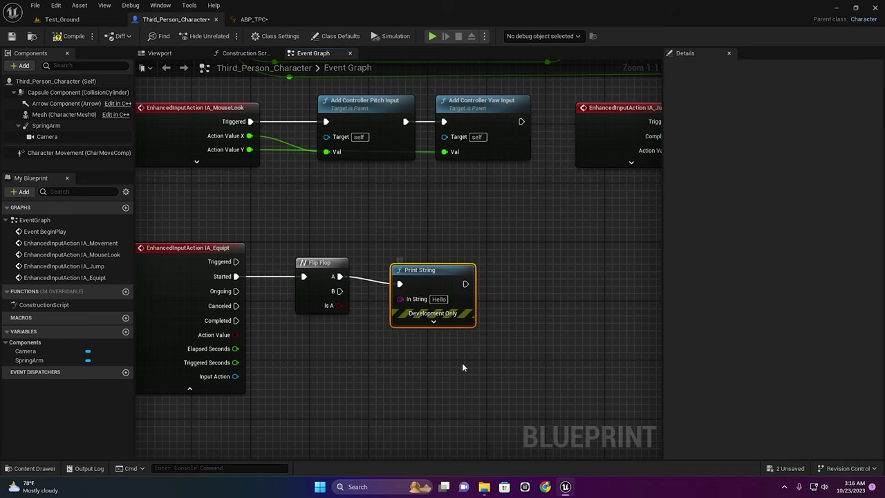
Duplicate the Print String and set the first node's text to 'A'.
{"action": "key", "text": "ctrl+d"}
{"action": "left_click_drag", "start_coordinate": [437, 268], "coordinate": [436, 232]}
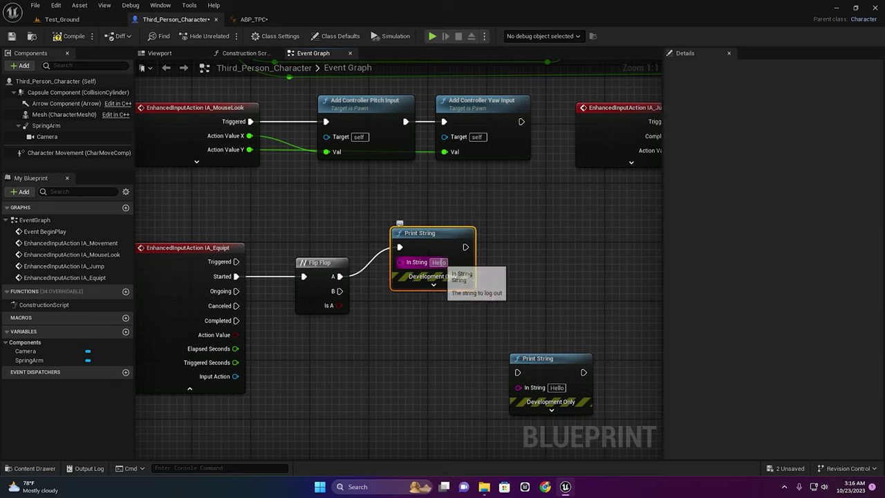
{"action": "type", "text": "aA"}
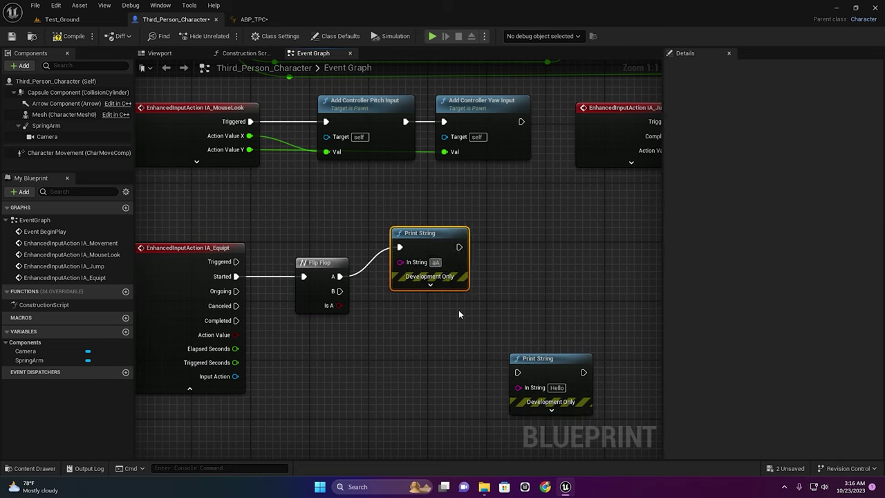
{"action": "key", "text": "Left"}
{"action": "key", "text": "BackSpace"}
{"action": "key", "text": "Return"}
Wire Flip Flop B to the second Print String printing 'B', then play-test the equip key.
{"action": "mouse_move", "coordinate": [558, 357]}
{"action": "left_mouse_down"}
{"action": "mouse_move", "coordinate": [462, 318]}
{"action": "mouse_move", "coordinate": [420, 320]}
{"action": "left_mouse_up"}
{"action": "left_click_drag", "start_coordinate": [339, 291], "coordinate": [400, 321]}
{"action": "left_click", "coordinate": [439, 336]}
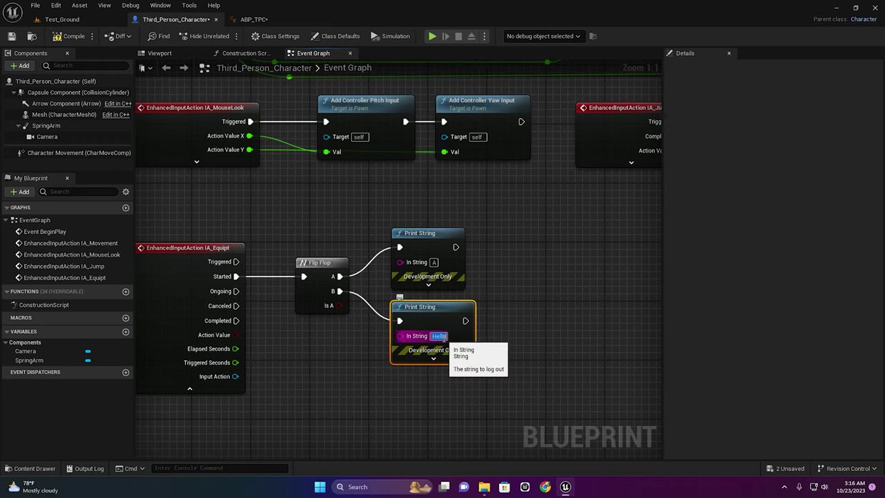
{"action": "type", "text": "B"}
{"action": "left_click", "coordinate": [535, 319]}
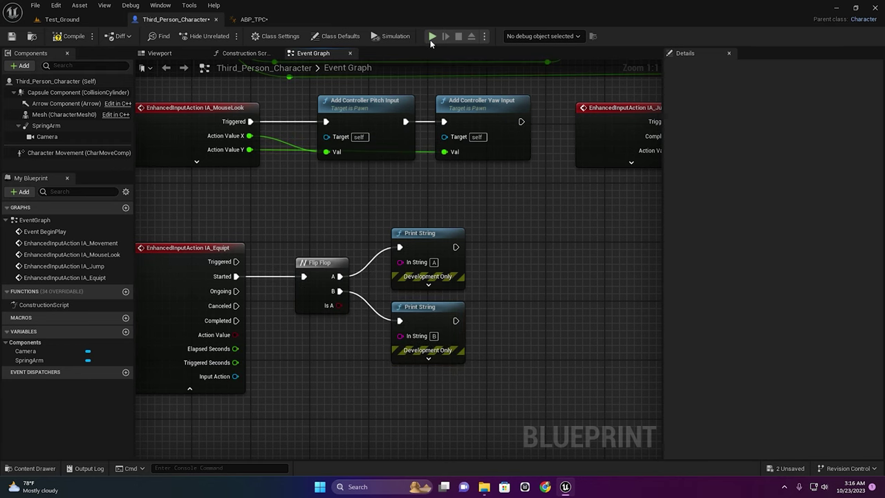
{"action": "left_click", "coordinate": [432, 36]}
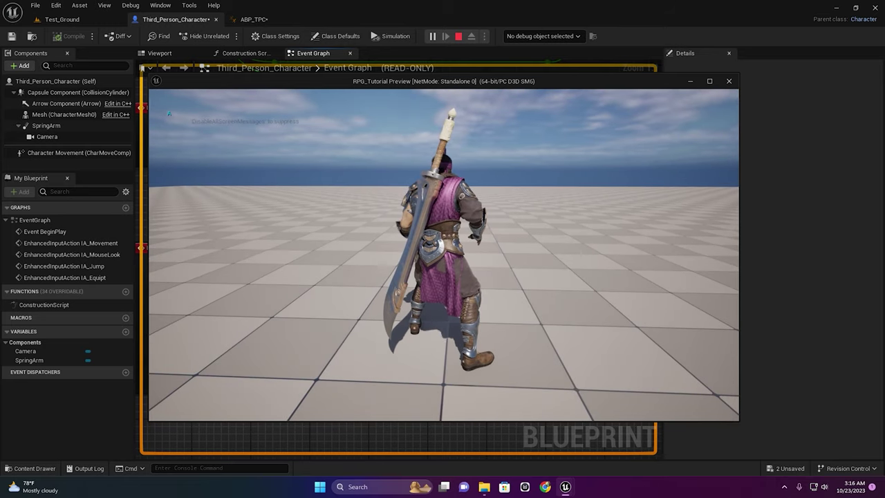
{"action": "key", "text": "e"}
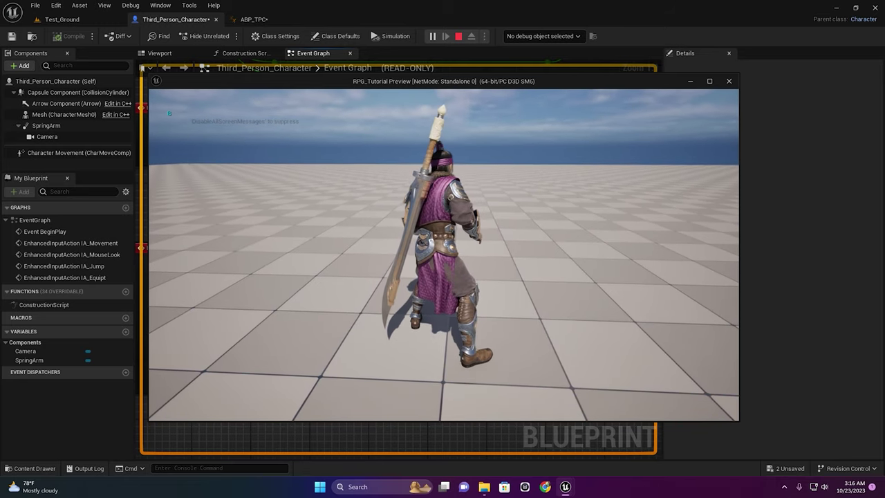
Stop the play test, shift the Flip Flop group left, and delete both Print String nodes.
{"action": "key", "text": "Escape"}
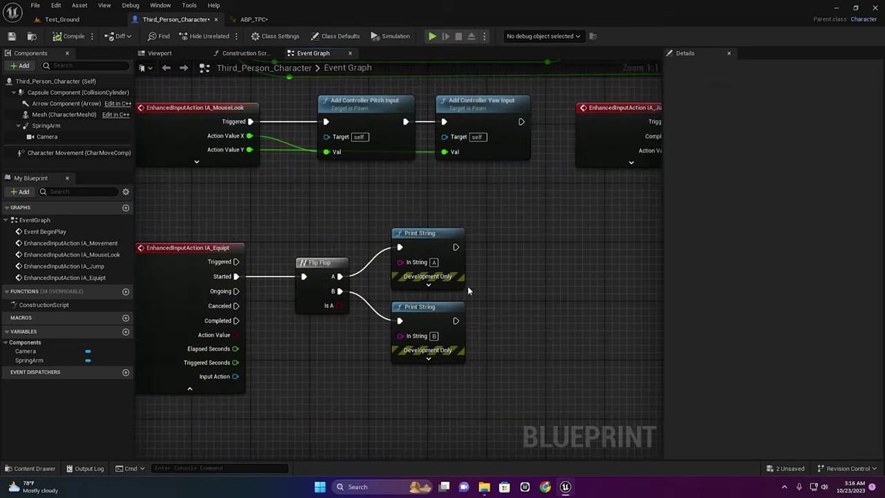
{"action": "left_click_drag", "start_coordinate": [532, 214], "coordinate": [444, 374]}
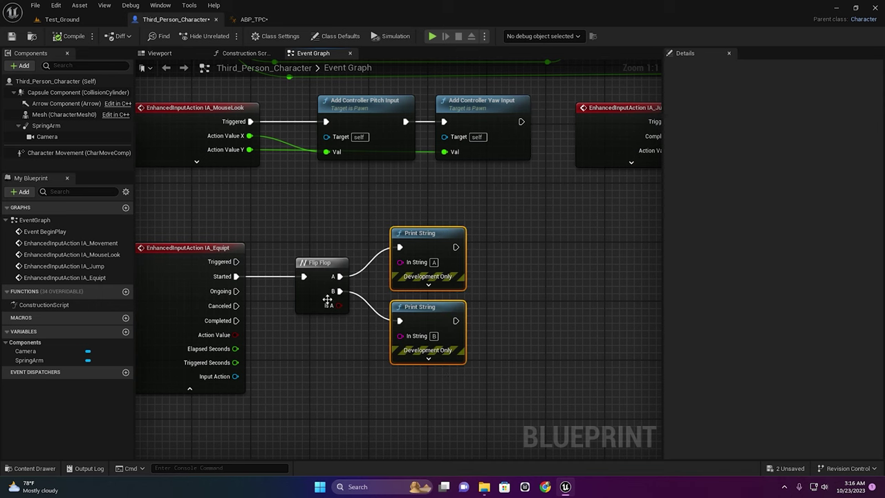
{"action": "left_click_drag", "start_coordinate": [546, 233], "coordinate": [311, 392]}
{"action": "left_click_drag", "start_coordinate": [317, 272], "coordinate": [281, 272]}
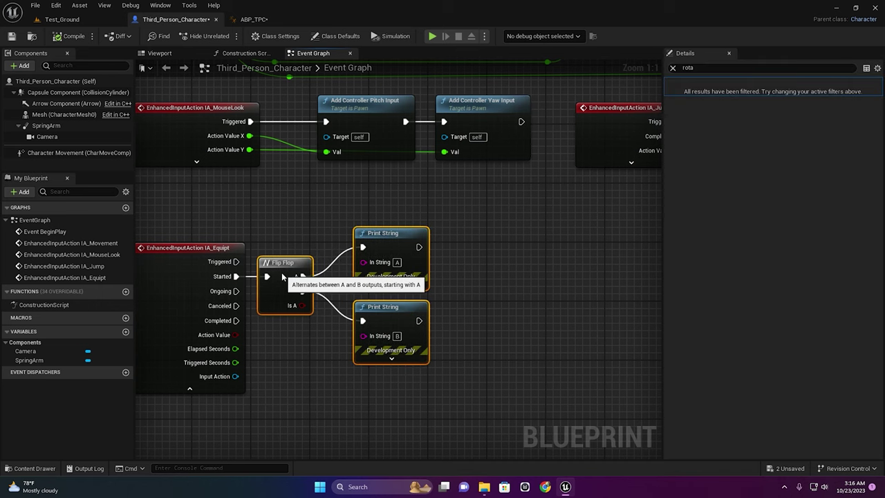
{"action": "left_click", "coordinate": [335, 337]}
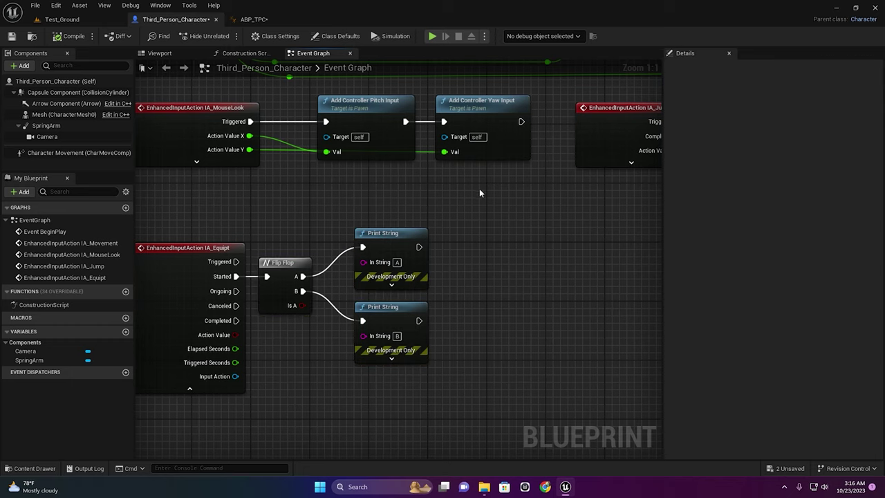
{"action": "left_click_drag", "start_coordinate": [479, 190], "coordinate": [370, 372]}
{"action": "left_click_drag", "start_coordinate": [481, 202], "coordinate": [369, 385]}
{"action": "key", "text": "Delete"}
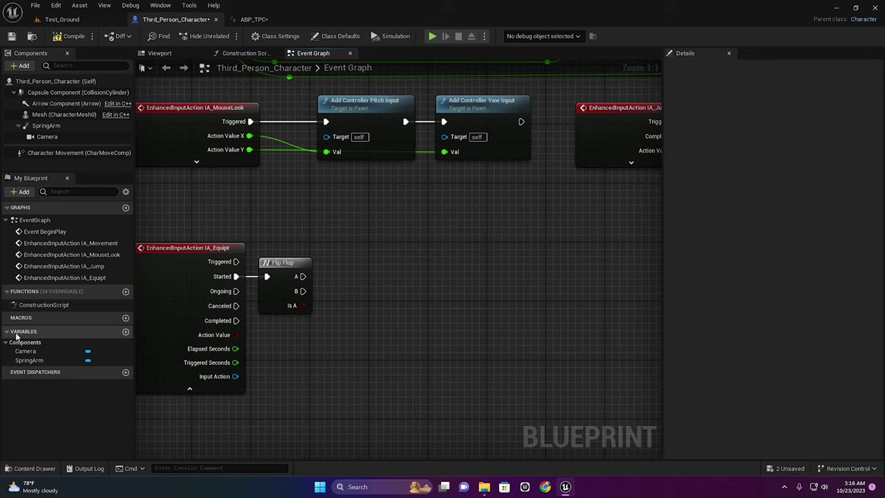
Create a Can Equip Boolean with SET nodes on Flip Flop A (true) and B (false).
{"action": "left_click", "coordinate": [125, 331]}
{"action": "type", "text": "Can Equipt ?"}
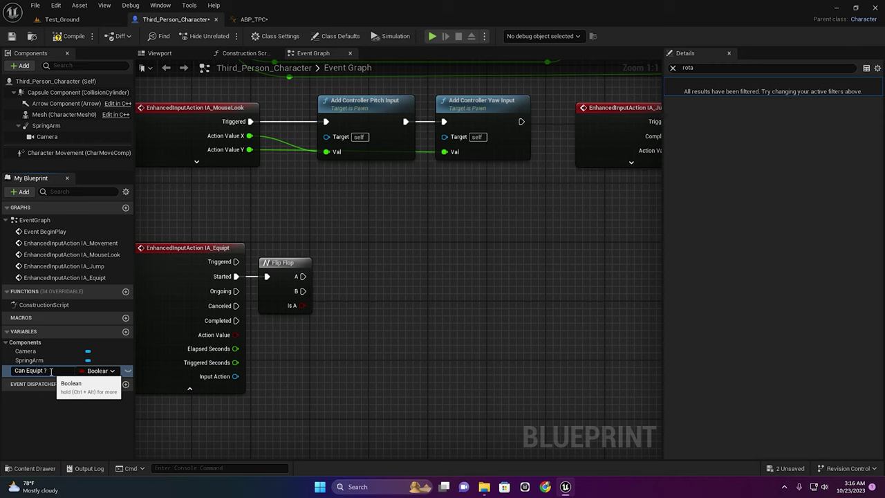
{"action": "left_click_drag", "start_coordinate": [27, 371], "coordinate": [379, 284], "text": "ctrl"}
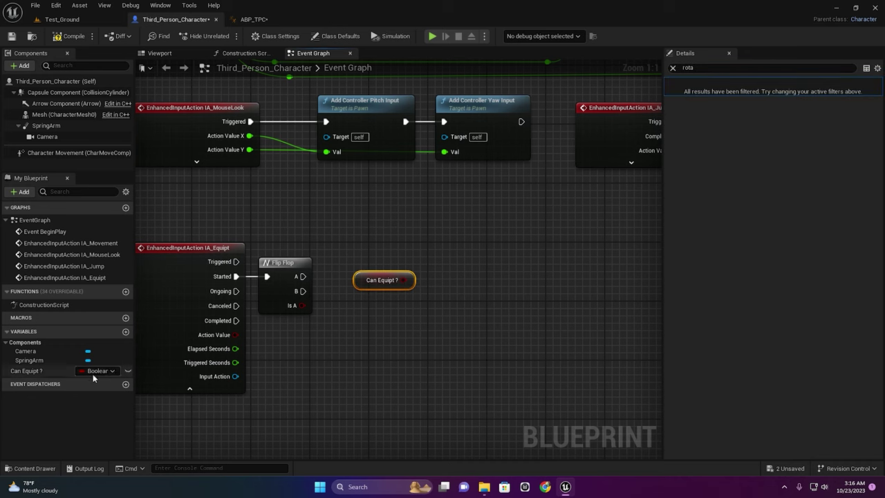
{"action": "key", "text": "ctrl+z"}
{"action": "mouse_move", "coordinate": [28, 370]}
{"action": "left_mouse_down"}
{"action": "mouse_move", "coordinate": [362, 261]}
{"action": "mouse_move", "coordinate": [372, 286]}
{"action": "left_mouse_up"}
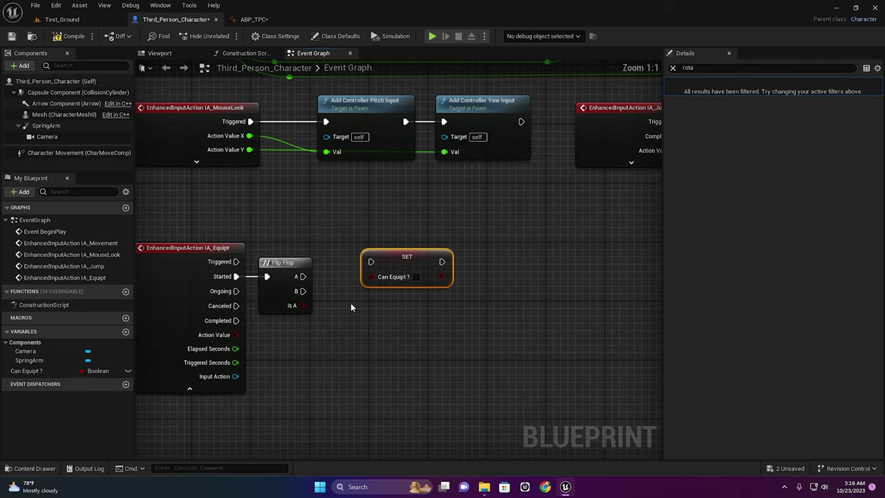
{"action": "mouse_move", "coordinate": [302, 275]}
{"action": "left_mouse_down"}
{"action": "mouse_move", "coordinate": [371, 262]}
{"action": "mouse_move", "coordinate": [359, 255]}
{"action": "left_mouse_up"}
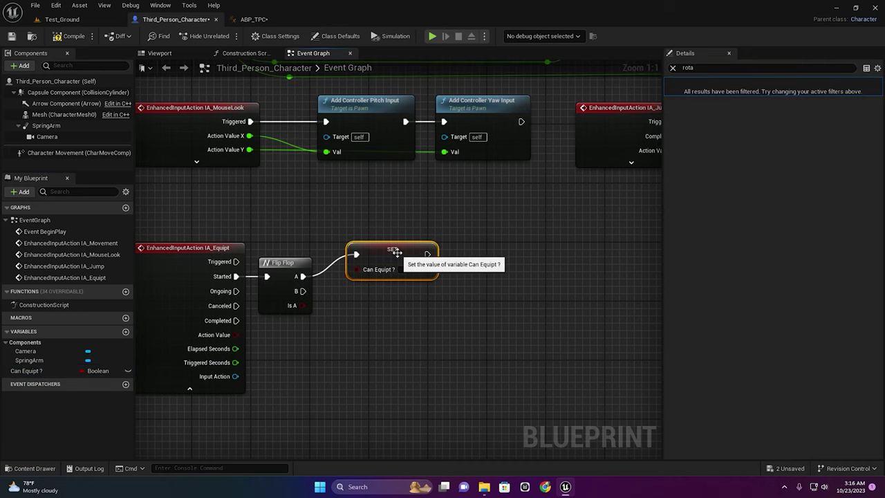
{"action": "key", "text": "ctrl+d"}
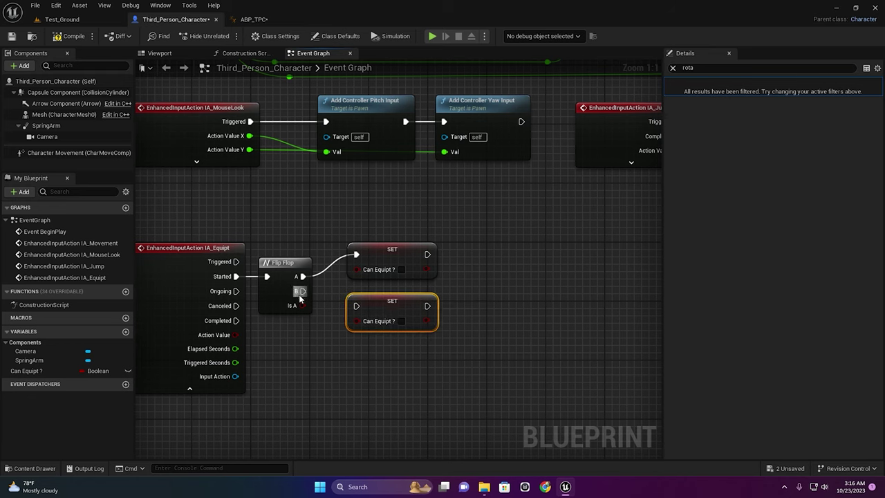
{"action": "left_click_drag", "start_coordinate": [302, 291], "coordinate": [375, 308]}
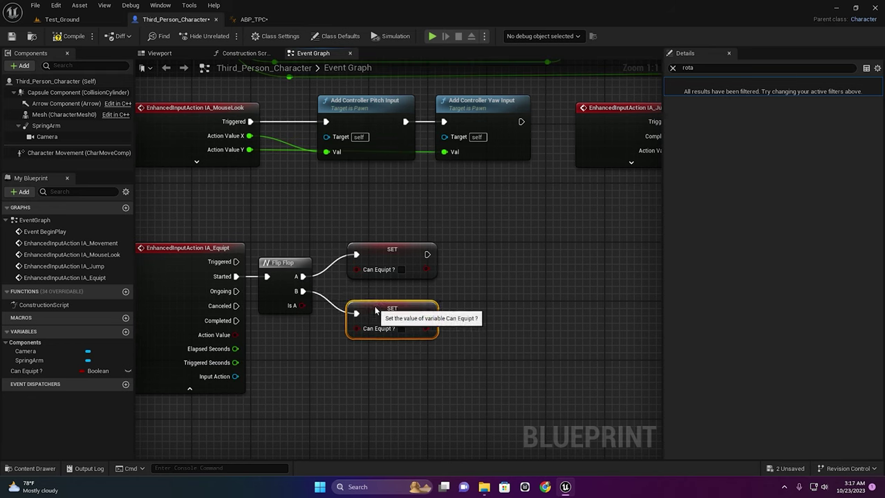
{"action": "left_click", "coordinate": [199, 270]}
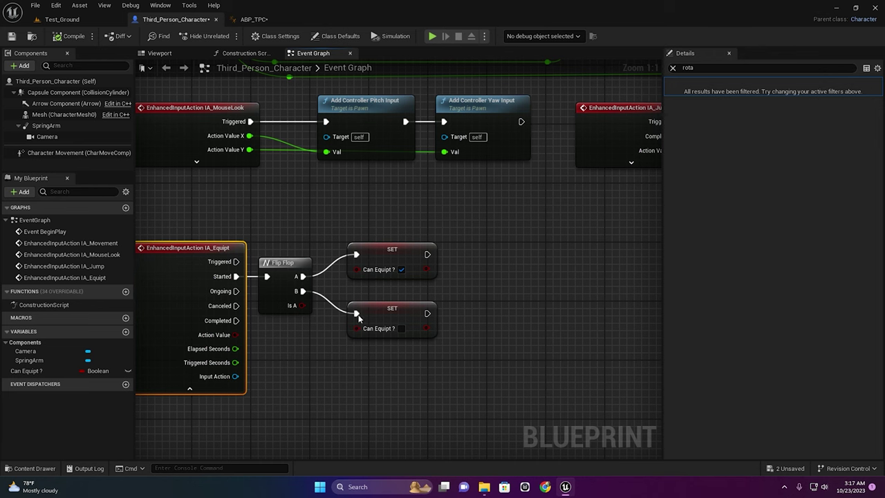
In ABP_TPC's Event Graph, add a getter for the character's Can Equip? variable.
{"action": "left_click", "coordinate": [254, 19]}
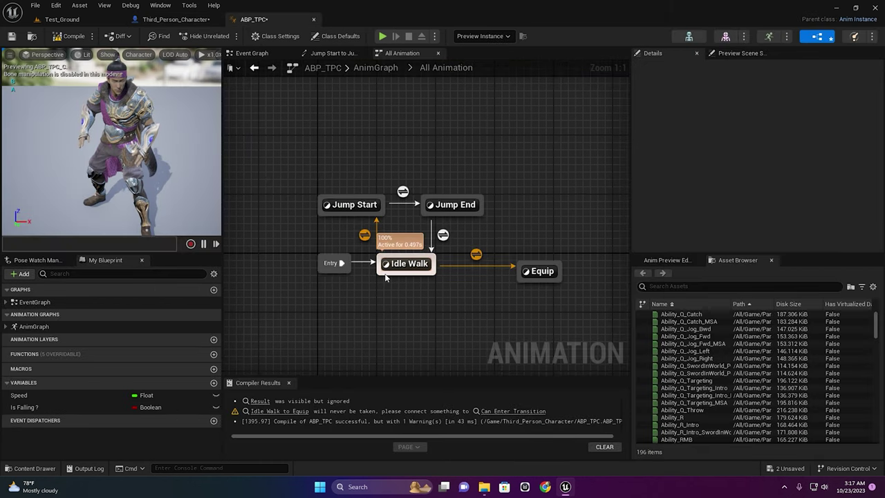
{"action": "left_click", "coordinate": [250, 54]}
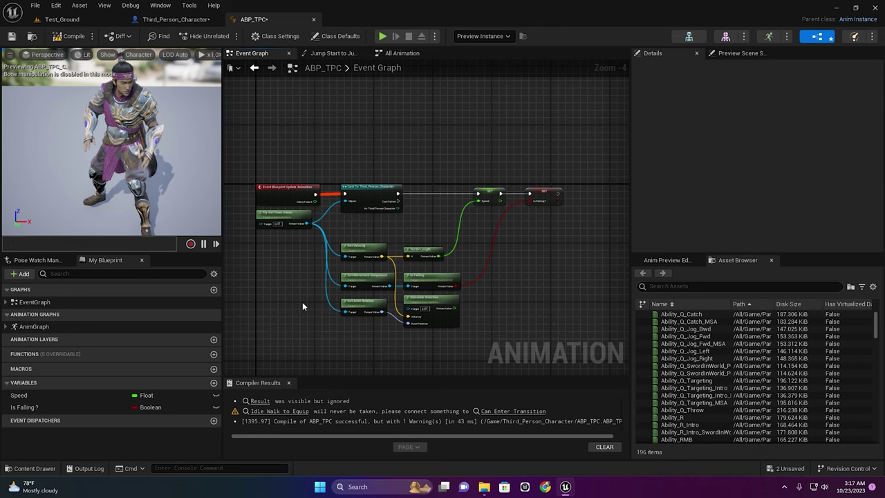
{"action": "scroll", "coordinate": [407, 224], "scroll_direction": "up", "scroll_amount": 2}
{"action": "right_click_drag", "start_coordinate": [413, 233], "coordinate": [451, 199]}
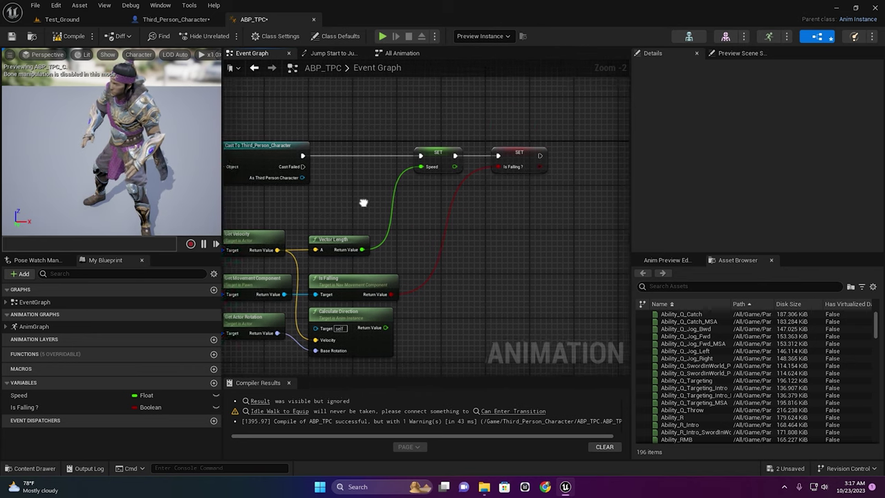
{"action": "right_click_drag", "start_coordinate": [450, 199], "coordinate": [469, 199]}
{"action": "right_click", "coordinate": [504, 196]}
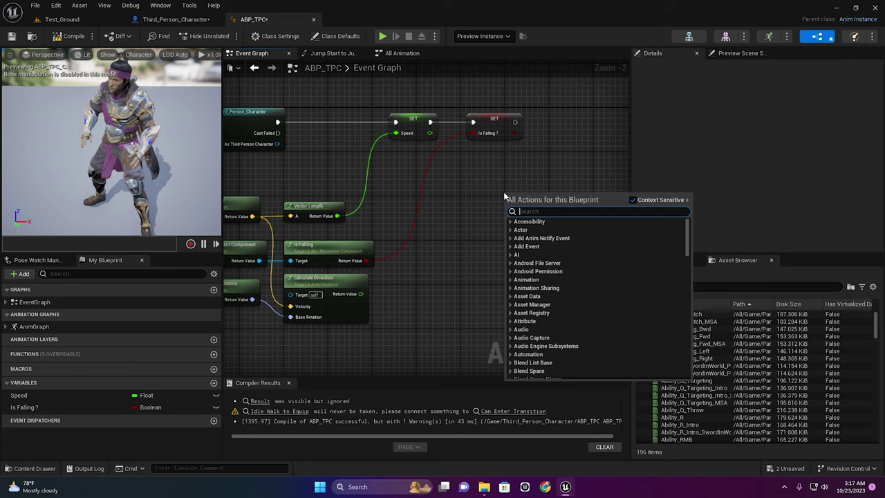
{"action": "type", "text": "eq"}
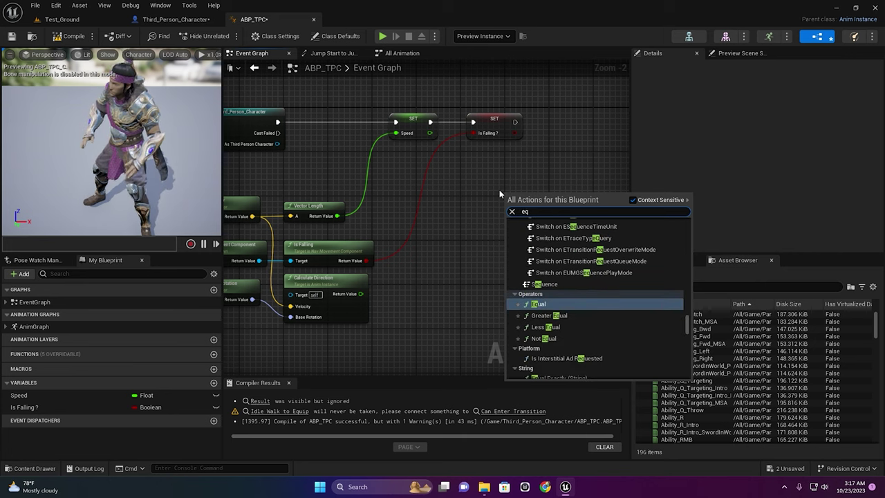
{"action": "type", "text": "uipt"}
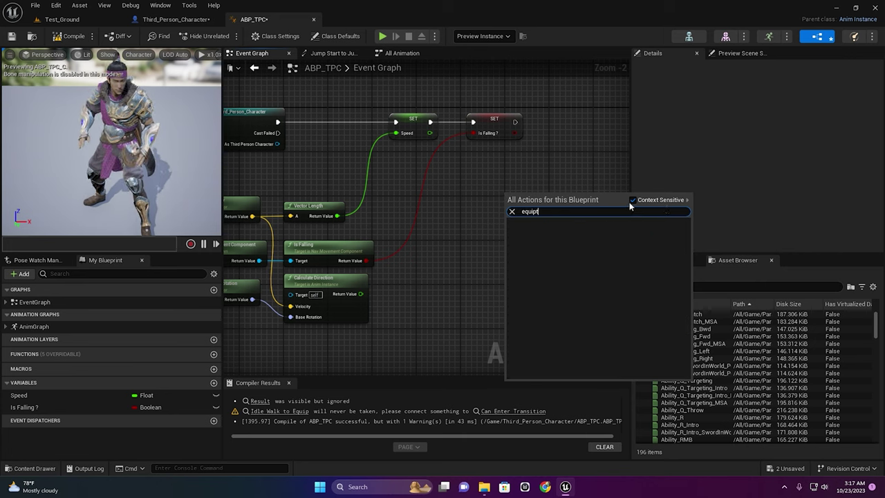
{"action": "left_click", "coordinate": [631, 200]}
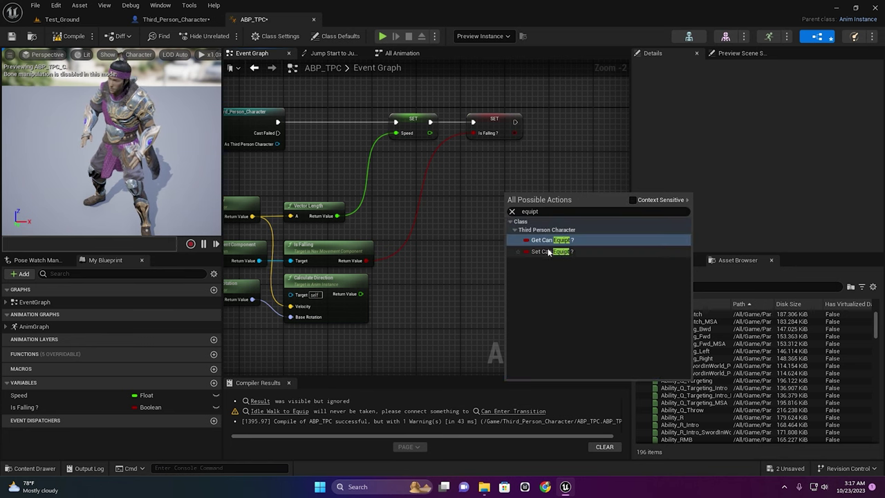
{"action": "left_click", "coordinate": [553, 240]}
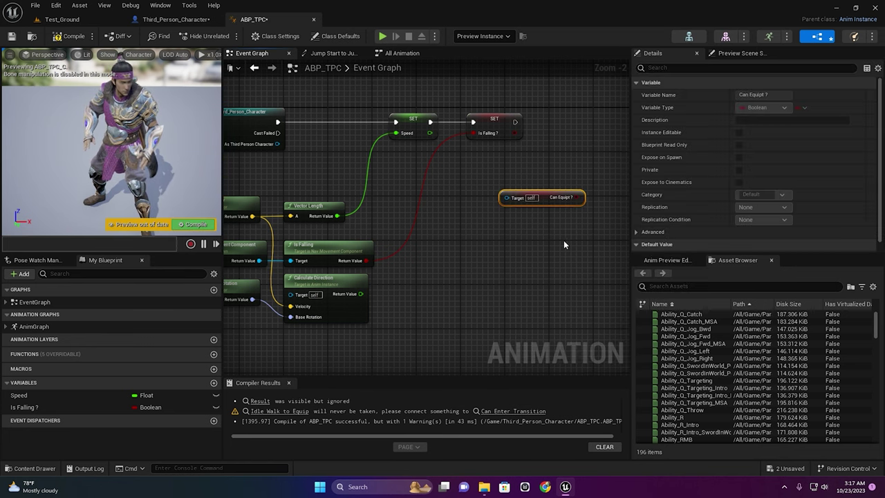
Connect the Cast To Third_Person_Character result to the Can Equip? getter's Target.
{"action": "scroll", "coordinate": [497, 246], "scroll_direction": "up", "scroll_amount": 1}
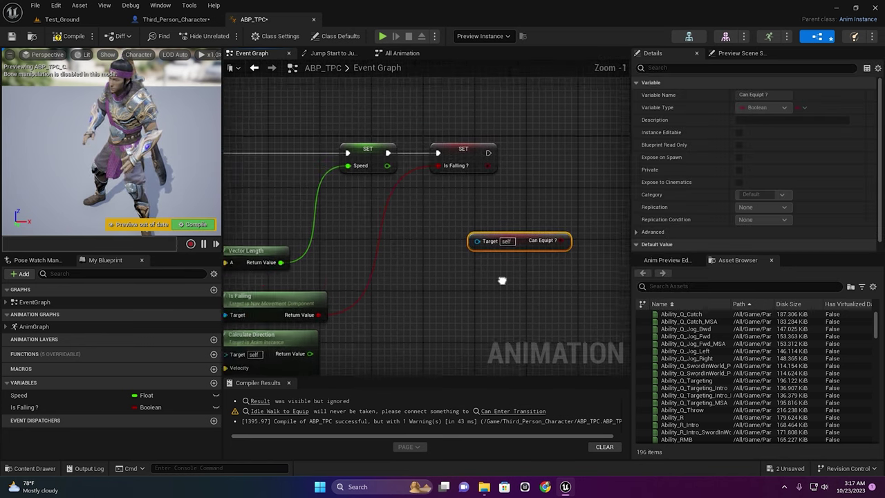
{"action": "left_click", "coordinate": [177, 19]}
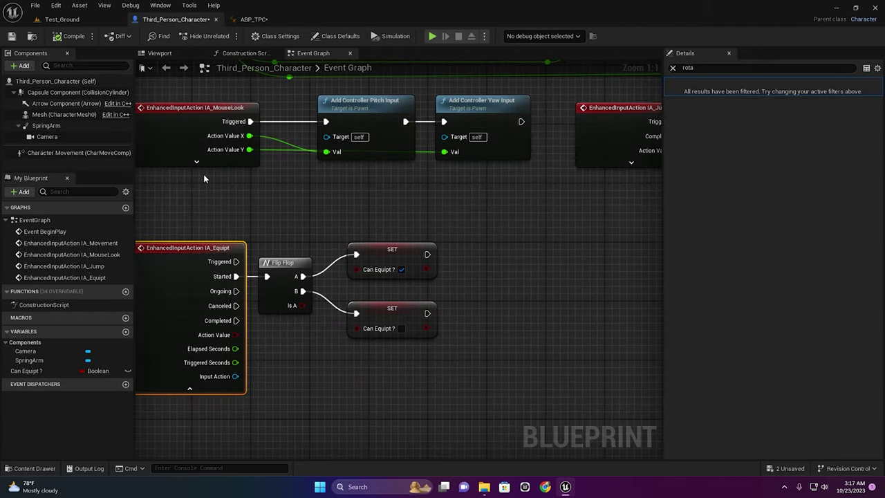
{"action": "right_click_drag", "start_coordinate": [311, 171], "coordinate": [323, 214]}
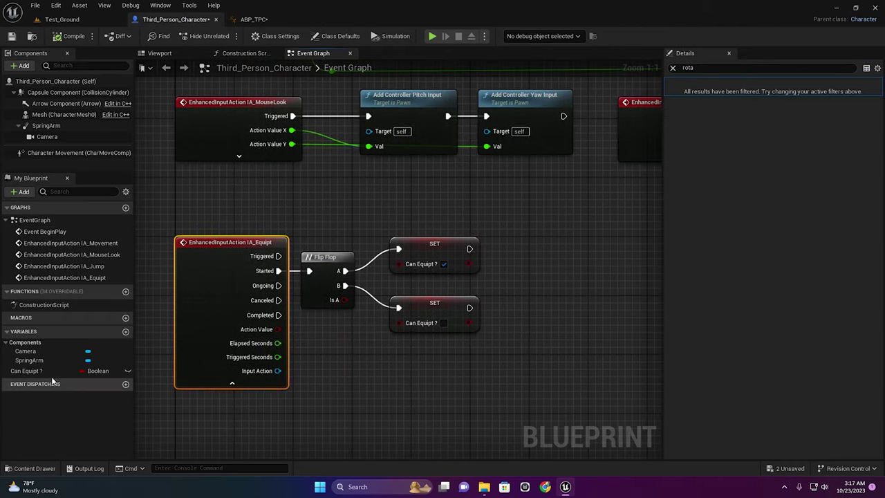
{"action": "left_click", "coordinate": [243, 21]}
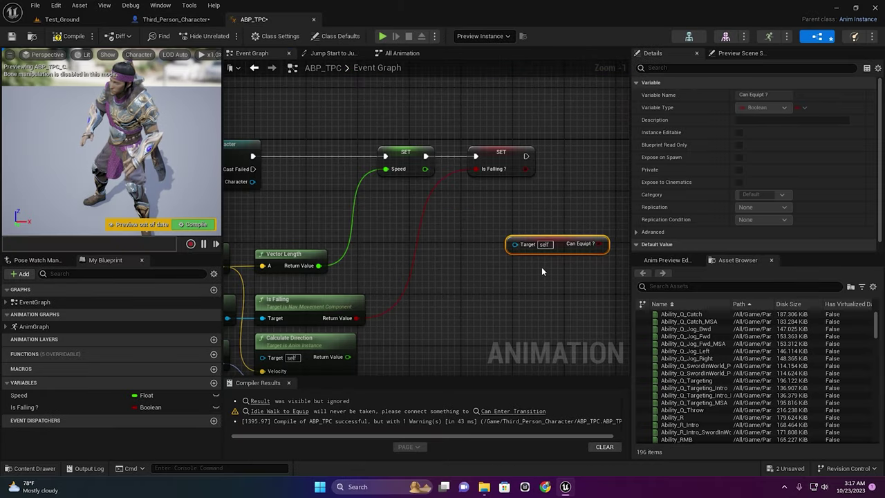
{"action": "right_click_drag", "start_coordinate": [401, 120], "coordinate": [440, 162]}
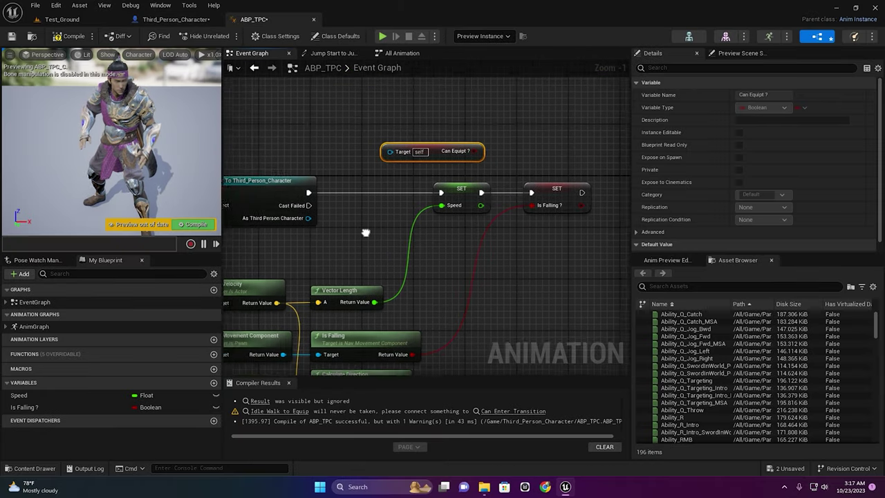
{"action": "scroll", "coordinate": [440, 162], "scroll_direction": "up", "scroll_amount": 1}
{"action": "mouse_move", "coordinate": [346, 206]}
{"action": "right_mouse_down"}
{"action": "mouse_move", "coordinate": [448, 229]}
{"action": "mouse_move", "coordinate": [354, 246]}
{"action": "right_mouse_up"}
{"action": "mouse_move", "coordinate": [304, 262]}
{"action": "left_mouse_down"}
{"action": "mouse_move", "coordinate": [404, 185]}
{"action": "mouse_move", "coordinate": [408, 196]}
{"action": "mouse_move", "coordinate": [385, 195]}
{"action": "left_mouse_up"}
Promote the Can Equip? output to a new variable and chain its SET after Is Falling.
{"action": "right_click_drag", "start_coordinate": [412, 229], "coordinate": [302, 172]}
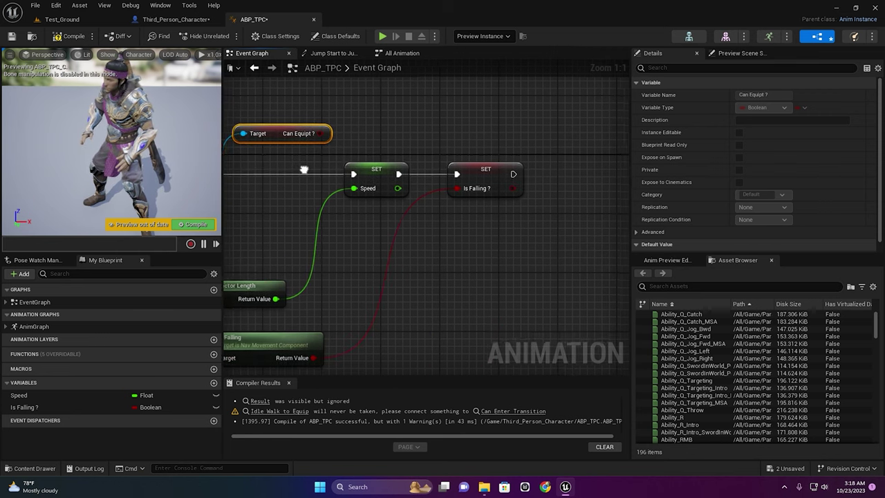
{"action": "left_click_drag", "start_coordinate": [297, 134], "coordinate": [493, 218]}
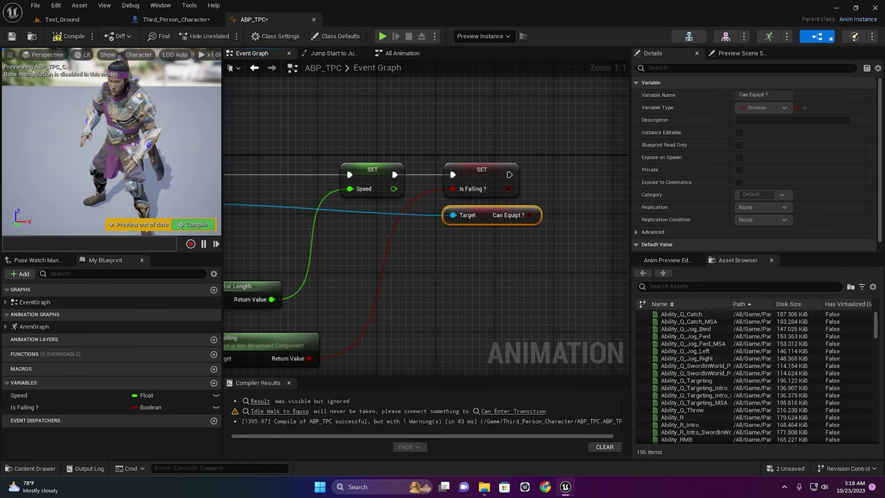
{"action": "right_click_drag", "start_coordinate": [493, 218], "coordinate": [355, 211]}
{"action": "right_click", "coordinate": [392, 208]}
{"action": "left_click", "coordinate": [422, 222]}
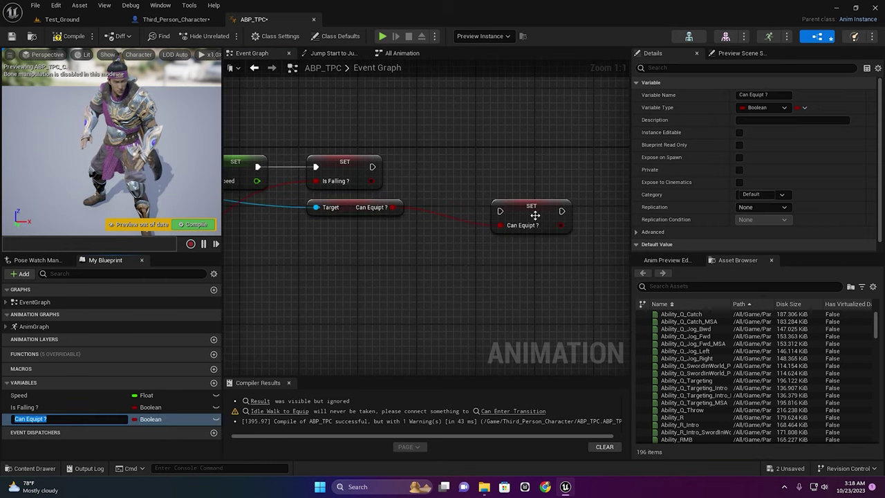
{"action": "mouse_move", "coordinate": [533, 212]}
{"action": "left_mouse_down"}
{"action": "mouse_move", "coordinate": [458, 167]}
{"action": "mouse_move", "coordinate": [427, 169]}
{"action": "left_mouse_up"}
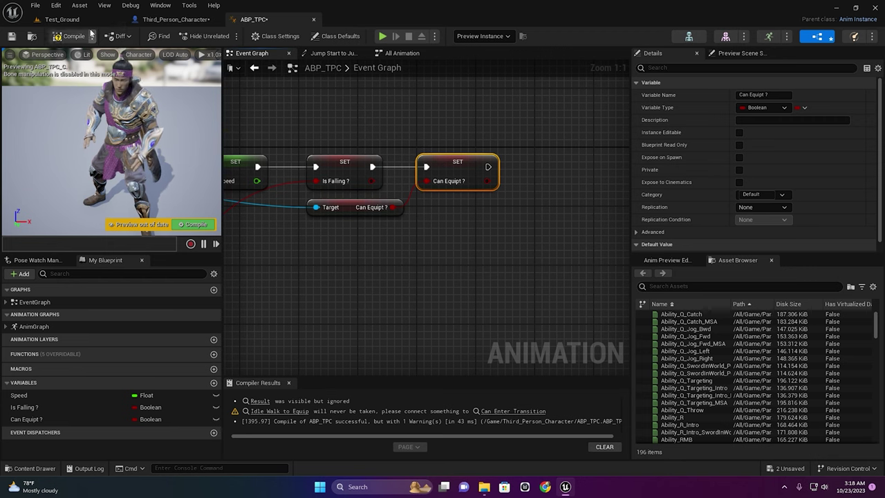
Feed the character's Can Equip? value into the SET Can Equip? node.
{"action": "left_click", "coordinate": [174, 20]}
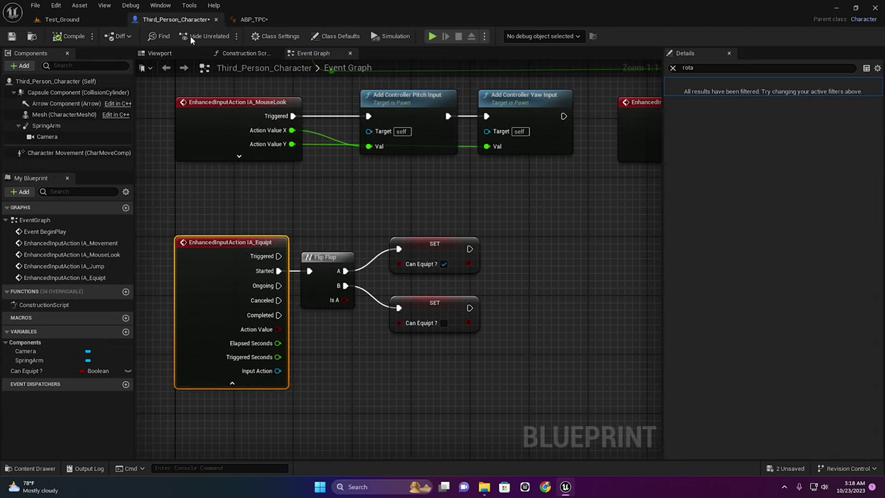
{"action": "left_click", "coordinate": [433, 245]}
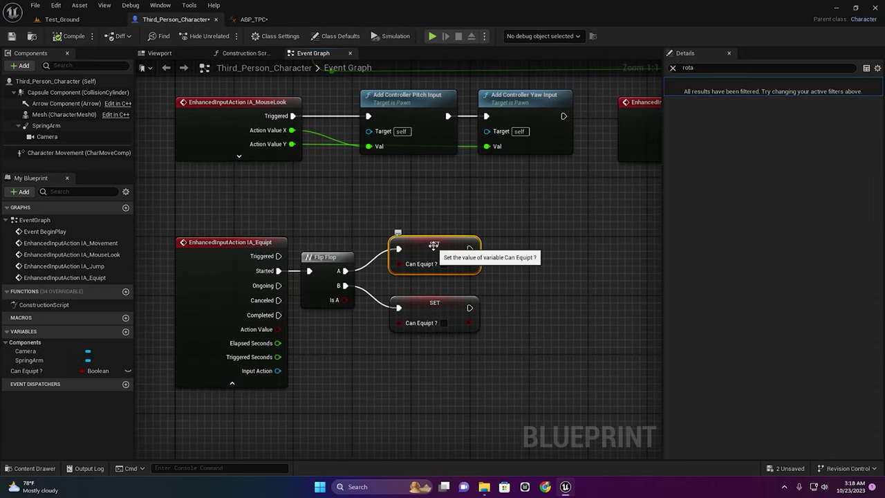
{"action": "left_click", "coordinate": [40, 373]}
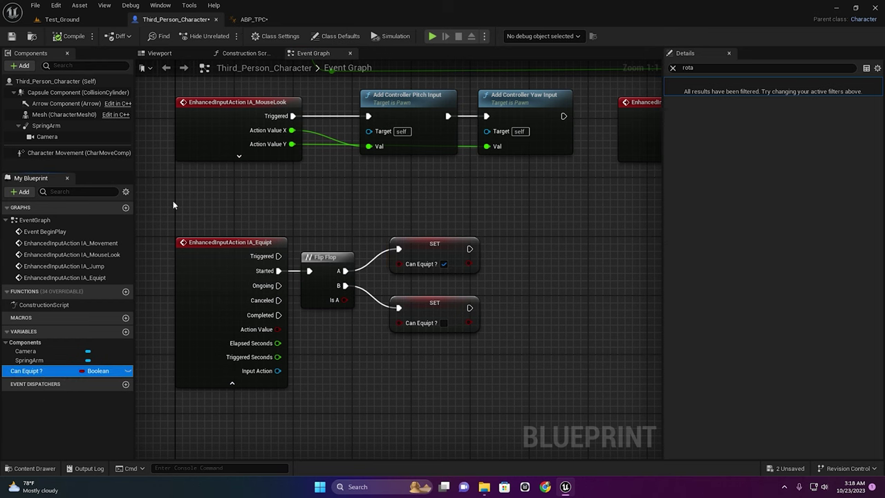
{"action": "left_click", "coordinate": [252, 20]}
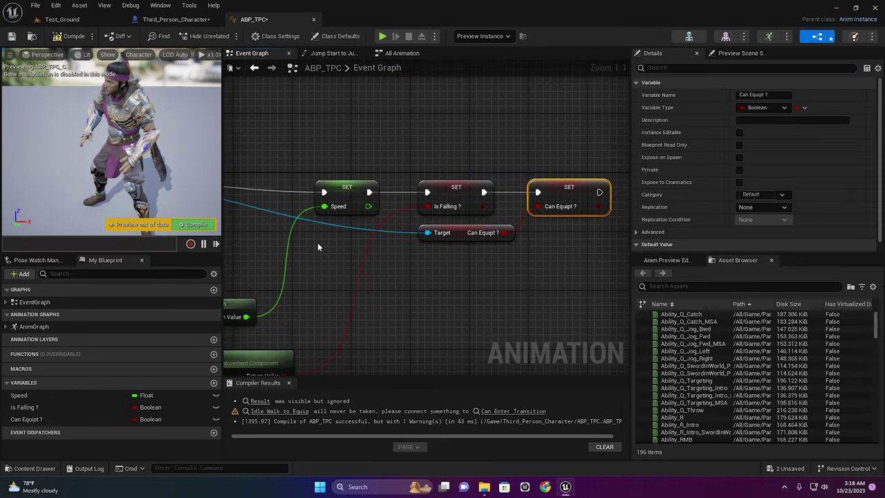
{"action": "left_click", "coordinate": [451, 239]}
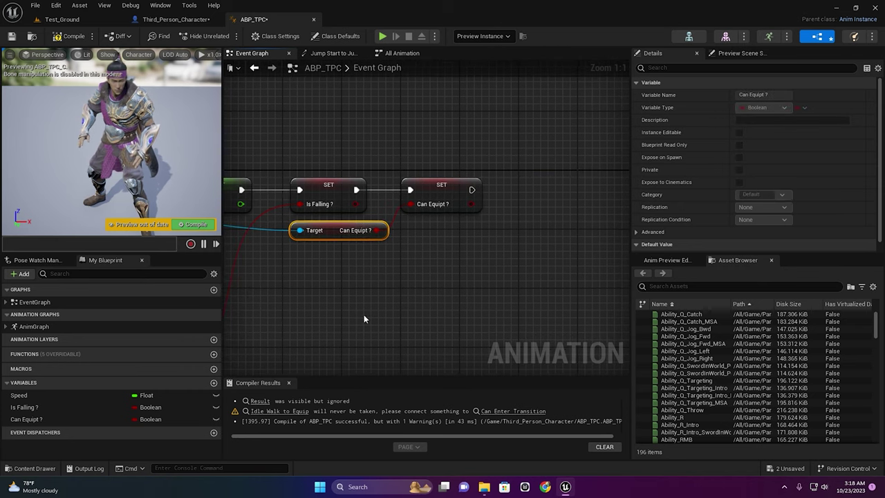
{"action": "left_click_drag", "start_coordinate": [78, 419], "coordinate": [436, 208]}
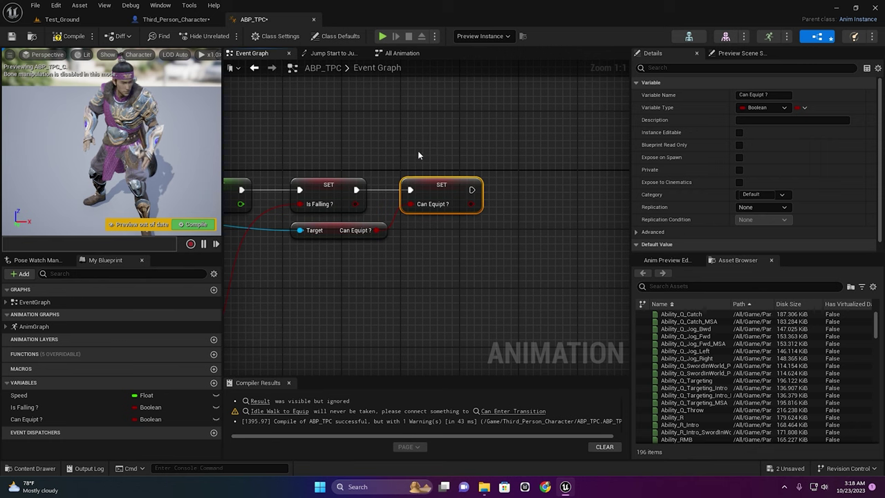
Open the All Animation state machine and select the Idle Walk state.
{"action": "left_click", "coordinate": [406, 56]}
{"action": "mouse_move", "coordinate": [460, 301]}
{"action": "right_mouse_down"}
{"action": "mouse_move", "coordinate": [351, 281]}
{"action": "mouse_move", "coordinate": [375, 282]}
{"action": "right_mouse_up"}
{"action": "left_click_drag", "start_coordinate": [395, 339], "coordinate": [289, 232]}
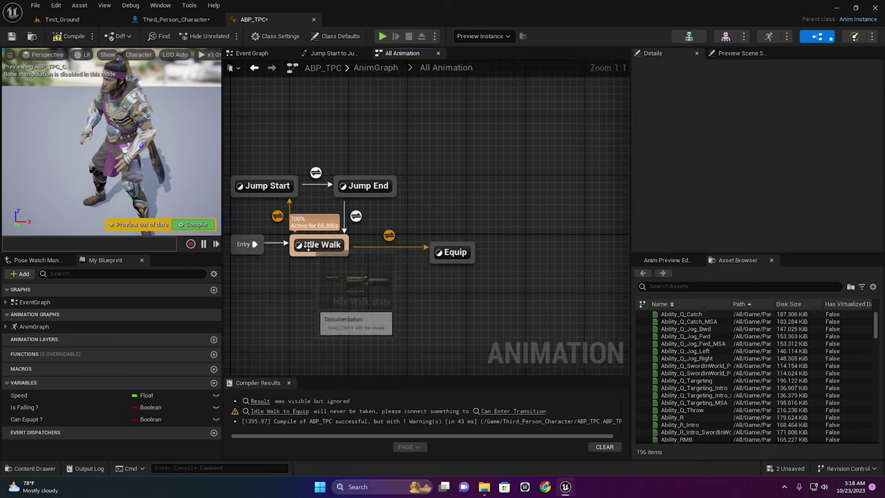
Wire a Can Equip? getter into the Idle Walk→Equip transition's Can Enter Transition result.
{"action": "double_click", "coordinate": [389, 235]}
{"action": "mouse_move", "coordinate": [28, 419]}
{"action": "left_mouse_down", "text": "ctrl"}
{"action": "mouse_move", "coordinate": [320, 307]}
{"action": "mouse_move", "coordinate": [367, 232]}
{"action": "mouse_move", "coordinate": [435, 236]}
{"action": "left_mouse_up", "text": "ctrl"}
{"action": "left_click_drag", "start_coordinate": [350, 224], "coordinate": [340, 248]}
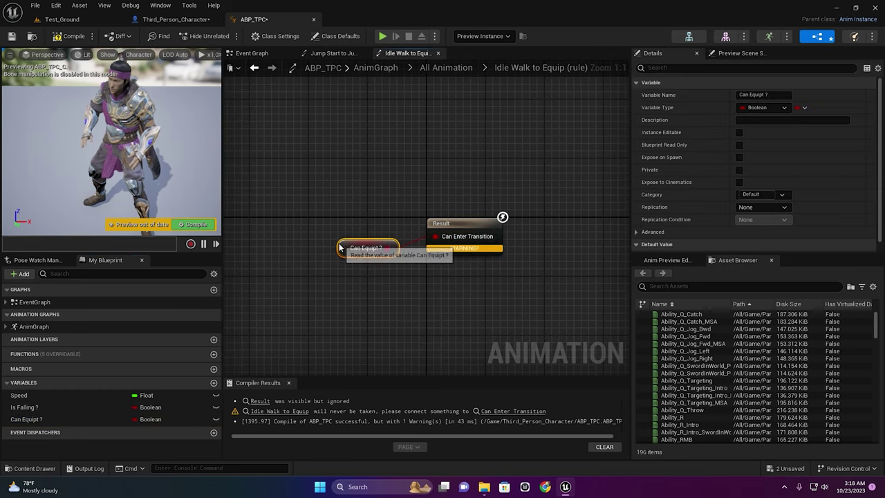
{"action": "left_click", "coordinate": [448, 66]}
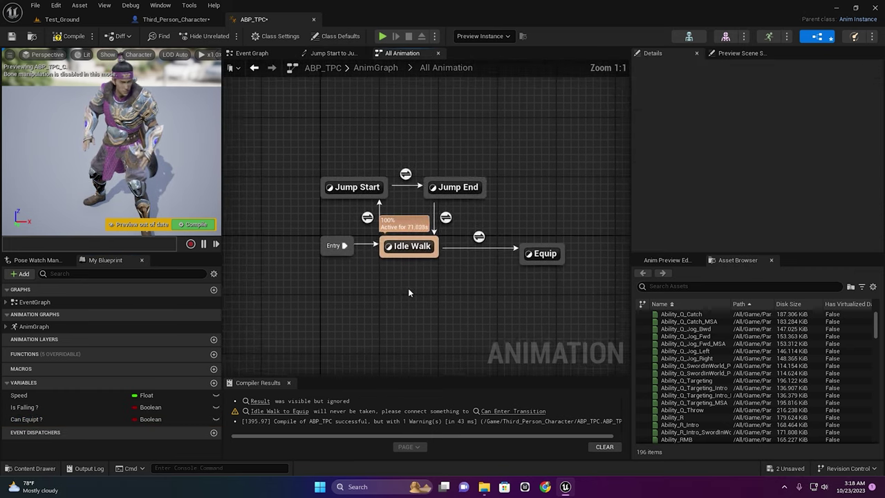
{"action": "right_click_drag", "start_coordinate": [434, 261], "coordinate": [335, 245]}
{"action": "left_click", "coordinate": [442, 247]}
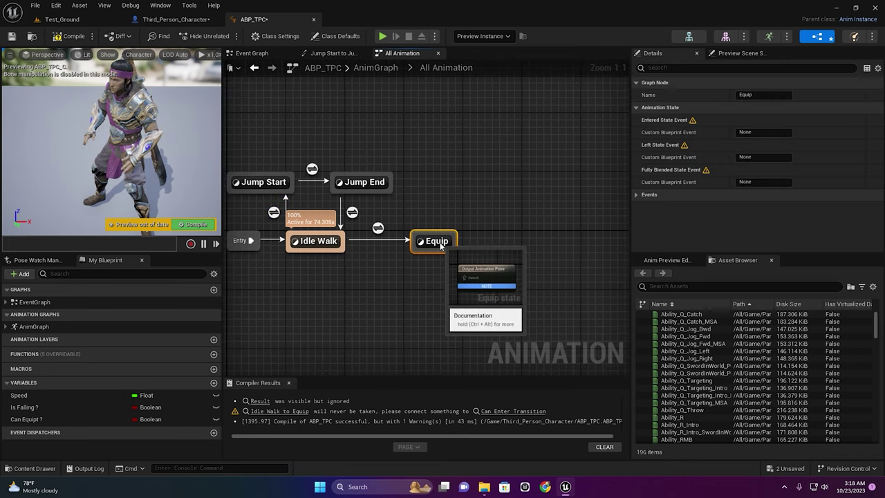
Inside the Equip state, find and preview the TravelMode_Start animation in the Asset Browser.
{"action": "double_click", "coordinate": [439, 243]}
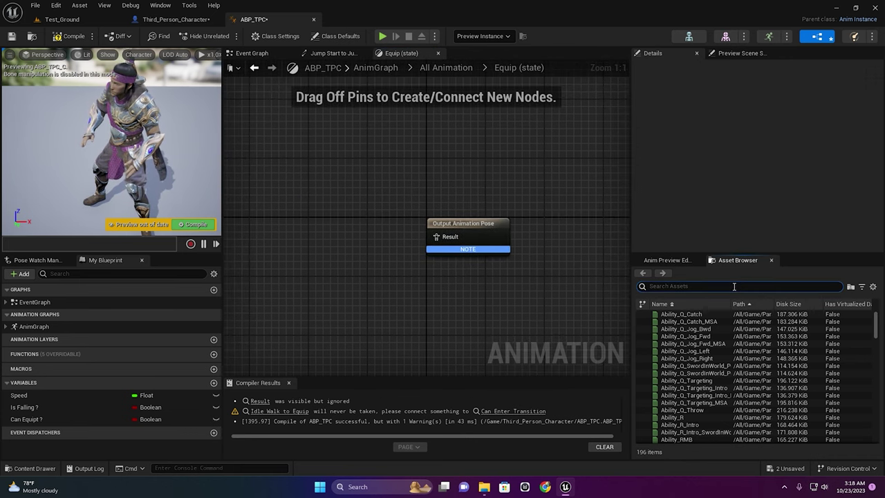
{"action": "left_click", "coordinate": [739, 285]}
{"action": "type", "text": "sta"}
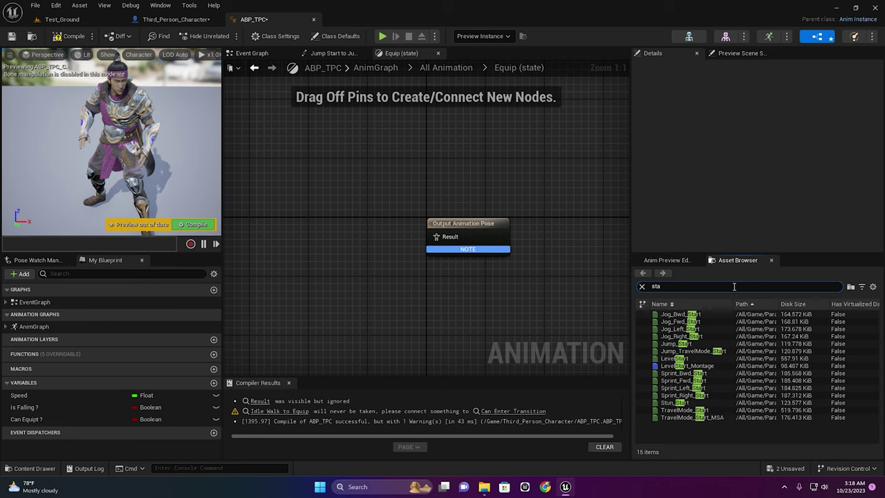
{"action": "double_click", "coordinate": [682, 409]}
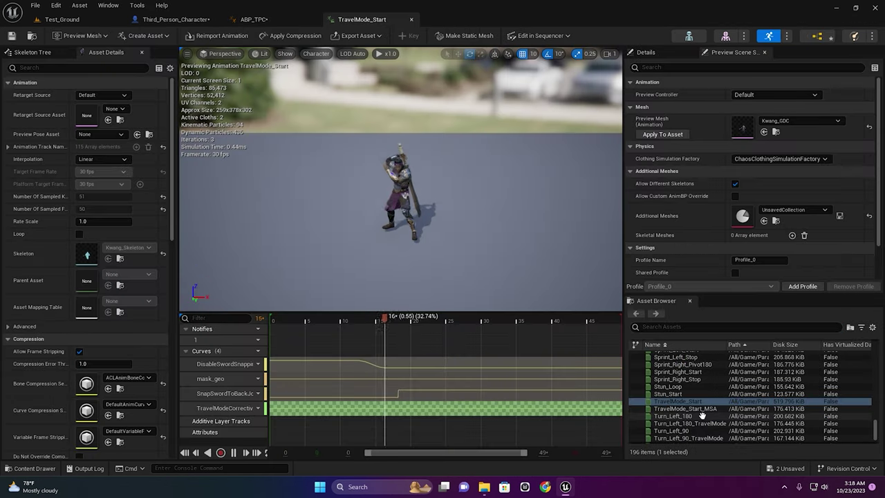
{"action": "left_click", "coordinate": [271, 328]}
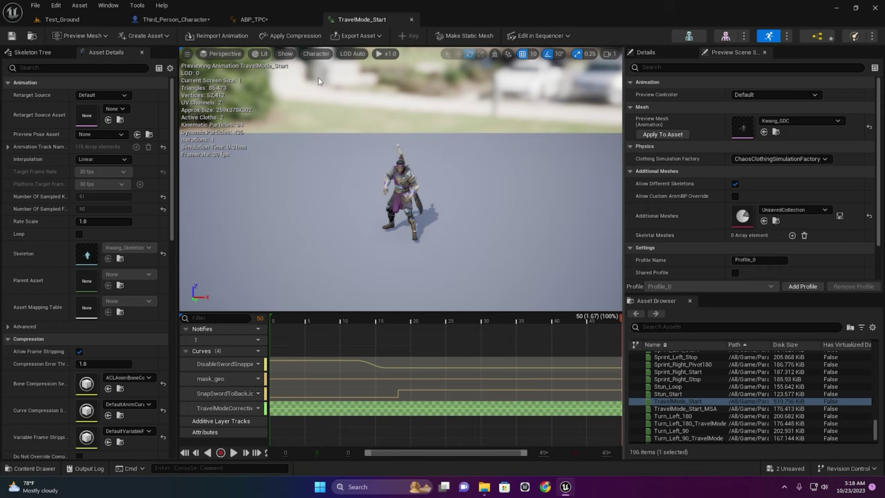
Connect TravelMode_Start to the Equip state's Output Animation Pose and compile with F7.
{"action": "left_click", "coordinate": [290, 20]}
{"action": "left_click_drag", "start_coordinate": [681, 409], "coordinate": [441, 234]}
{"action": "key", "text": "F7"}
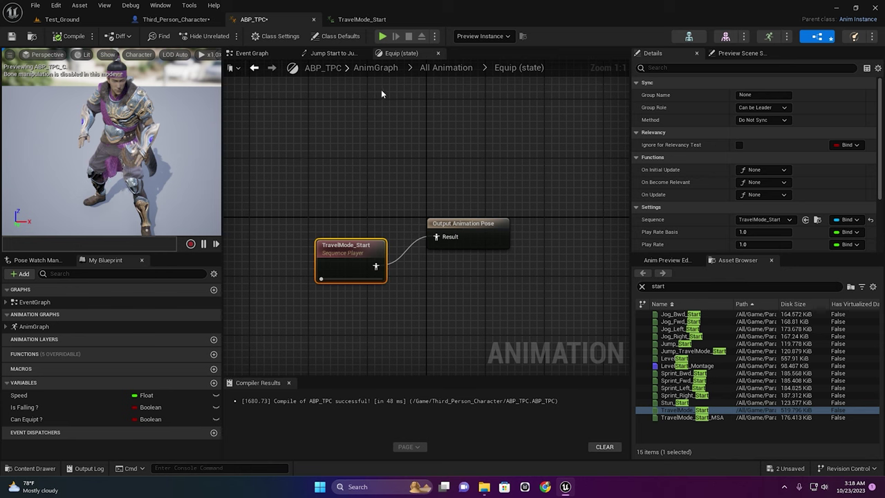
{"action": "left_click", "coordinate": [393, 179]}
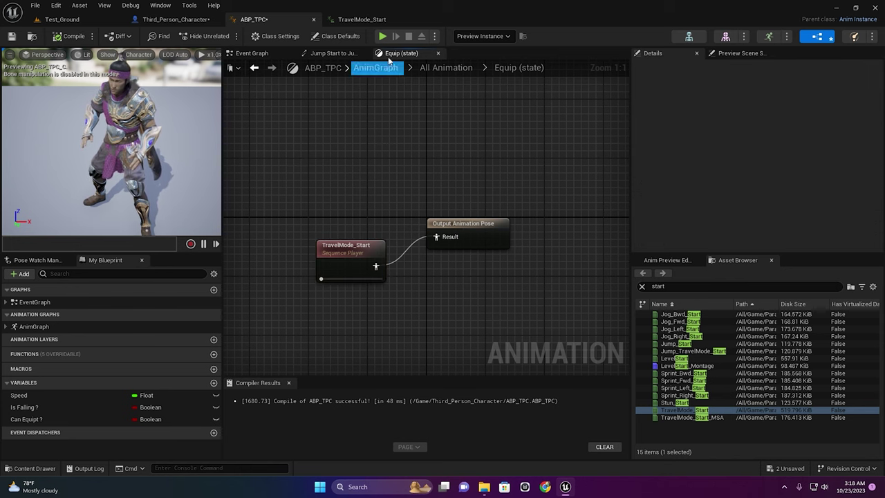
{"action": "key", "text": "alt+p"}
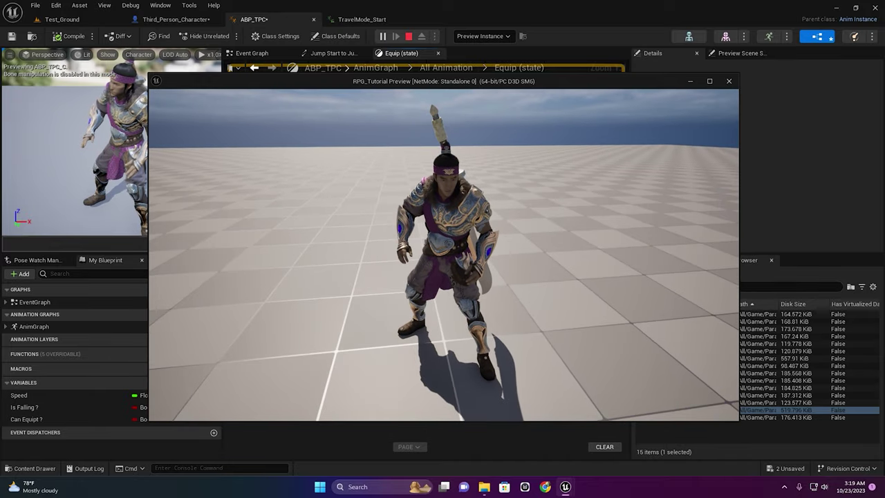
Run and stop the game preview twice to test equipping, then select the TravelMode_Start node.
{"action": "key", "text": "Escape"}
{"action": "key", "text": "alt+p"}
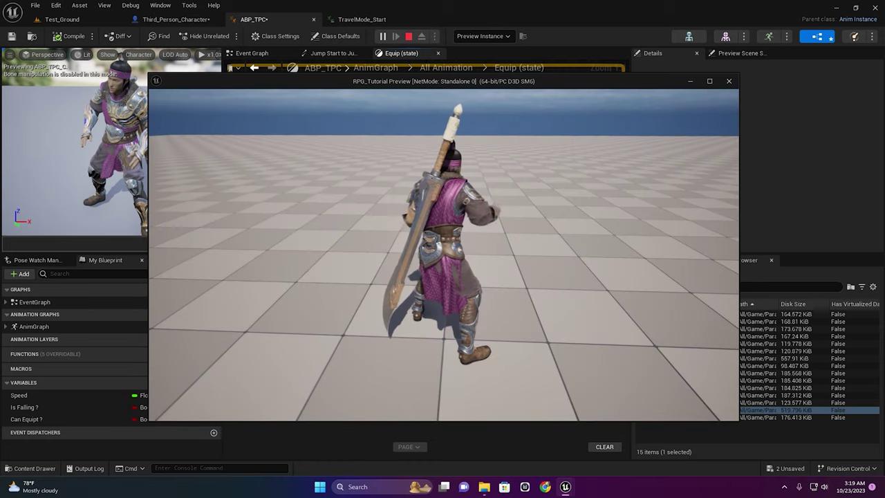
{"action": "key", "text": "Escape"}
{"action": "left_click", "coordinate": [342, 247]}
Open TravelMode_Start, scrub from frame 11 back to 0, and play the reversed animation.
{"action": "double_click", "coordinate": [341, 248]}
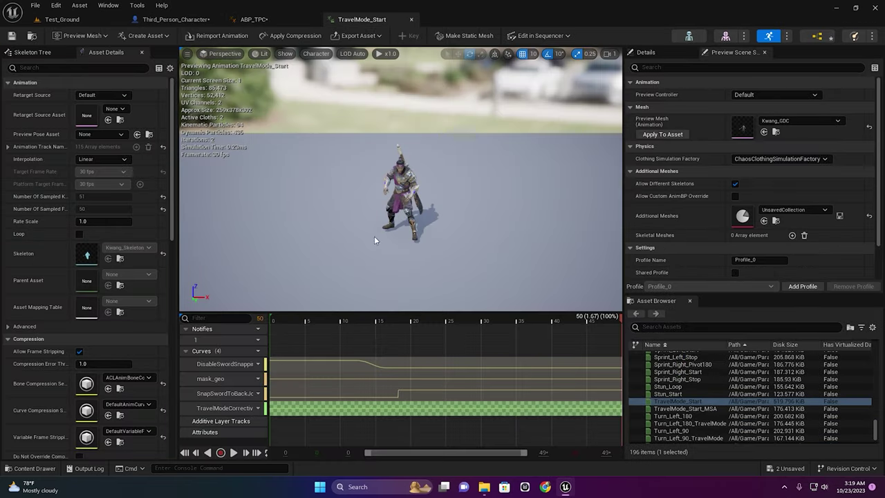
{"action": "left_click_drag", "start_coordinate": [282, 319], "coordinate": [501, 323]}
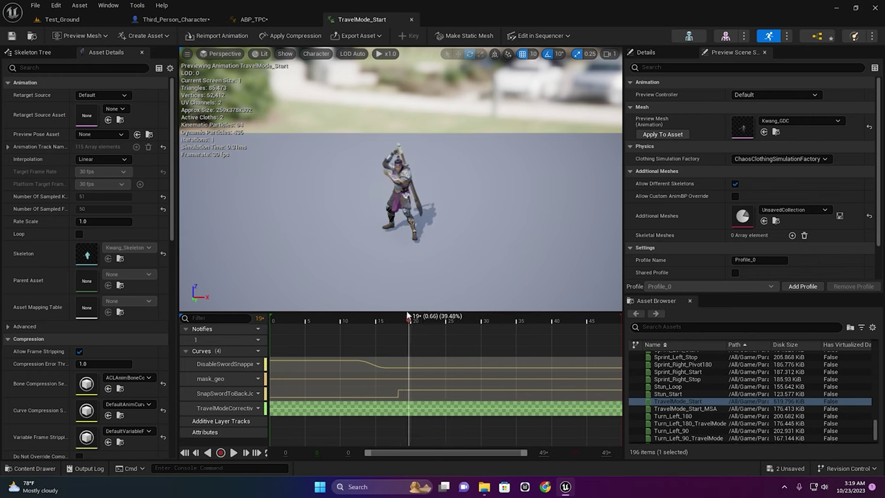
{"action": "left_click_drag", "start_coordinate": [408, 314], "coordinate": [261, 311]}
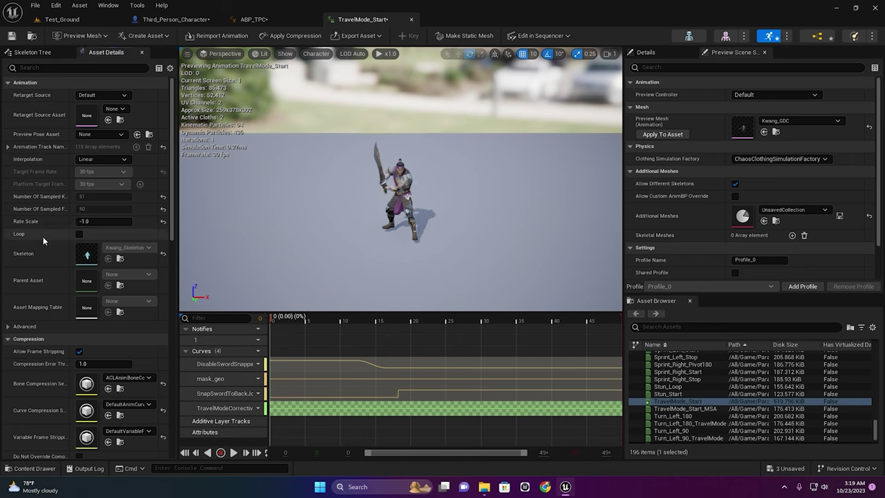
{"action": "key", "text": "space"}
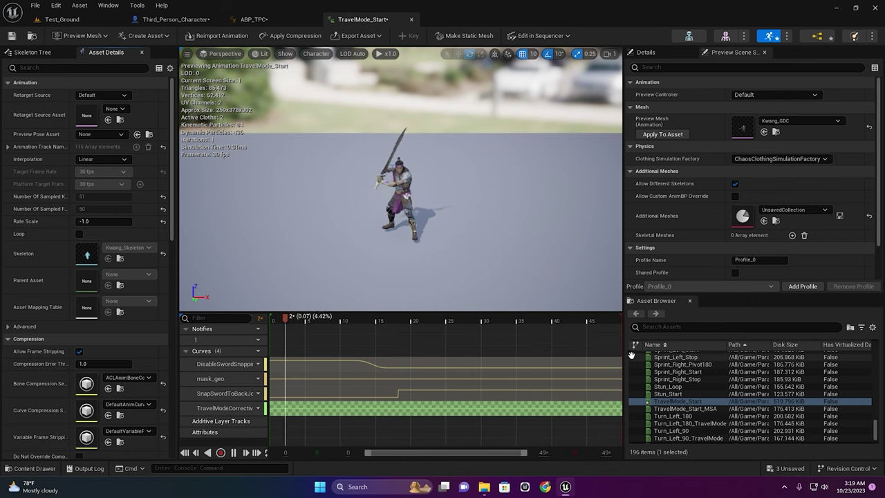
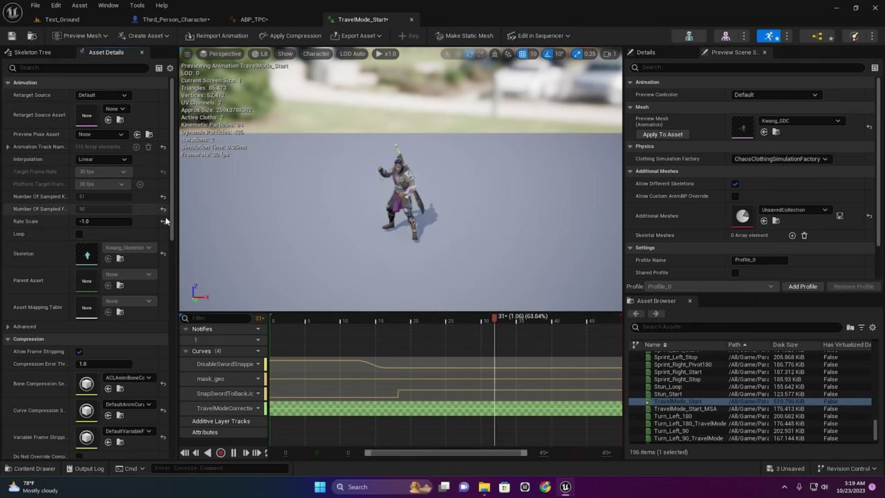
Restore TravelMode_Start's Rate Scale to 1.0 and locate the asset in its content folder.
{"action": "key", "text": "ctrl+z"}
{"action": "right_click", "coordinate": [740, 401]}
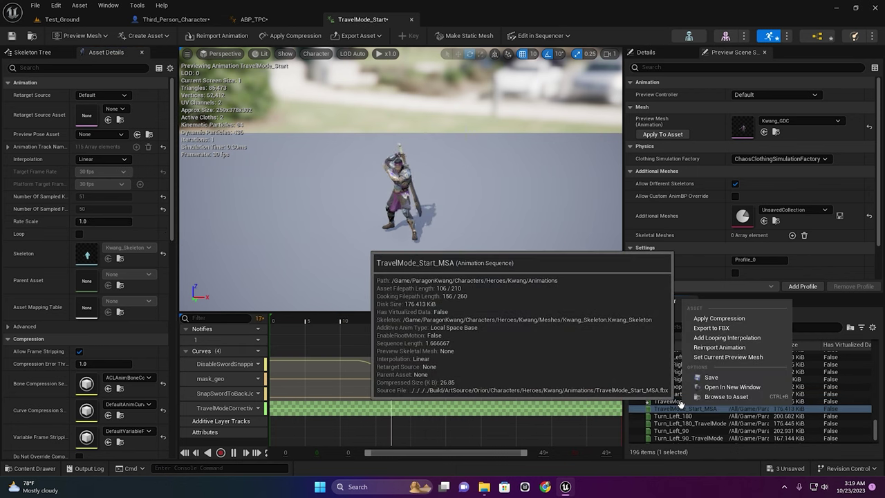
{"action": "left_click", "coordinate": [666, 401]}
{"action": "right_click", "coordinate": [666, 401]}
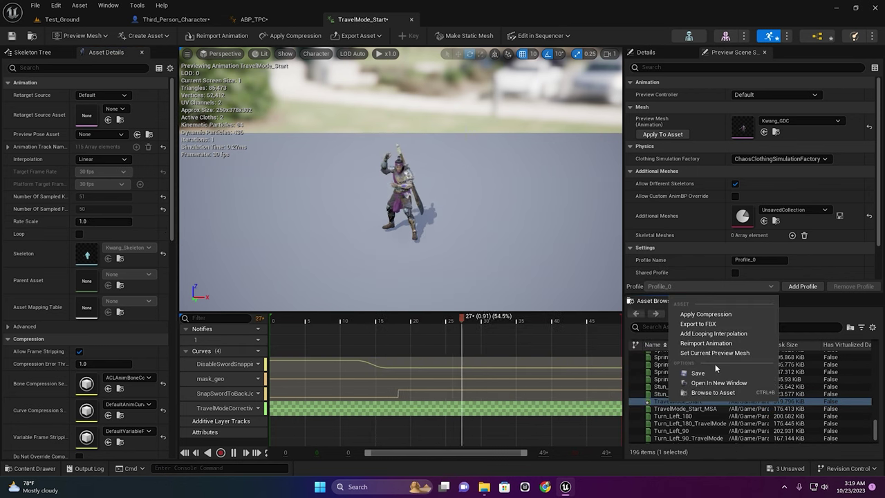
{"action": "left_click", "coordinate": [719, 392]}
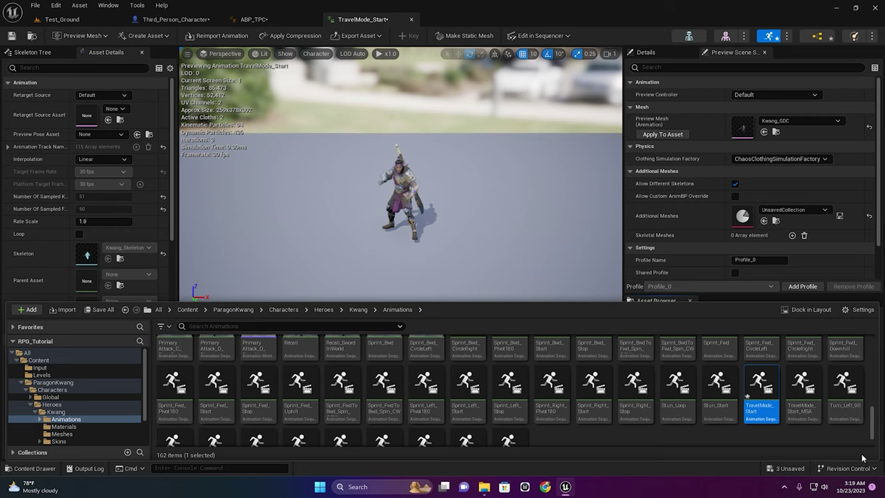
Duplicate TravelMode_Start as TravelMode_Start1 in the Kwang Animations folder.
{"action": "right_click", "coordinate": [768, 399]}
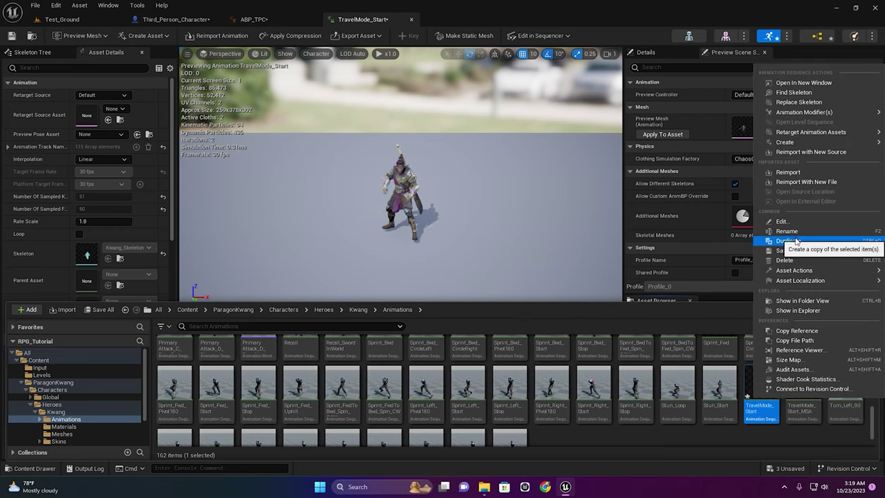
{"action": "left_click", "coordinate": [777, 241]}
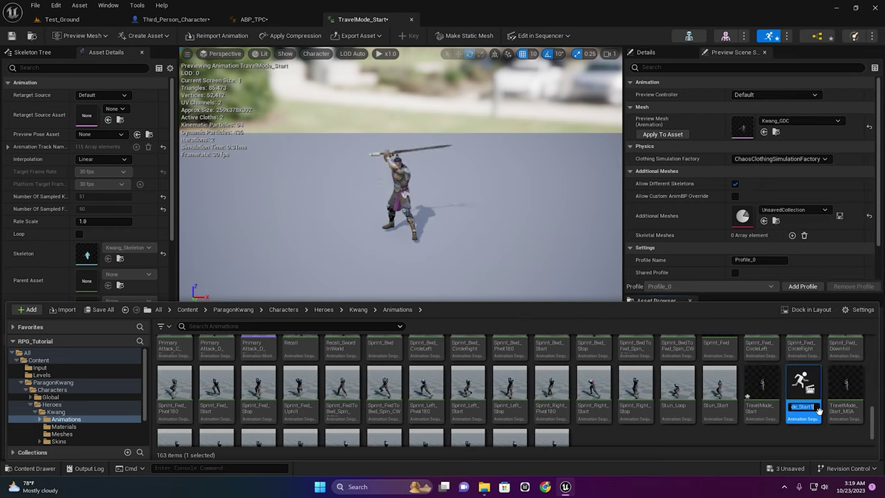
{"action": "key", "text": "Return"}
{"action": "left_click", "coordinate": [698, 272]}
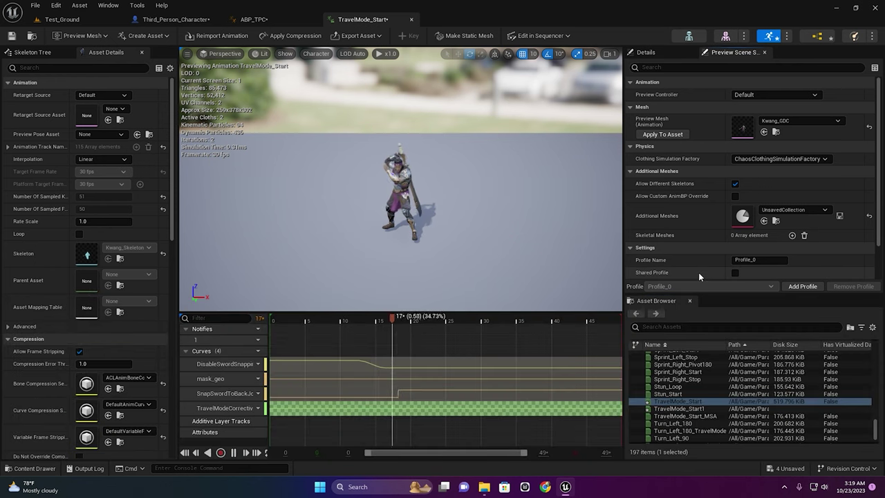
In ABP_TPC's Equip state, replace the old node with TravelMode_Start1 wired to Output Pose.
{"action": "left_click", "coordinate": [262, 19]}
{"action": "left_click", "coordinate": [349, 252]}
{"action": "key", "text": "Delete"}
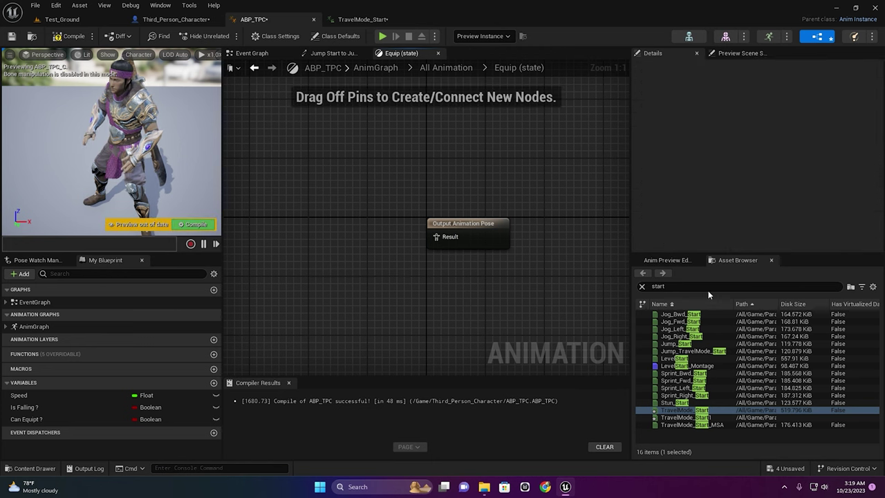
{"action": "double_click", "coordinate": [658, 286]}
{"action": "type", "text": "TravelMode_Start1"}
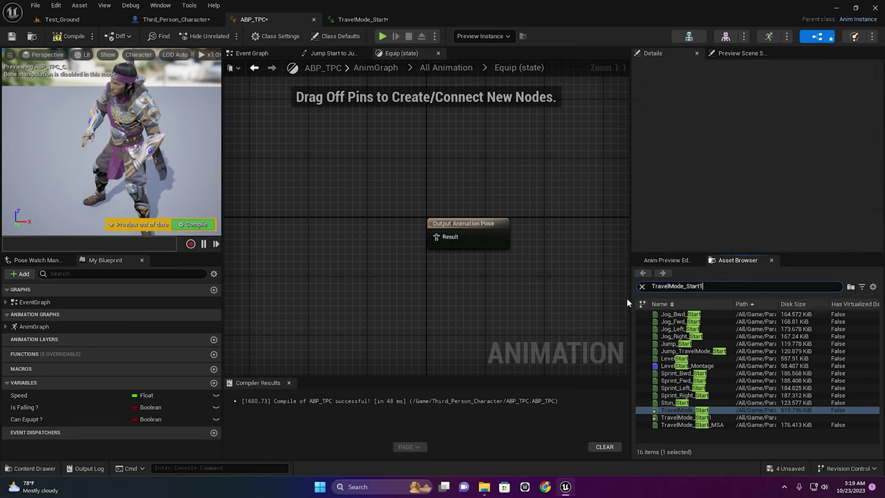
{"action": "left_click_drag", "start_coordinate": [684, 313], "coordinate": [435, 238]}
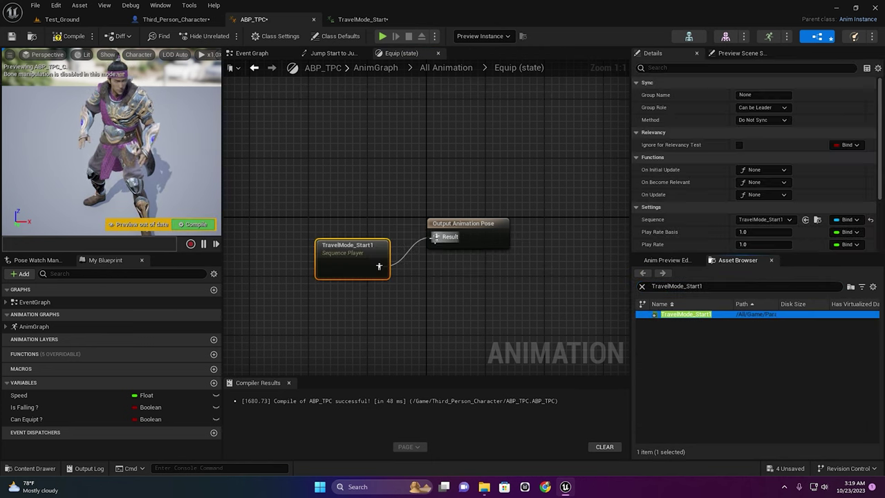
Set TravelMode_Start1's Rate Scale to -1 and compile ABP_TPC.
{"action": "left_click", "coordinate": [351, 253]}
{"action": "double_click", "coordinate": [349, 252]}
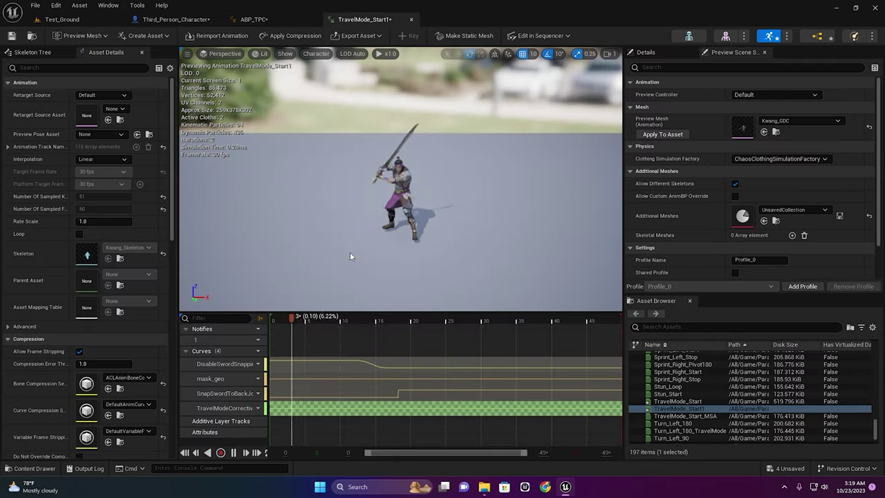
{"action": "left_click", "coordinate": [106, 221]}
{"action": "type", "text": "-1"}
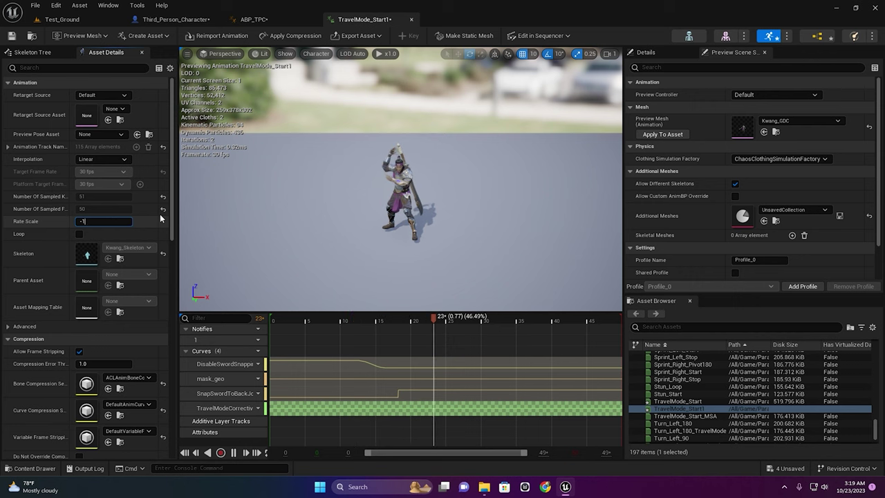
{"action": "left_click", "coordinate": [276, 21]}
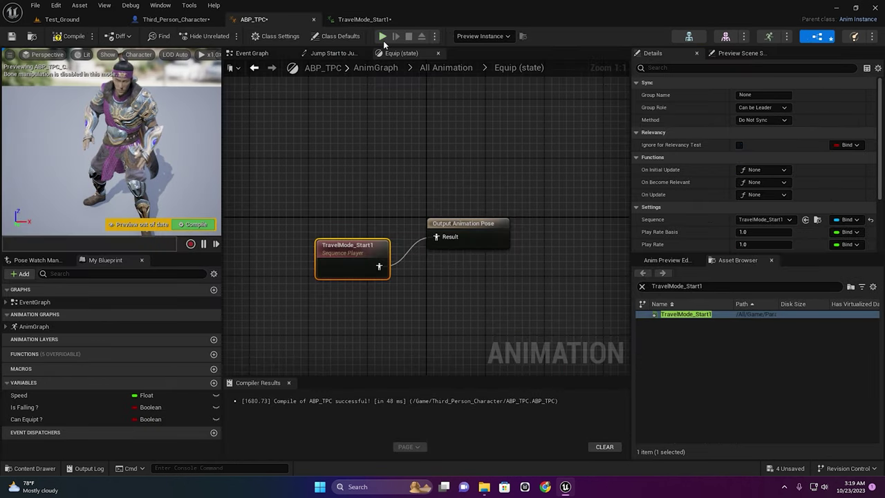
{"action": "left_click", "coordinate": [206, 224]}
{"action": "left_click", "coordinate": [445, 67]}
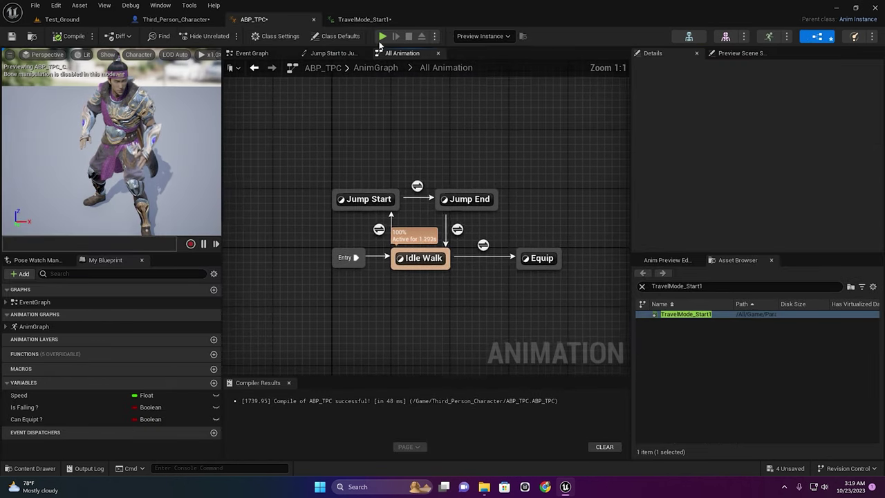
{"action": "left_click", "coordinate": [382, 36]}
{"action": "key", "text": "e"}
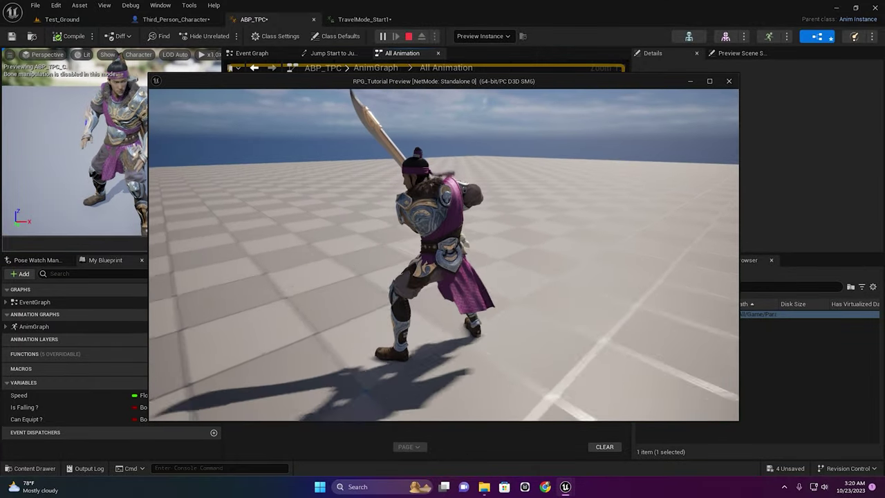
{"action": "key", "text": "Escape"}
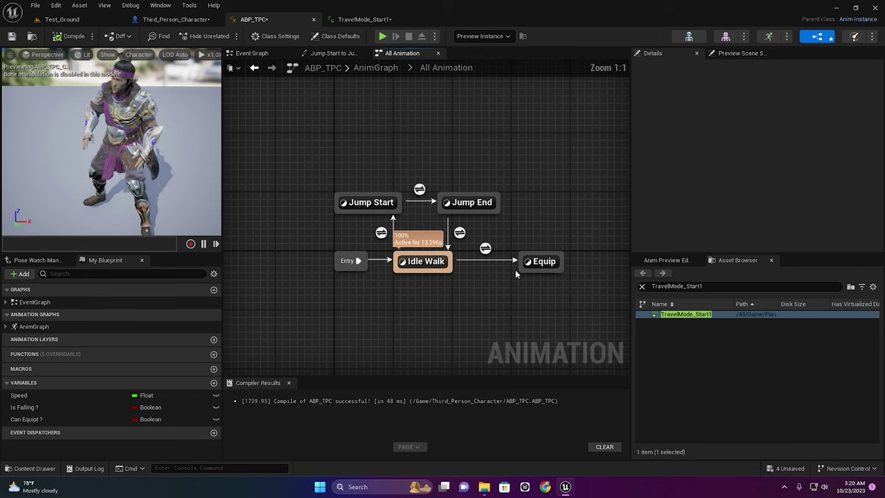
Create a transition from Equip back to Idle Walk and open its rule.
{"action": "left_click", "coordinate": [485, 248]}
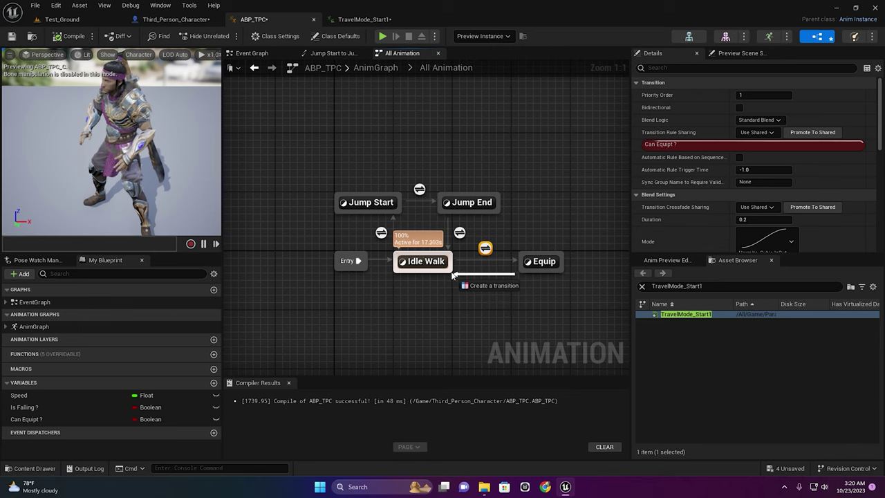
{"action": "left_click_drag", "start_coordinate": [452, 275], "coordinate": [450, 274]}
{"action": "double_click", "coordinate": [485, 276]}
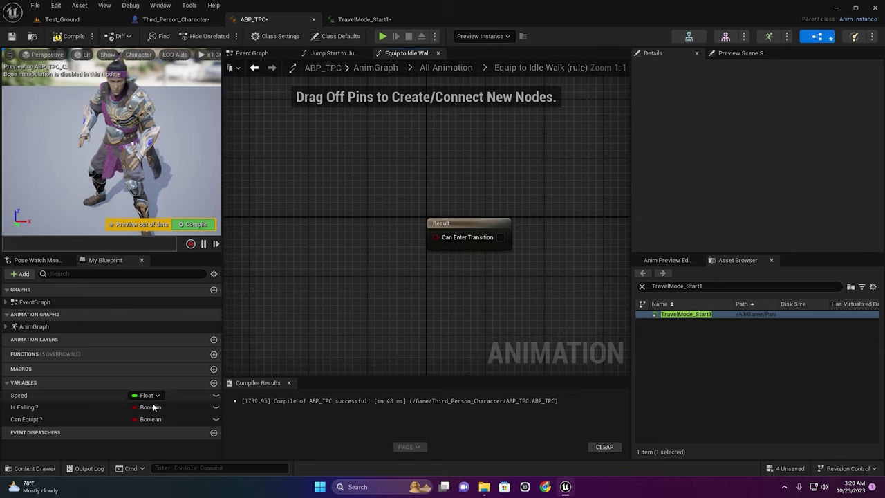
Make the rule's Can Enter Transition fire on NOT Can Equip ?, then show Third_Person_Character.
{"action": "left_click", "coordinate": [26, 418]}
{"action": "left_click_drag", "start_coordinate": [26, 418], "coordinate": [332, 244]}
{"action": "left_click", "coordinate": [276, 290]}
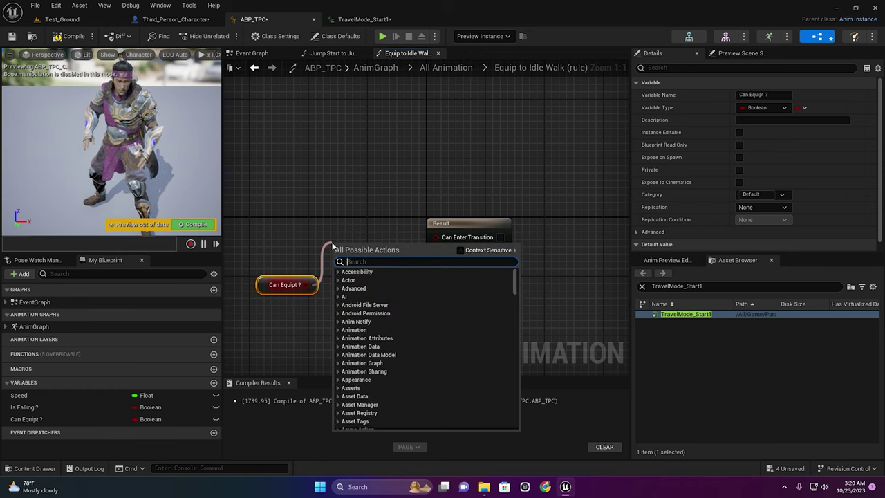
{"action": "type", "text": "not bo"}
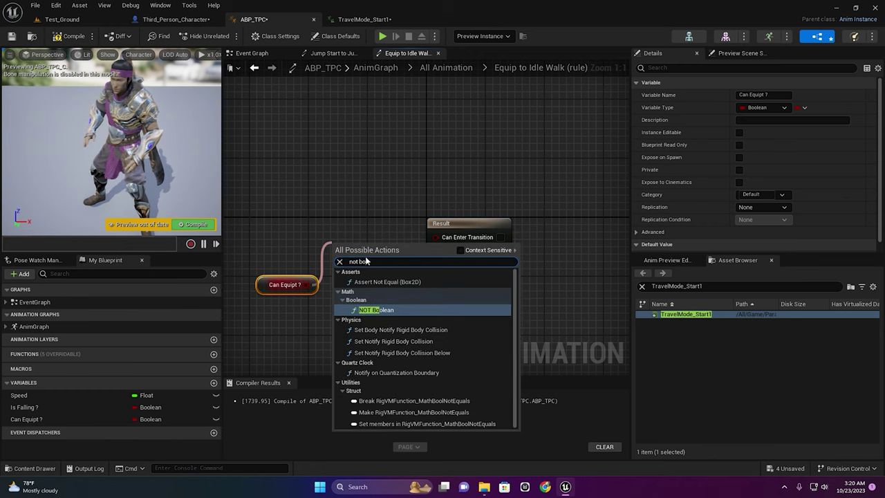
{"action": "left_click", "coordinate": [385, 312]}
{"action": "left_click_drag", "start_coordinate": [398, 247], "coordinate": [435, 236]}
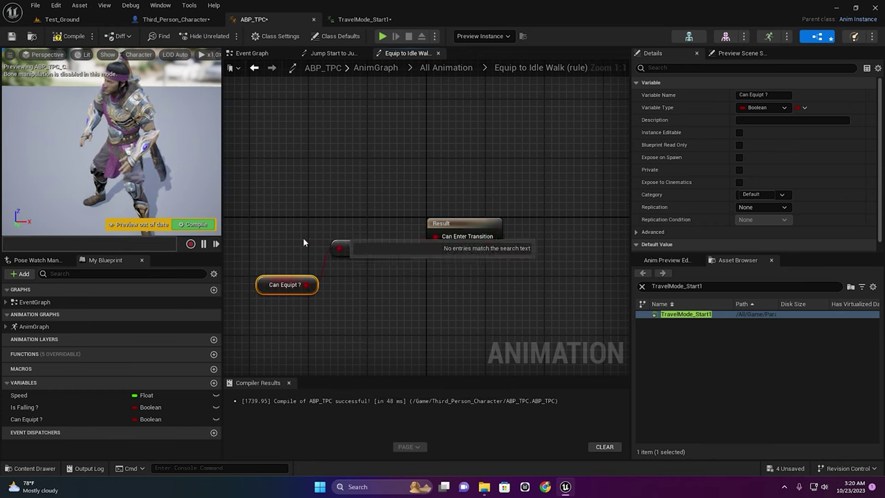
{"action": "left_click", "coordinate": [177, 19]}
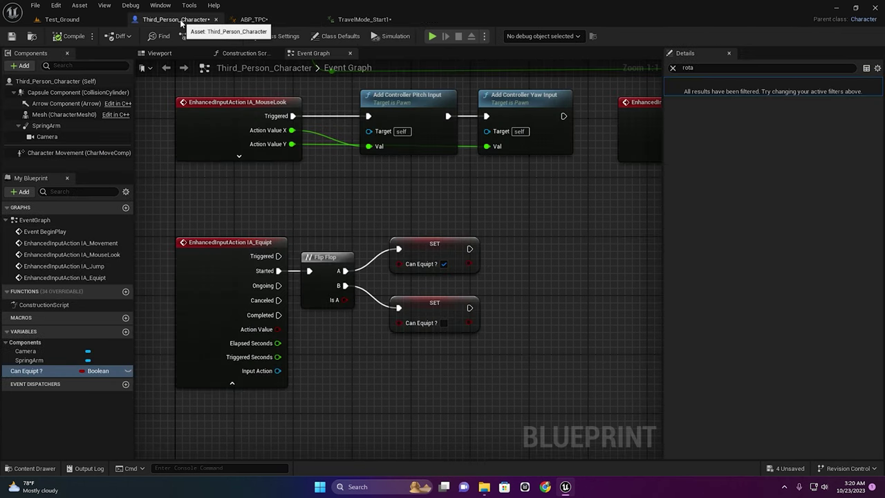
{"action": "left_click", "coordinate": [324, 259]}
{"action": "left_click", "coordinate": [248, 250]}
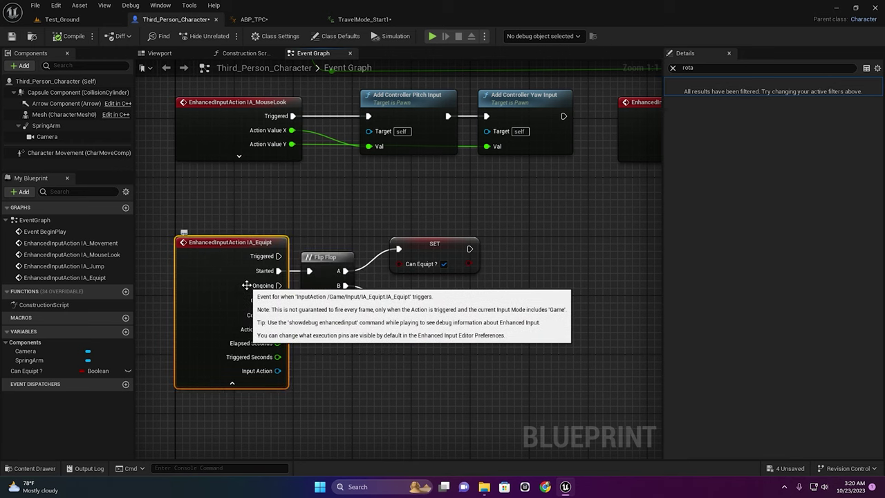
{"action": "left_click", "coordinate": [432, 249]}
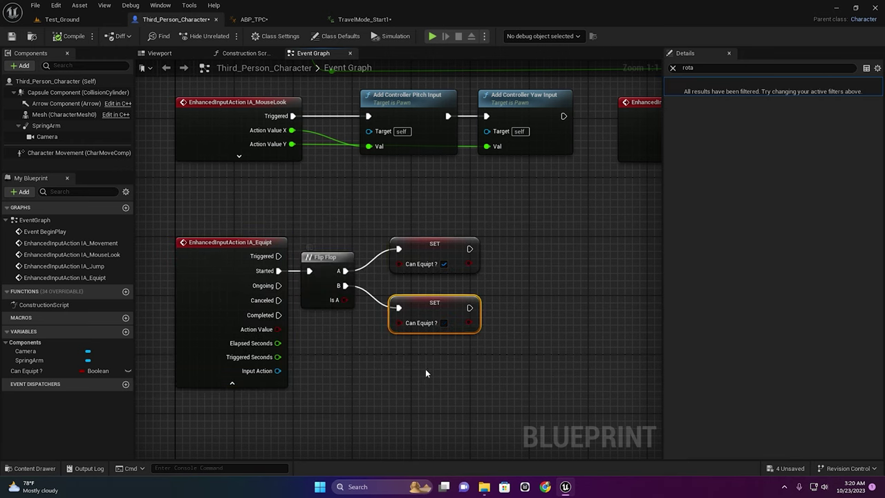
{"action": "left_click_drag", "start_coordinate": [446, 250], "coordinate": [451, 378]}
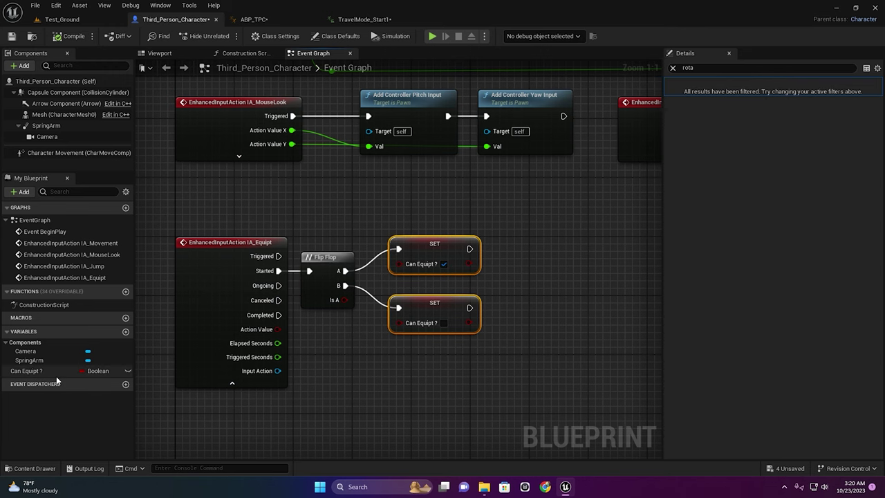
{"action": "left_click", "coordinate": [270, 22]}
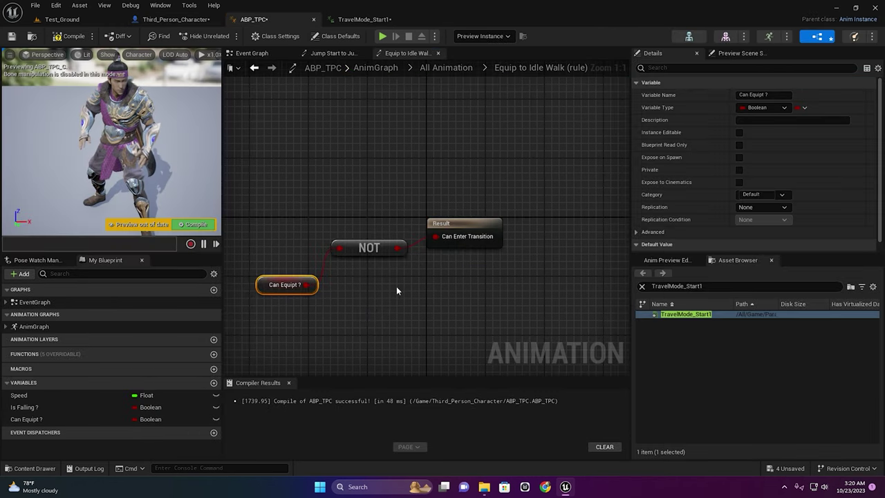
Compile ABP_TPC, play-test sheathing the sword with E, then return to All Animation.
{"action": "left_click", "coordinate": [193, 224]}
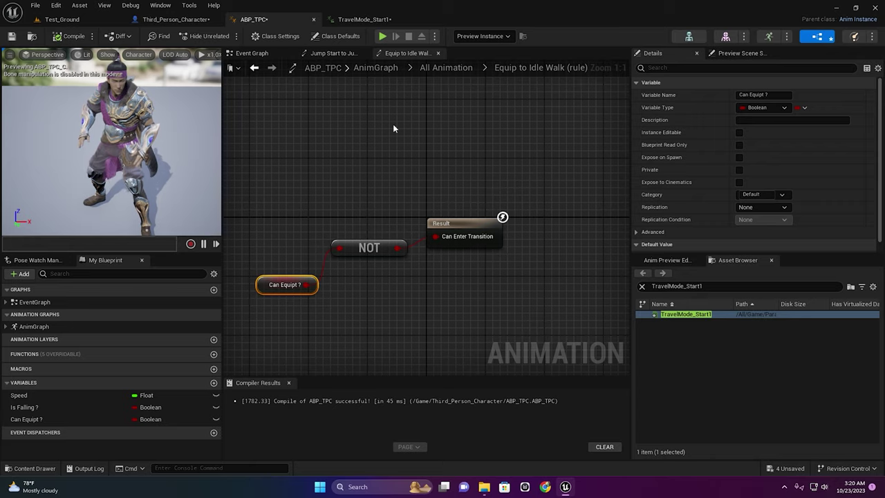
{"action": "left_click", "coordinate": [381, 37]}
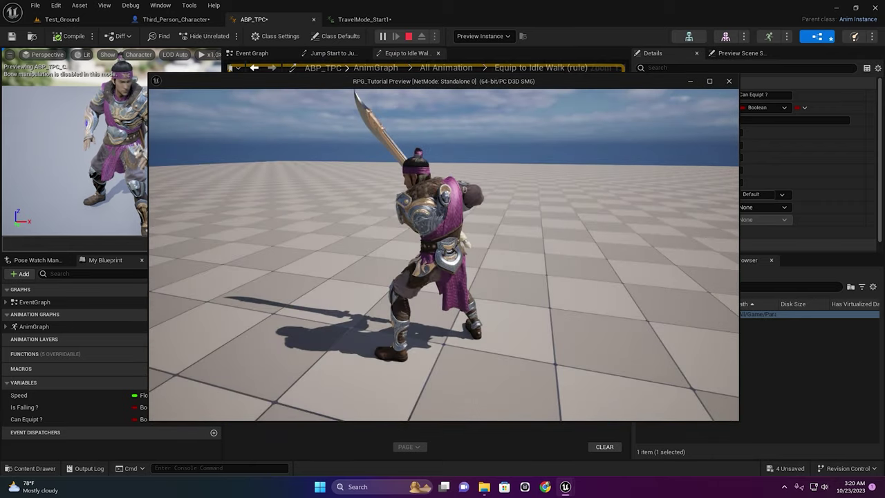
{"action": "key", "text": "e"}
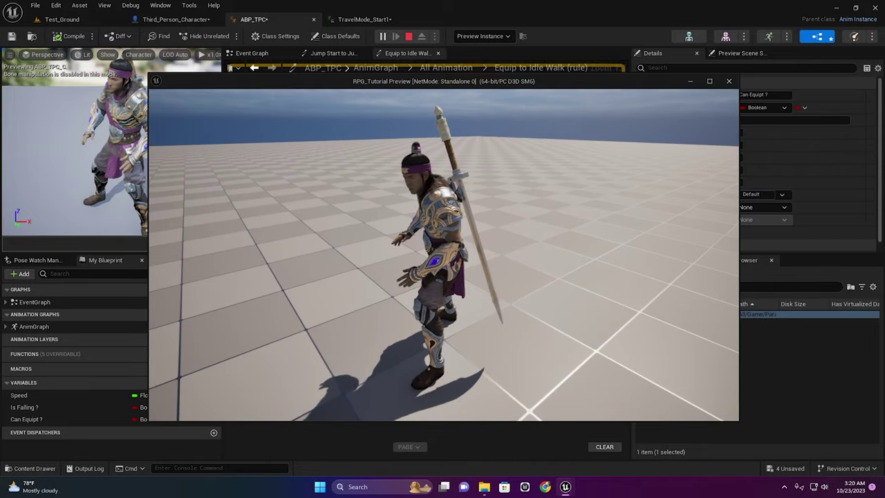
{"action": "key", "text": "Escape"}
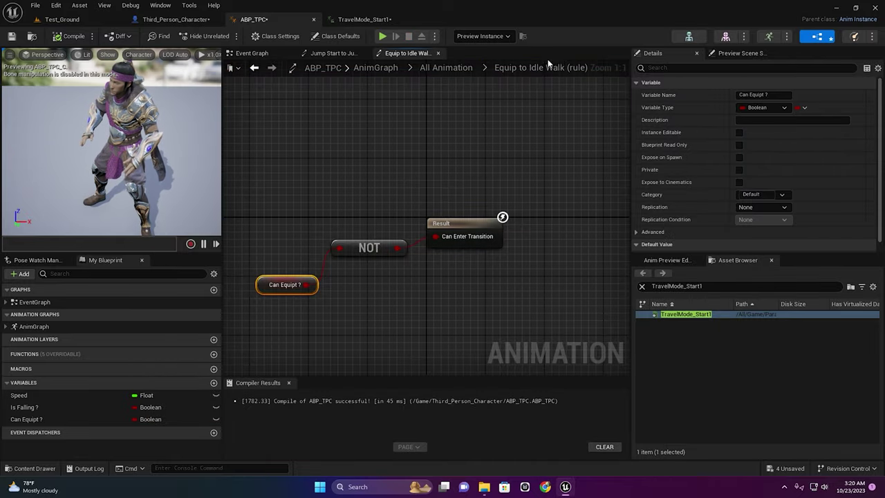
{"action": "left_click", "coordinate": [456, 67]}
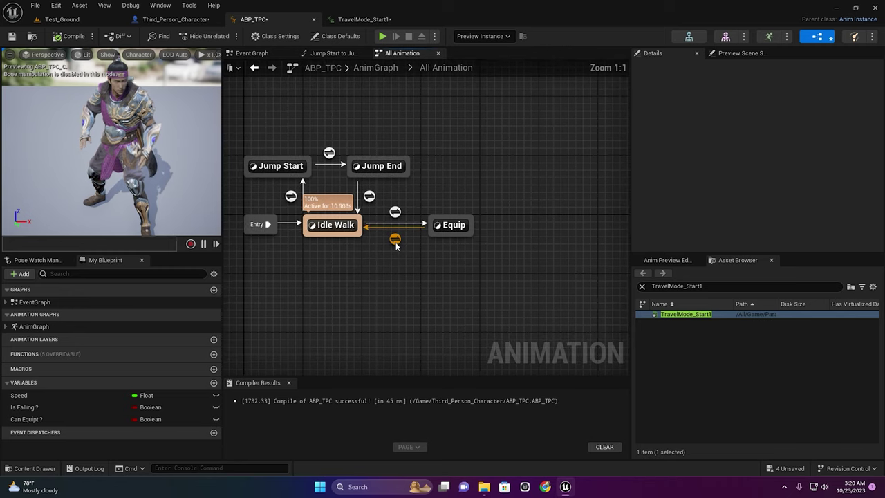
Delete the Equip-to-Idle Walk transition and shift the Equip state right.
{"action": "left_click", "coordinate": [394, 240]}
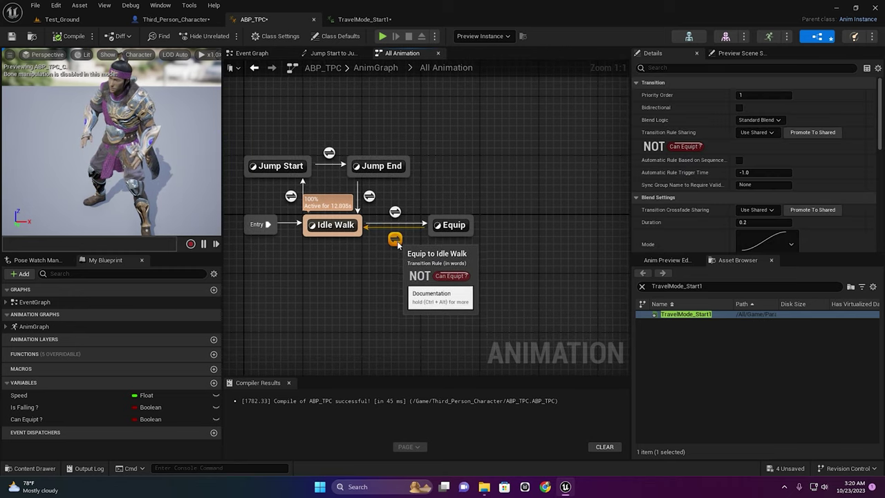
{"action": "key", "text": "Delete"}
{"action": "right_click_drag", "start_coordinate": [404, 255], "coordinate": [447, 233]}
{"action": "mouse_move", "coordinate": [433, 215]}
{"action": "left_mouse_down"}
{"action": "mouse_move", "coordinate": [506, 216]}
{"action": "mouse_move", "coordinate": [424, 232]}
{"action": "left_mouse_up"}
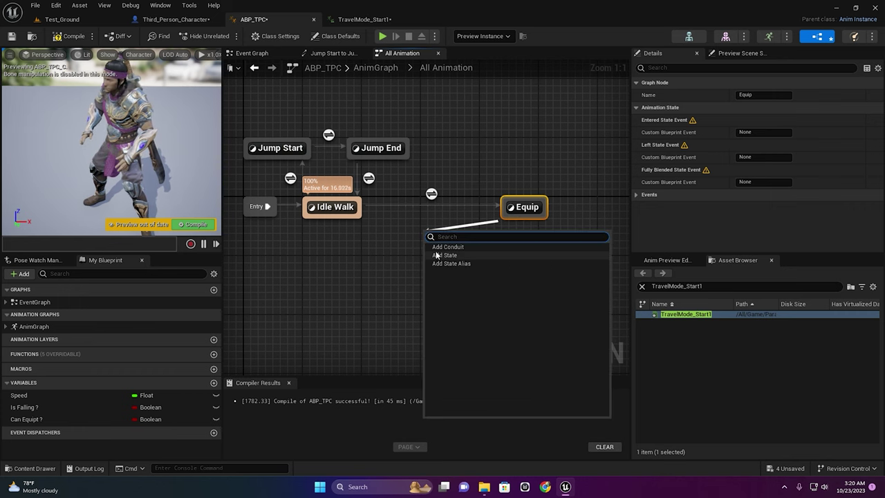
Add a new state linked from Equip named Un Equip.
{"action": "left_click", "coordinate": [443, 255]}
{"action": "type", "text": "U"}
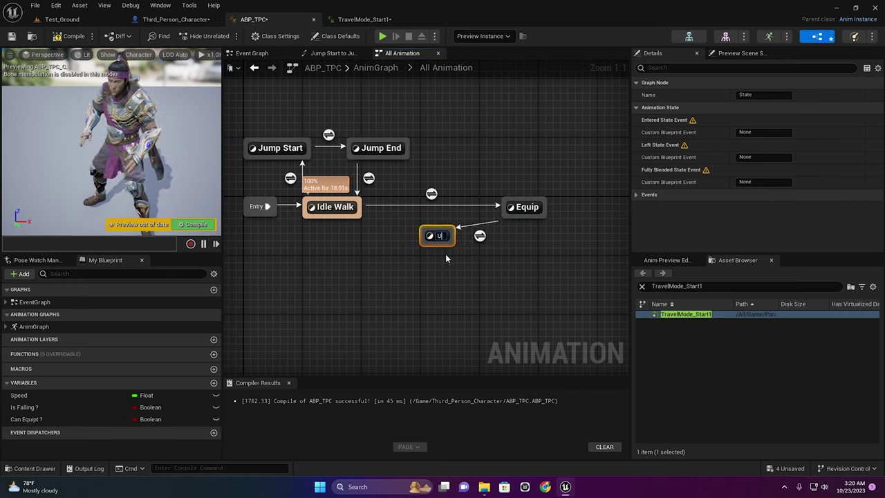
{"action": "type", "text": "p"}
{"action": "key", "text": "BackSpace"}
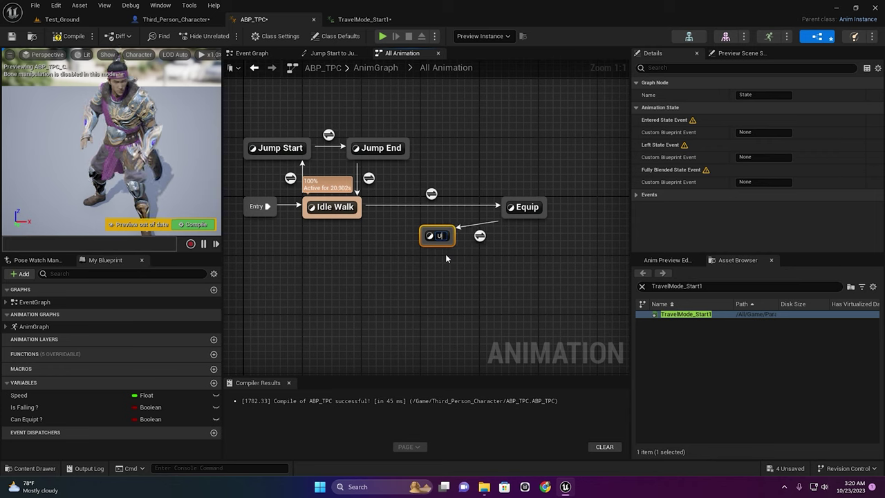
{"action": "type", "text": "n E"}
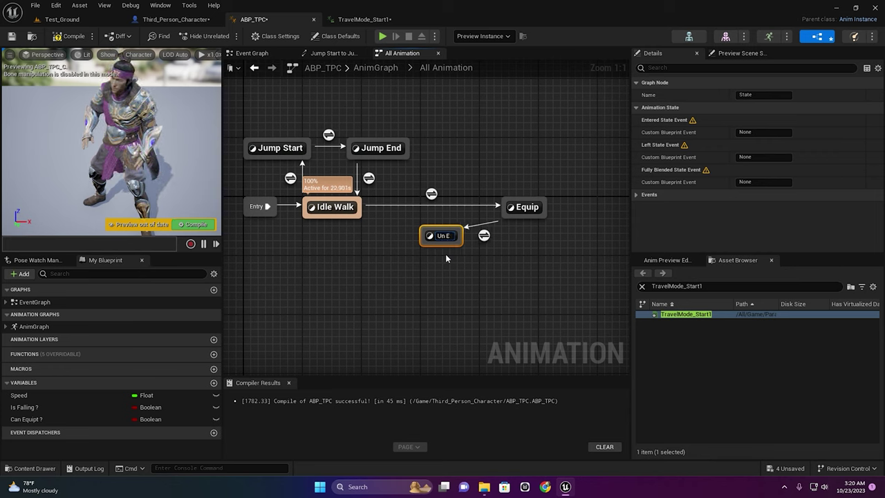
{"action": "type", "text": "quip"}
{"action": "key", "text": "Return"}
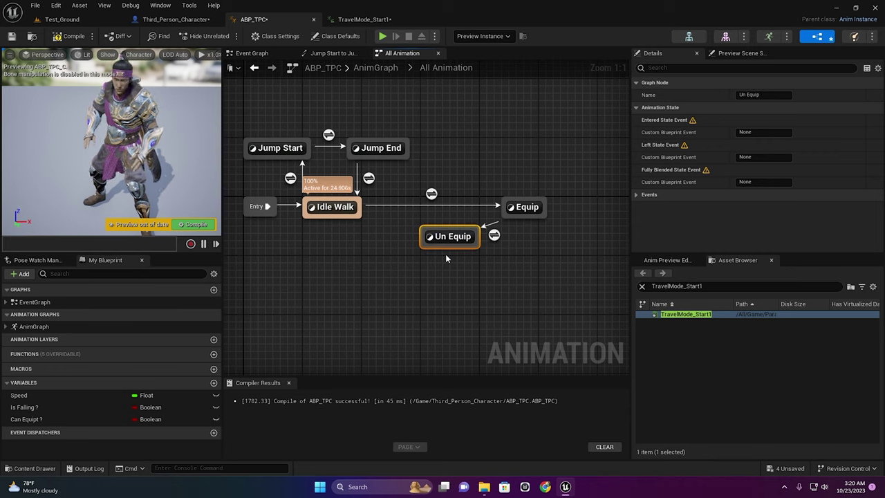
Connect Un Equip back to Idle Walk with a transition and reposition it.
{"action": "left_click_drag", "start_coordinate": [432, 243], "coordinate": [418, 237]}
{"action": "key", "text": "Escape"}
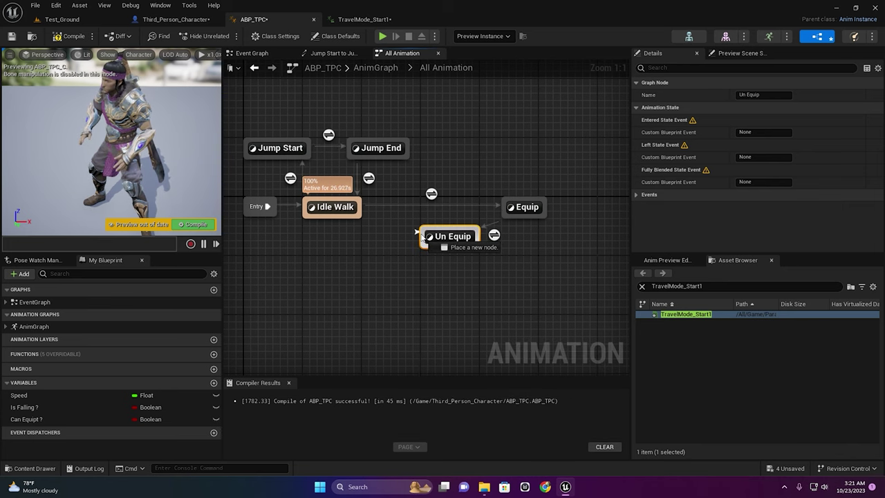
{"action": "left_click_drag", "start_coordinate": [360, 219], "coordinate": [361, 220]}
{"action": "left_click_drag", "start_coordinate": [455, 241], "coordinate": [433, 234]}
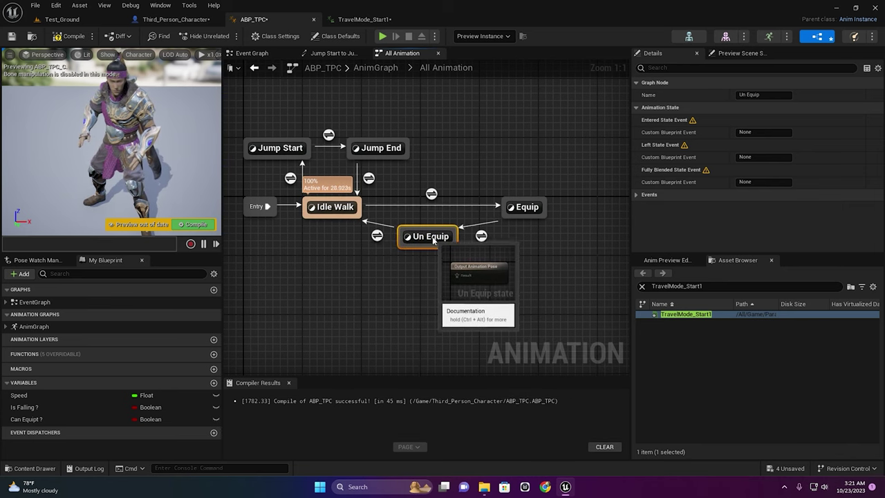
Require NOT Can Equip ? in the Equip→Un Equip rule, then select the Un Equip→Idle Walk transition.
{"action": "double_click", "coordinate": [478, 231]}
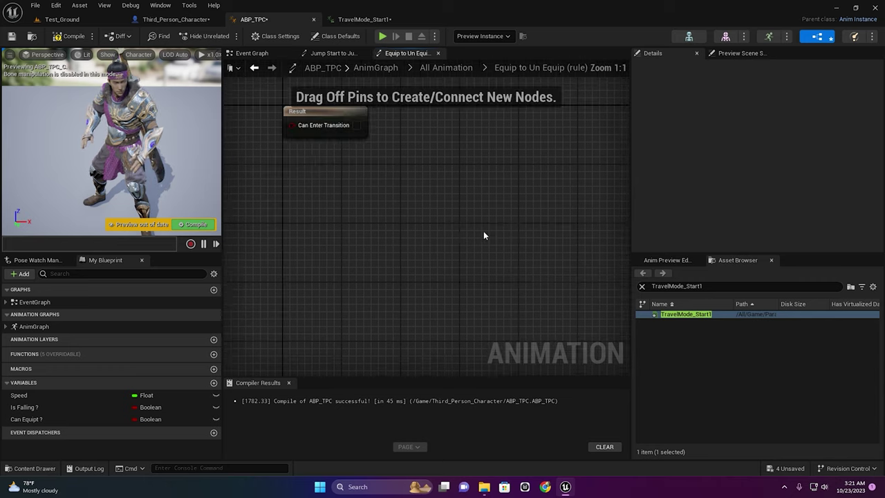
{"action": "left_click", "coordinate": [49, 418]}
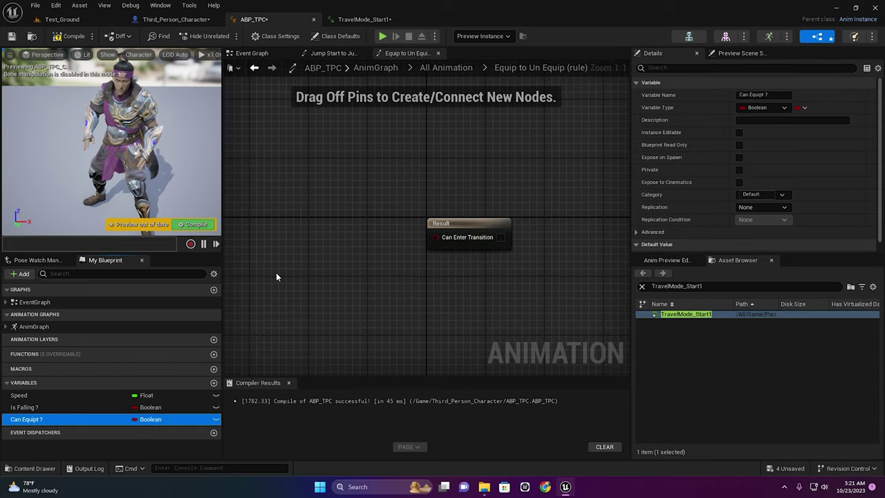
{"action": "left_click_drag", "start_coordinate": [26, 419], "coordinate": [270, 295], "text": "ctrl"}
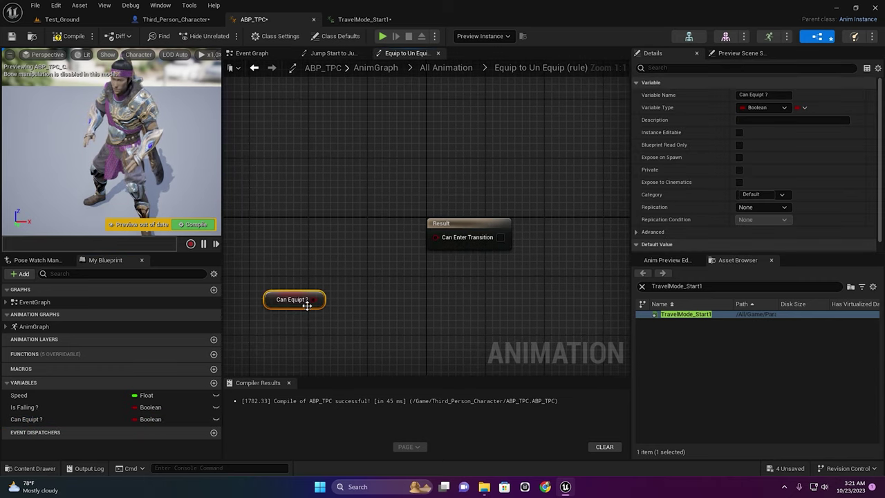
{"action": "left_click_drag", "start_coordinate": [343, 275], "coordinate": [348, 271]}
{"action": "type", "text": "not bo"}
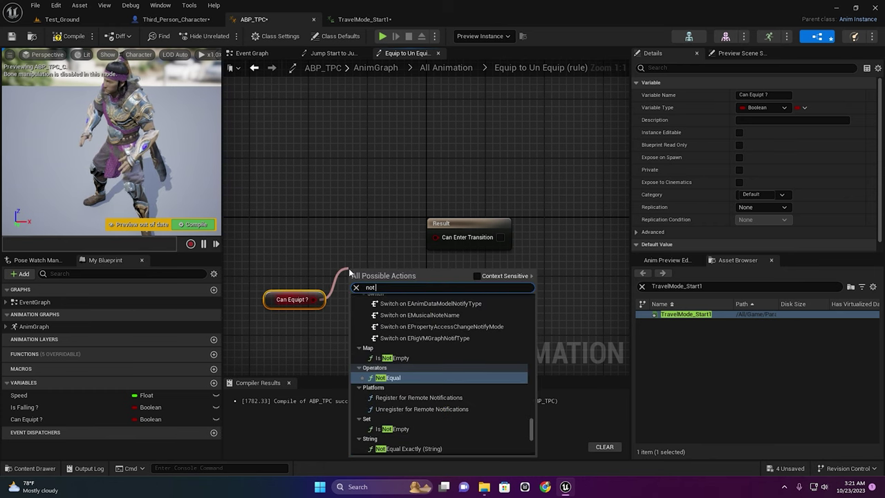
{"action": "left_click", "coordinate": [401, 332]}
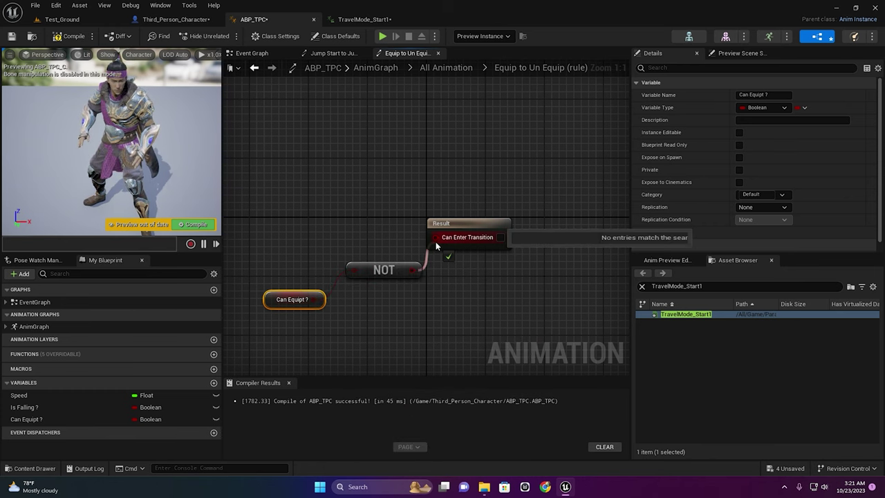
{"action": "left_click", "coordinate": [455, 69]}
{"action": "left_click", "coordinate": [436, 271]}
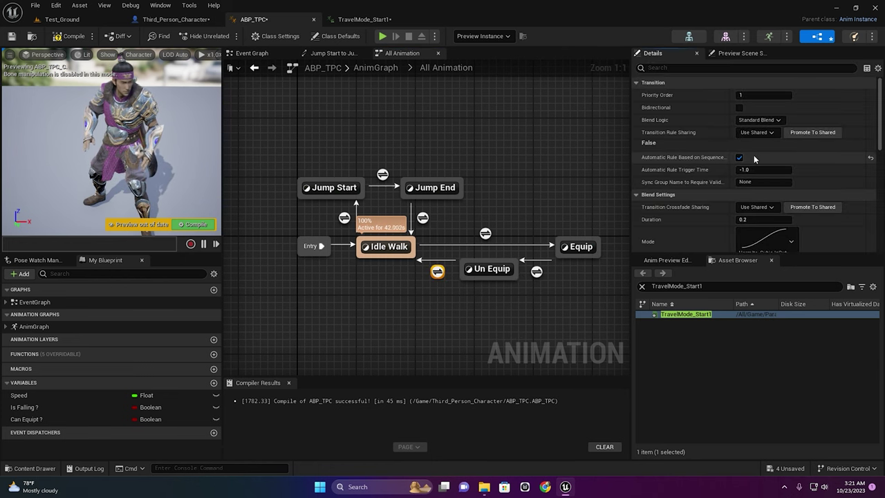
Wire TravelMode_Start into the Un Equip state's Output Pose, compile, and start a play test.
{"action": "double_click", "coordinate": [504, 268]}
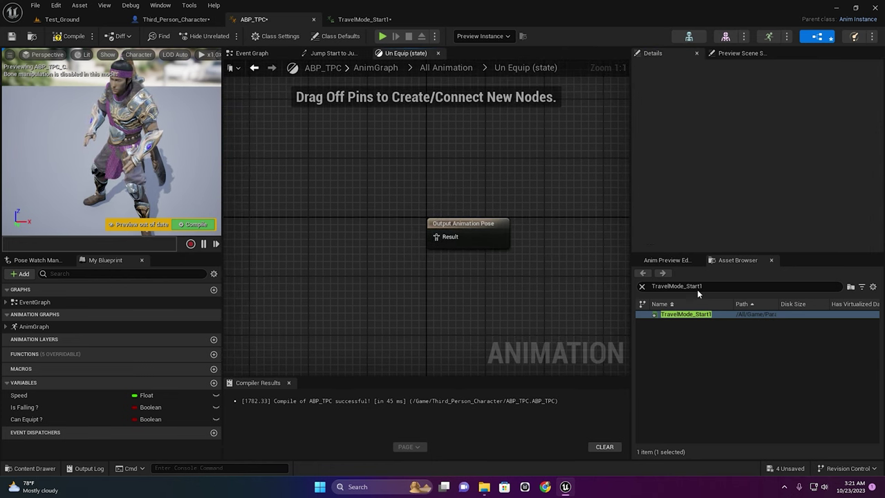
{"action": "key", "text": "BackSpace"}
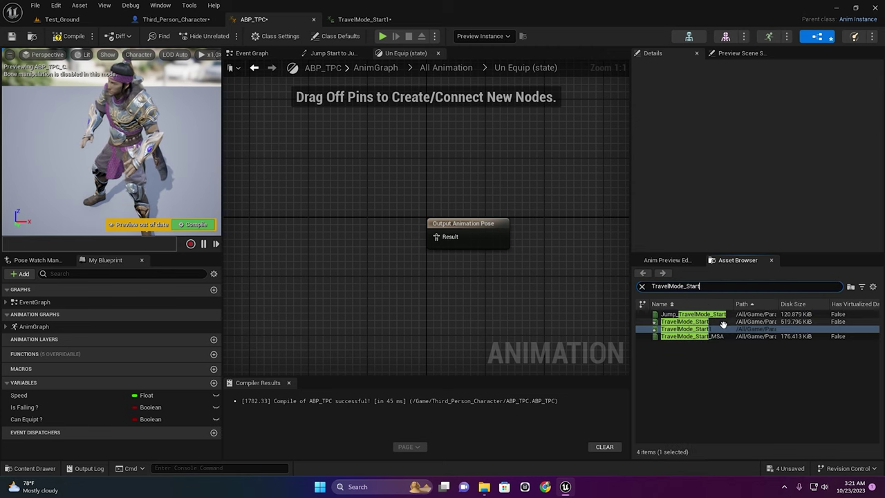
{"action": "left_click_drag", "start_coordinate": [704, 322], "coordinate": [442, 238]}
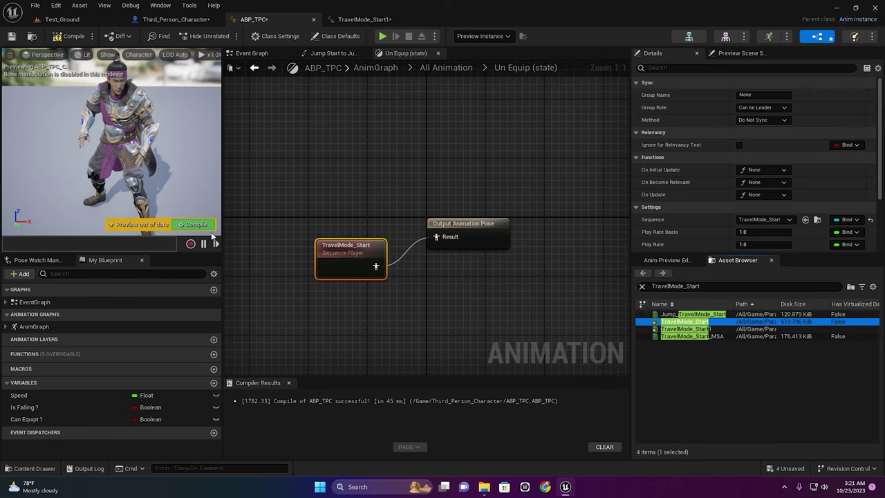
{"action": "left_click", "coordinate": [213, 227]}
{"action": "left_click", "coordinate": [383, 37]}
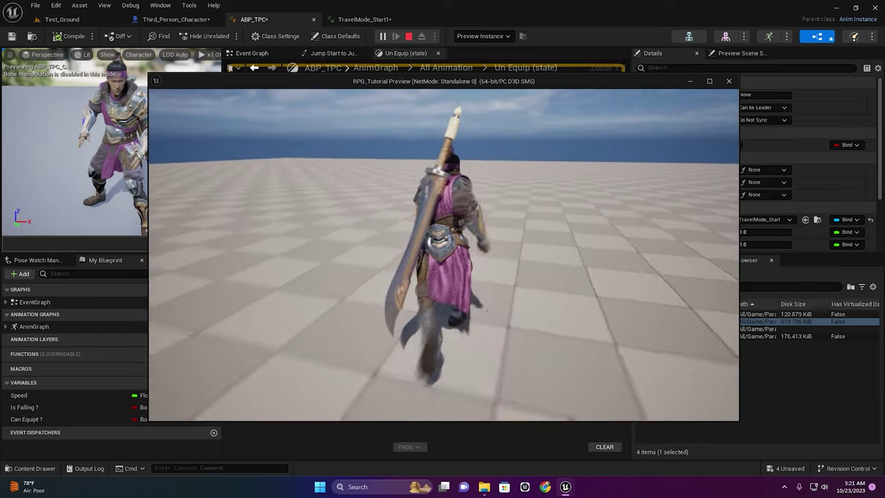
In the play test, draw and sheathe the sword with E, then stop playing.
{"action": "key", "text": "e"}
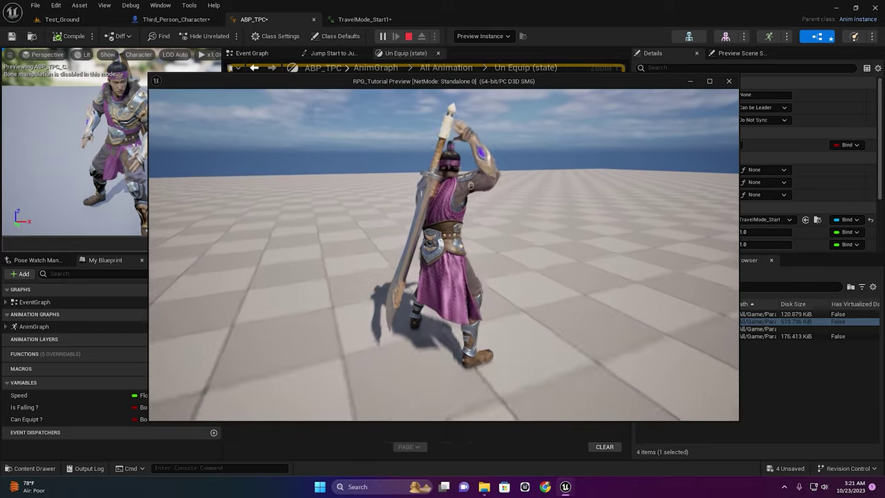
{"action": "key", "text": "e"}
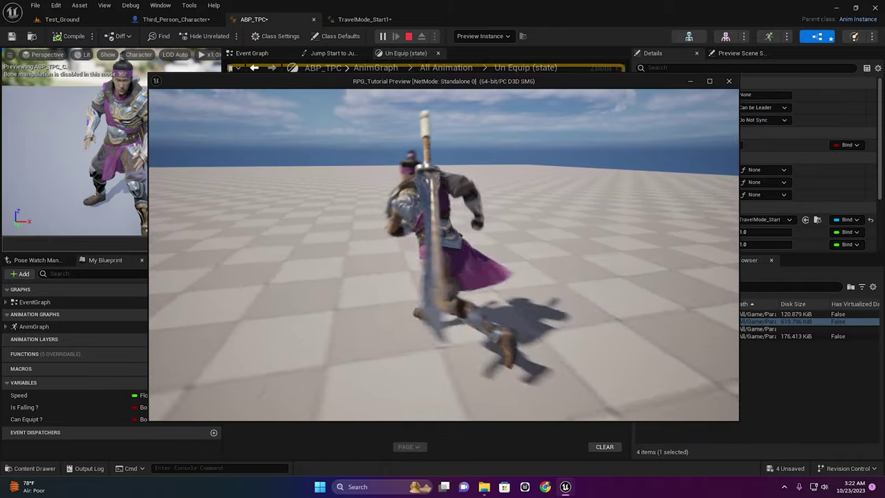
{"action": "key", "text": "Escape"}
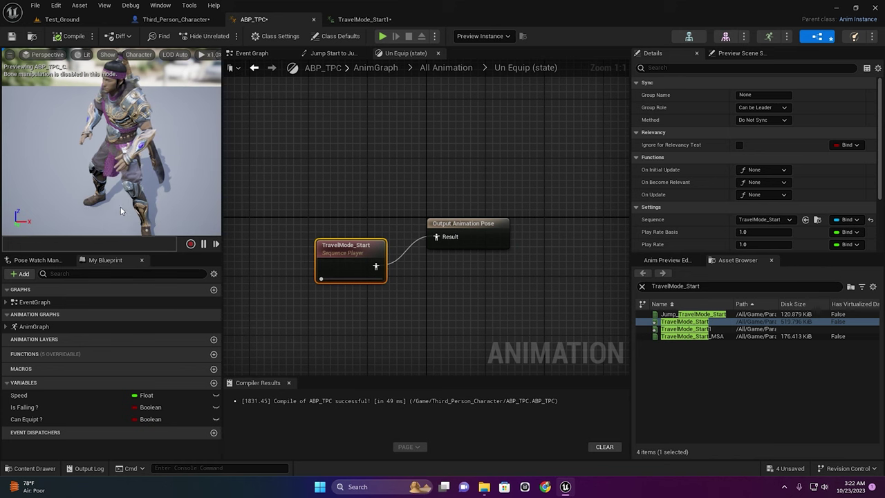
Return to the All Animation state machine, rearrange the view, and run another play test.
{"action": "left_click", "coordinate": [425, 140]}
{"action": "left_click", "coordinate": [466, 72]}
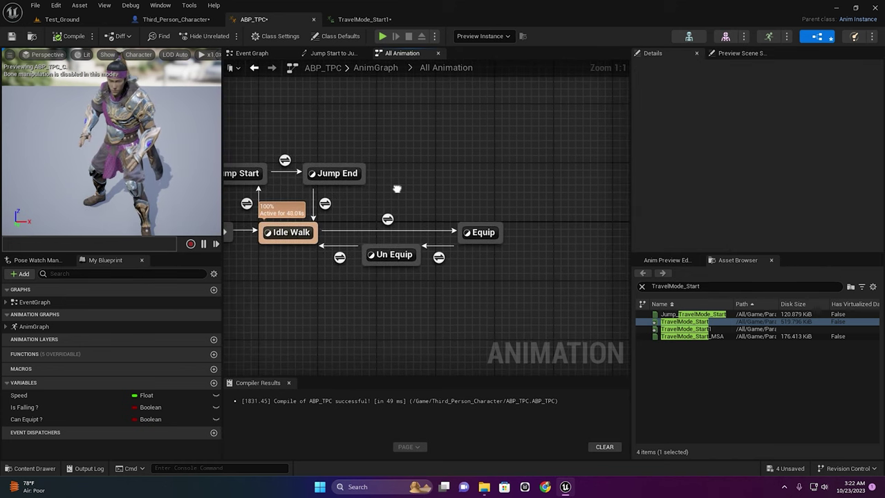
{"action": "right_click_drag", "start_coordinate": [349, 287], "coordinate": [329, 284]}
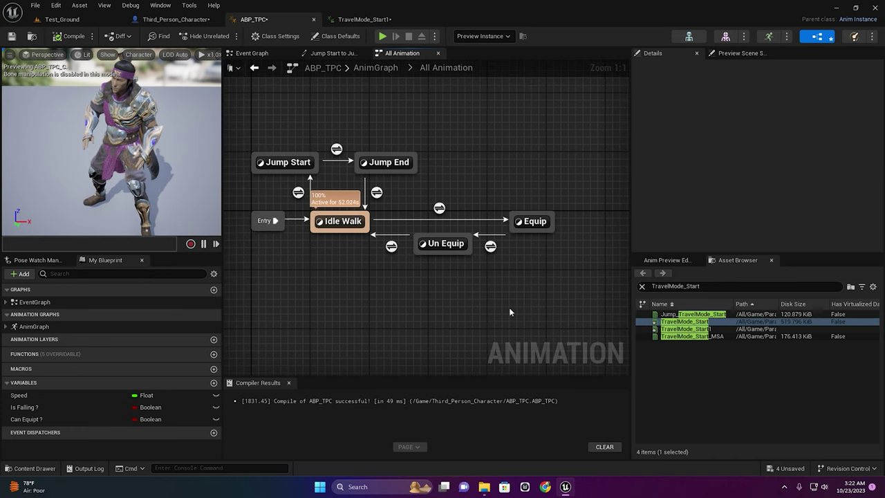
{"action": "right_click_drag", "start_coordinate": [365, 306], "coordinate": [413, 314]}
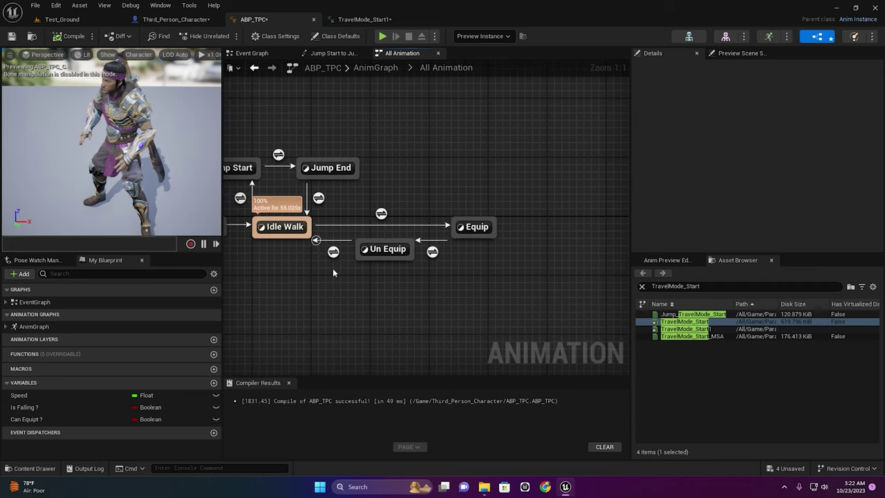
{"action": "right_click_drag", "start_coordinate": [332, 268], "coordinate": [371, 271]}
{"action": "left_click_drag", "start_coordinate": [282, 152], "coordinate": [415, 257]}
{"action": "right_click_drag", "start_coordinate": [512, 291], "coordinate": [472, 300]}
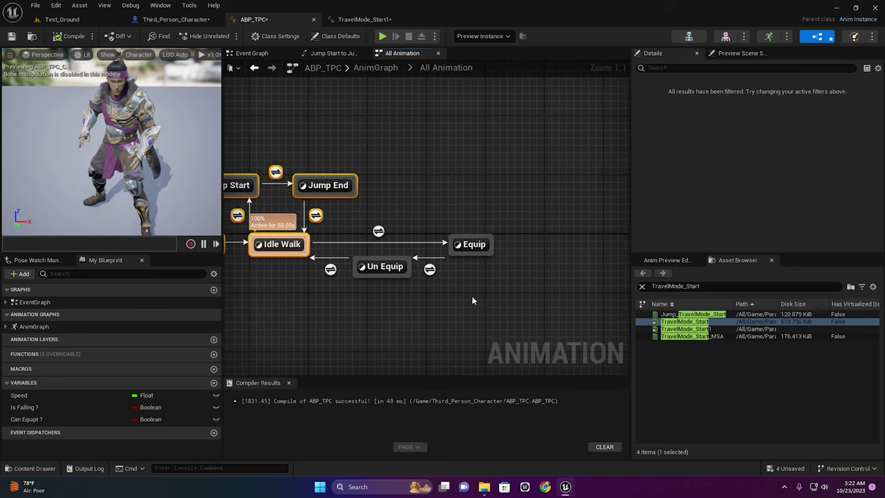
{"action": "left_click", "coordinate": [386, 37]}
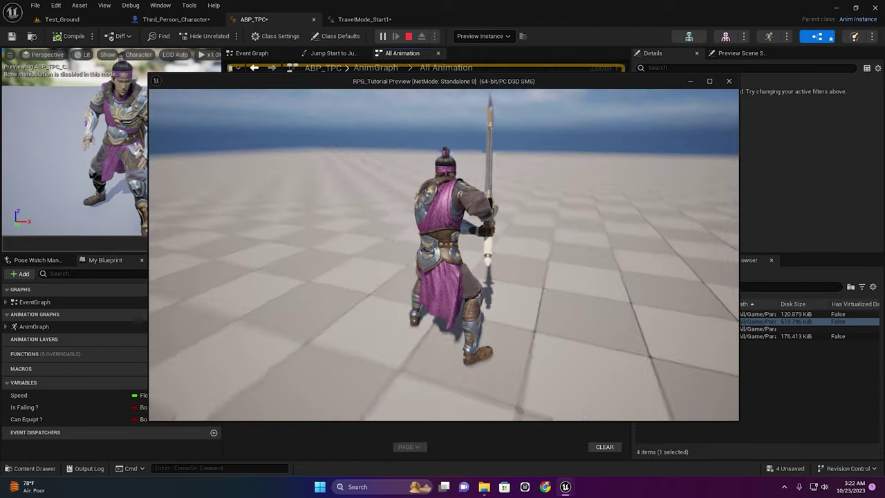
{"action": "key", "text": "Escape"}
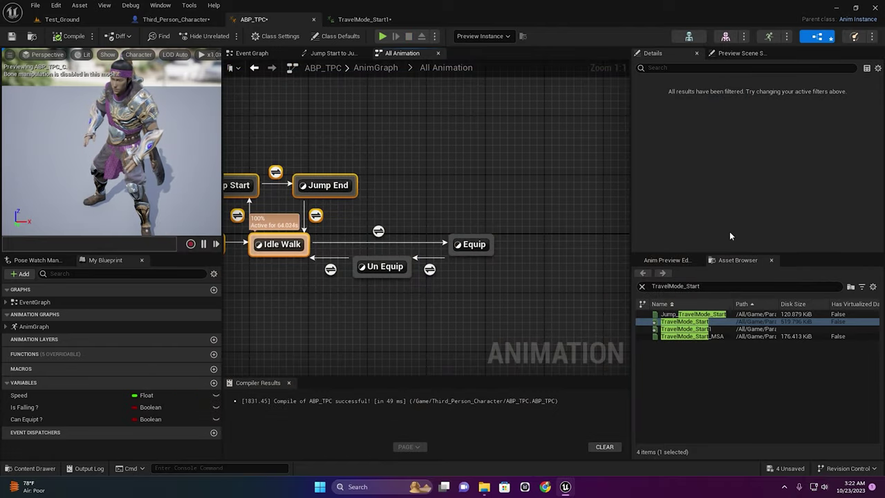
Drag a transition out of Equip into a new Idle/Run state placed level with Equip.
{"action": "right_click_drag", "start_coordinate": [281, 258], "coordinate": [315, 258]}
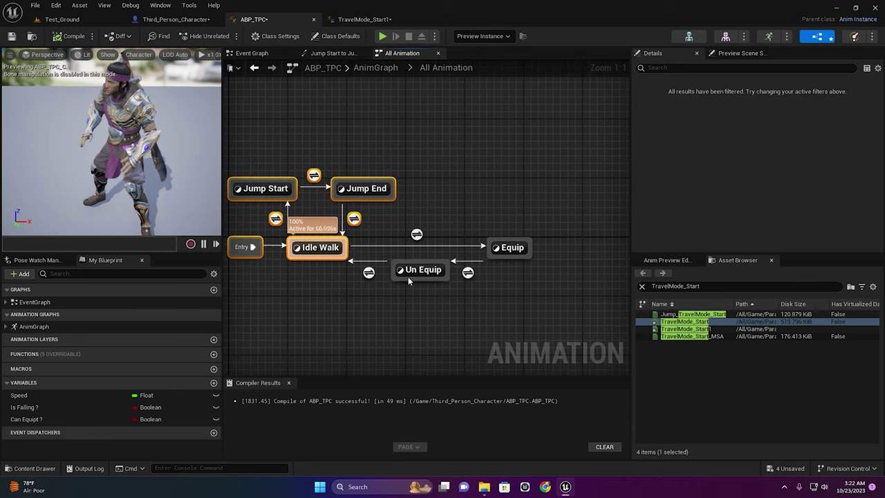
{"action": "right_click_drag", "start_coordinate": [407, 276], "coordinate": [272, 273]}
{"action": "left_click_drag", "start_coordinate": [397, 242], "coordinate": [464, 244]}
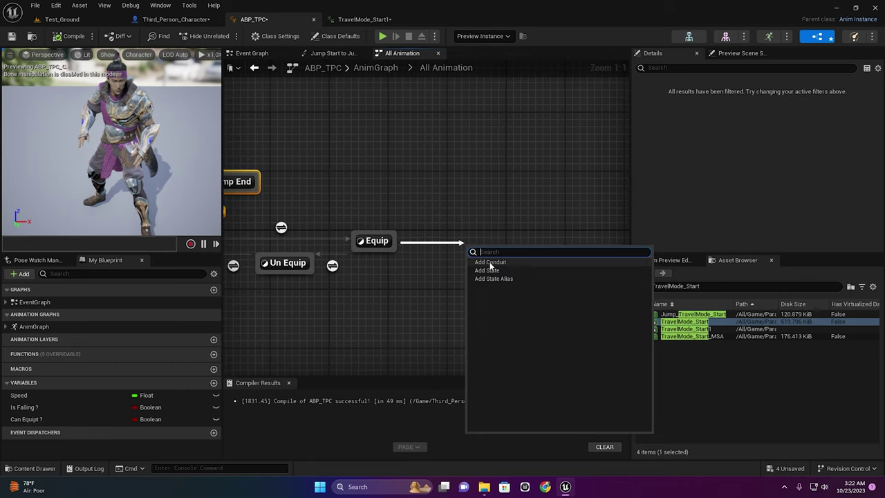
{"action": "left_click", "coordinate": [500, 270]}
{"action": "type", "text": "Idle/Run"}
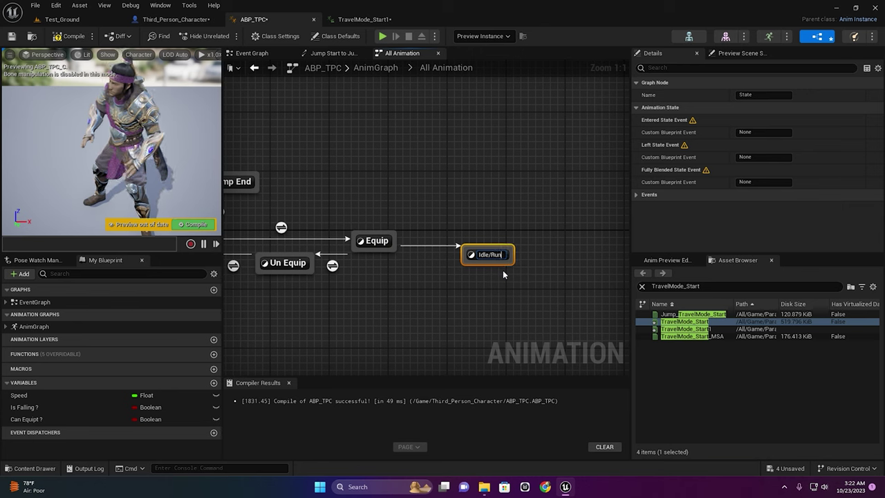
{"action": "left_click", "coordinate": [525, 203]}
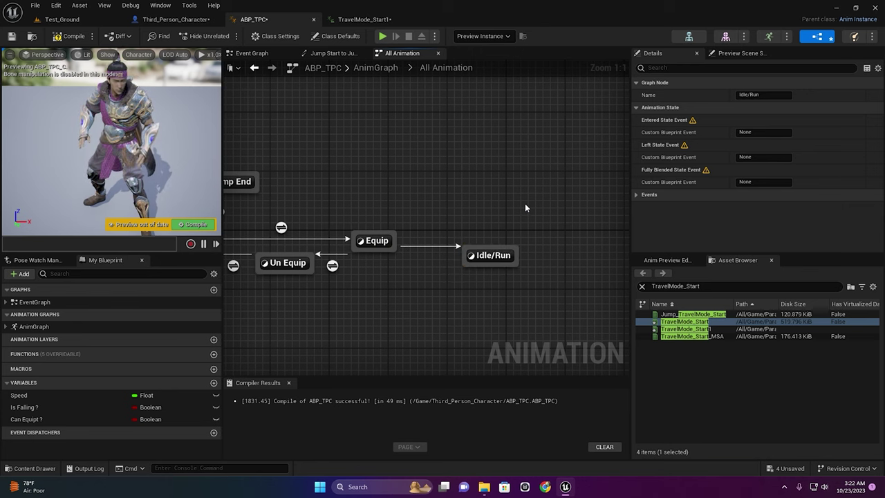
{"action": "mouse_move", "coordinate": [475, 260]}
{"action": "left_mouse_down"}
{"action": "mouse_move", "coordinate": [485, 246]}
{"action": "mouse_move", "coordinate": [476, 246]}
{"action": "left_mouse_up"}
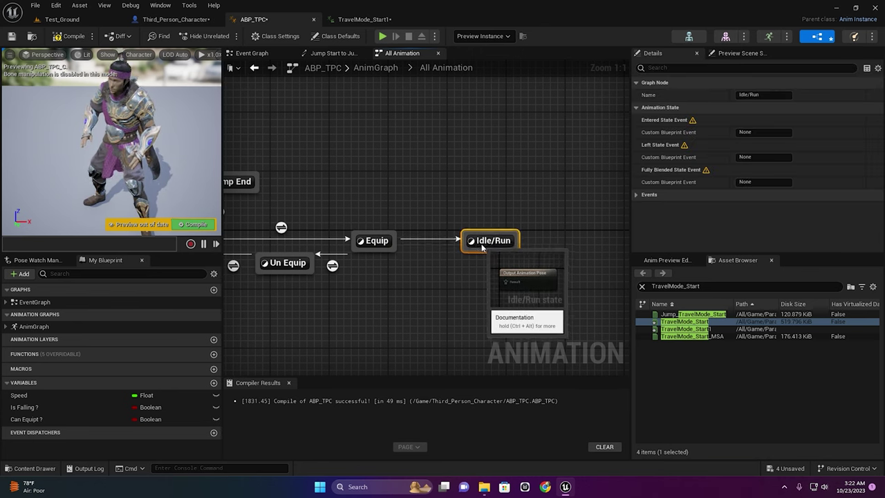
Open the Content Drawer and navigate to the Content > Third_Person_Character folder.
{"action": "left_click", "coordinate": [474, 273]}
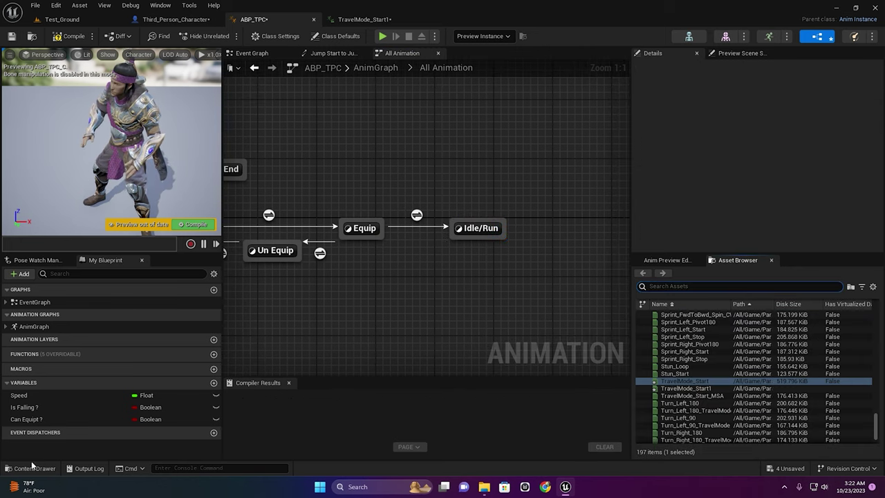
{"action": "left_click", "coordinate": [25, 468]}
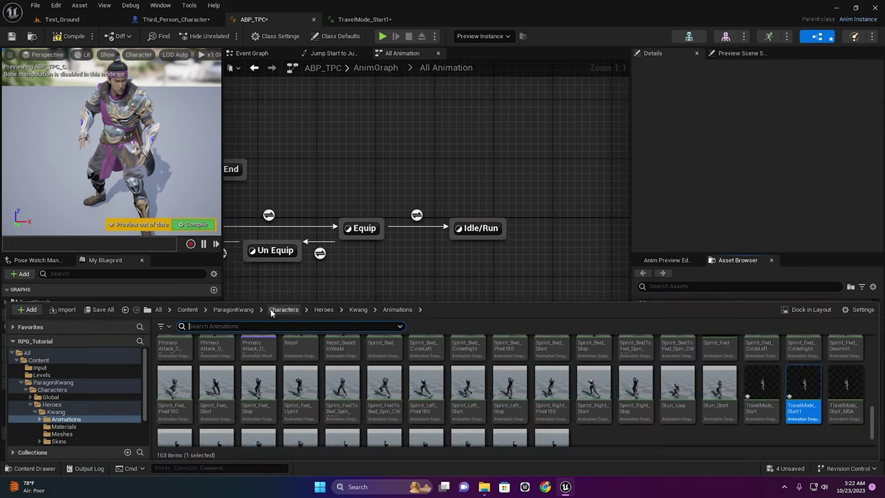
{"action": "left_click", "coordinate": [293, 309]}
{"action": "left_click", "coordinate": [189, 310]}
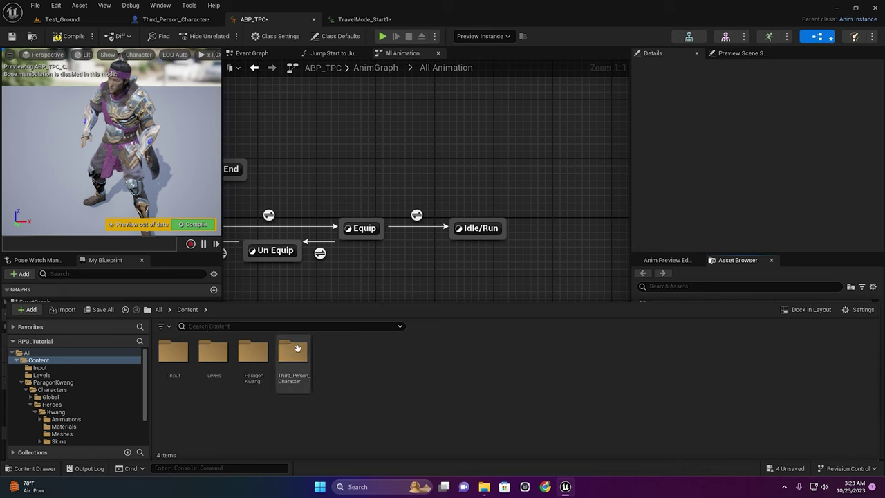
{"action": "left_click", "coordinate": [158, 309]}
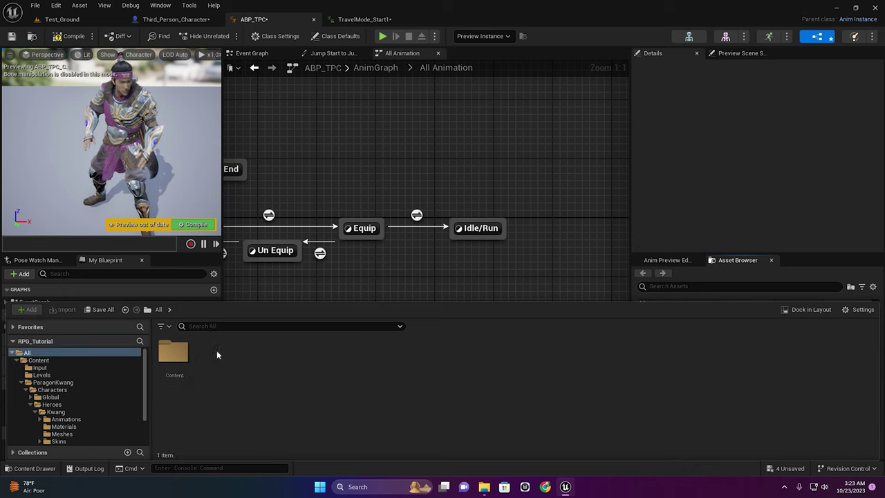
{"action": "double_click", "coordinate": [173, 350]}
{"action": "left_click", "coordinate": [297, 353]}
{"action": "double_click", "coordinate": [300, 353]}
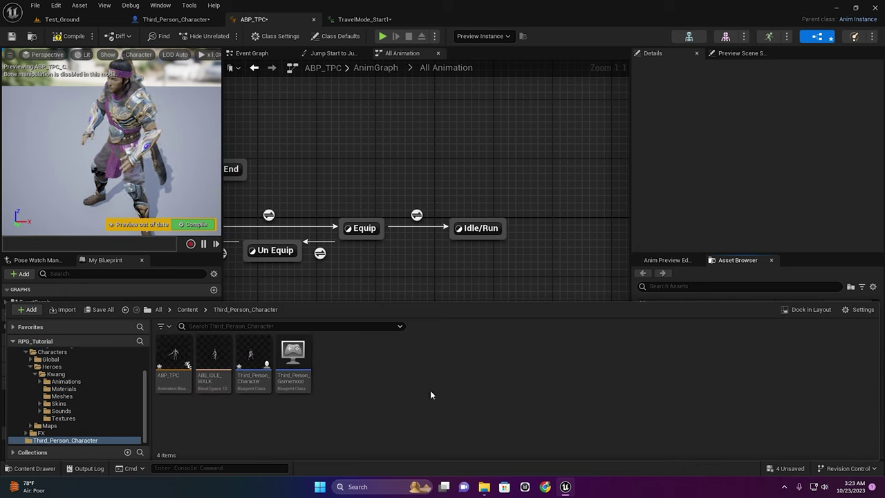
Create a Kwang_Skeleton Blend Space named ABS_Equip and open it in the editor.
{"action": "right_click", "coordinate": [340, 401]}
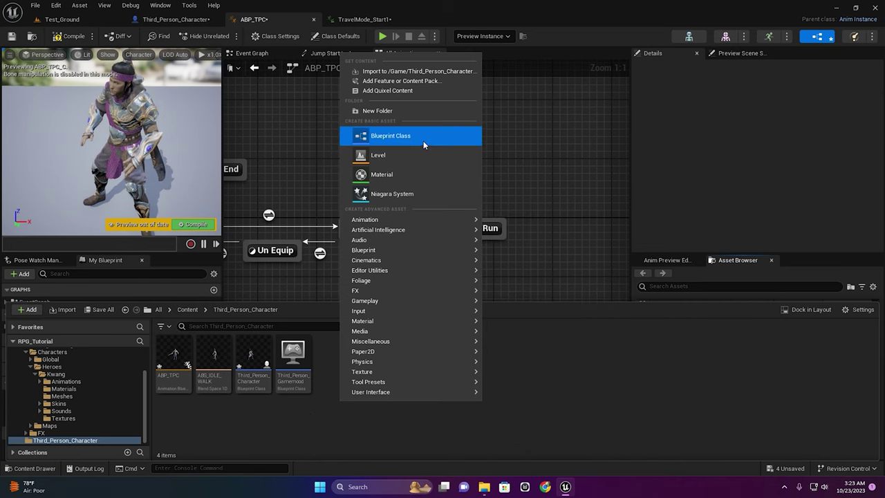
{"action": "mouse_move", "coordinate": [394, 221]}
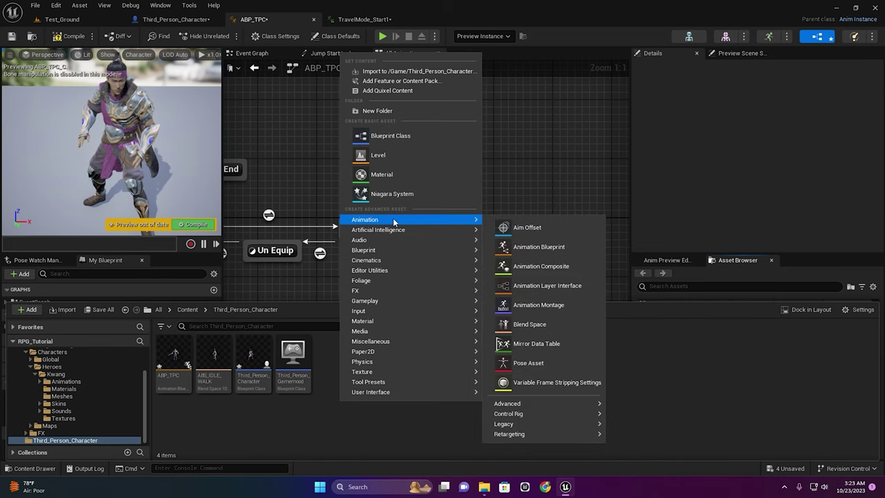
{"action": "left_click", "coordinate": [559, 328]}
{"action": "left_click", "coordinate": [406, 142]}
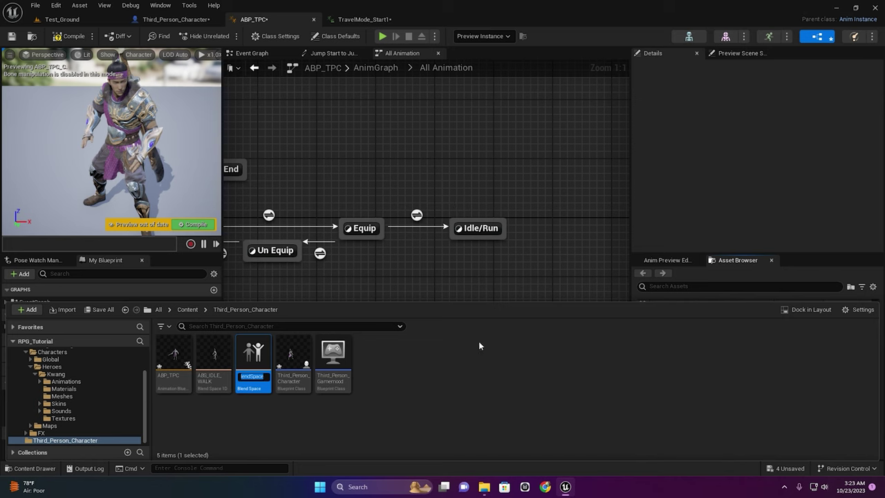
{"action": "type", "text": "ABS"}
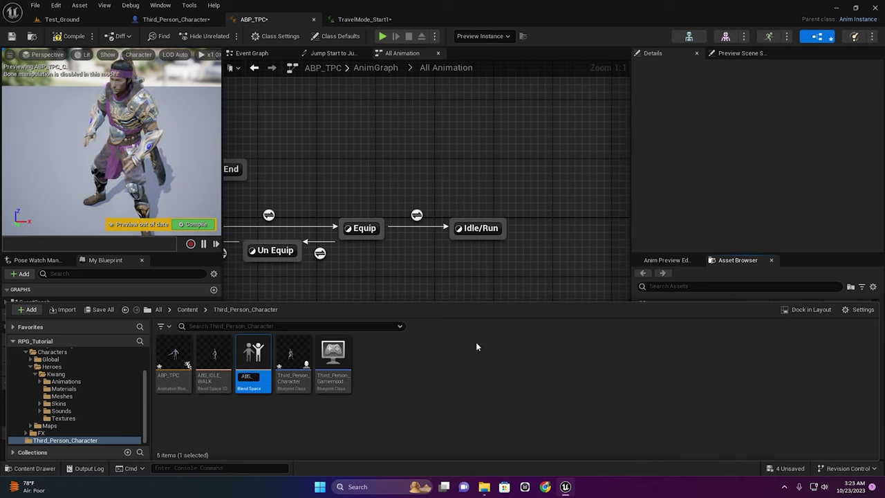
{"action": "type", "text": "_Equip"}
{"action": "key", "text": "Return"}
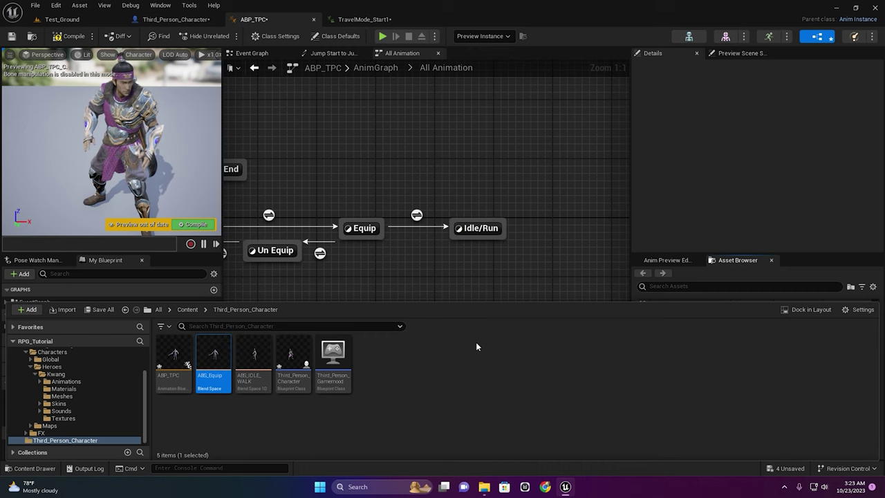
{"action": "left_click", "coordinate": [286, 361]}
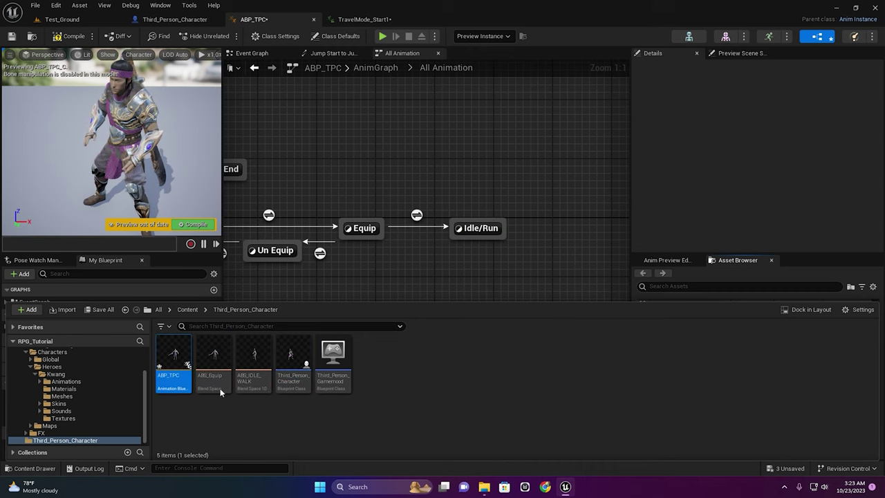
{"action": "double_click", "coordinate": [213, 356]}
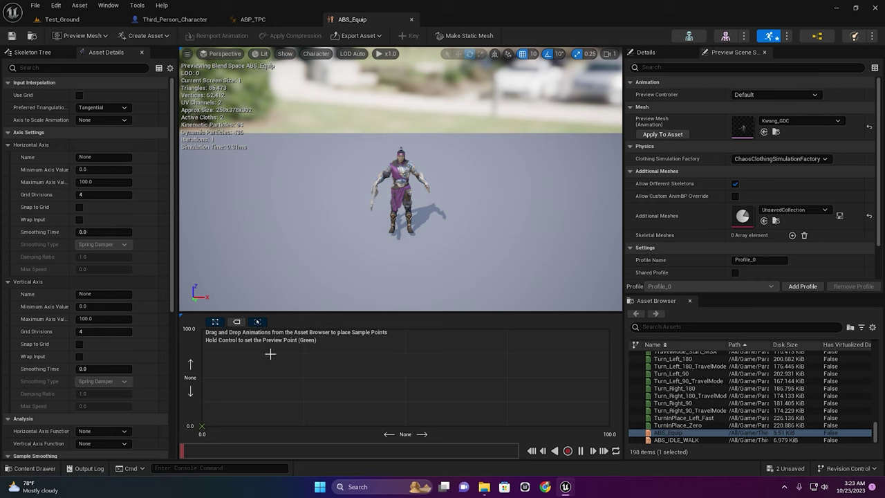
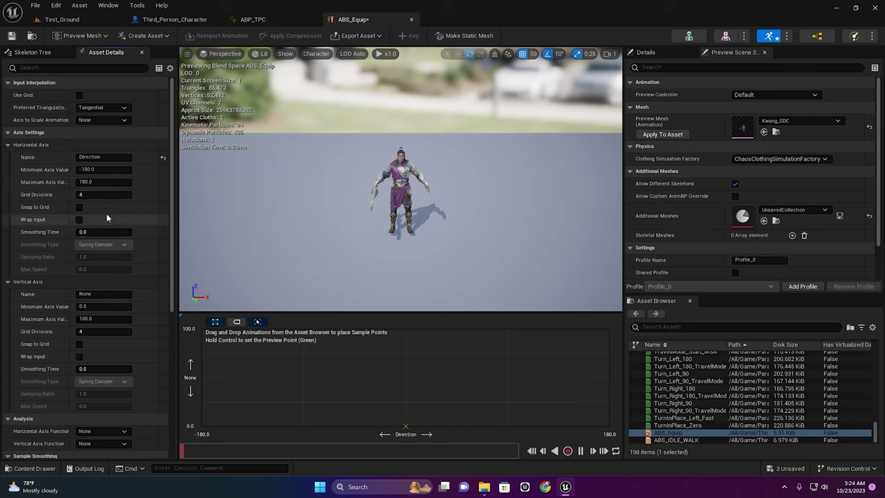
Name the blend space's vertical axis Speed and confirm its maximum value of 600.
{"action": "key", "text": "ctrl+z"}
{"action": "key", "text": "ctrl+y"}
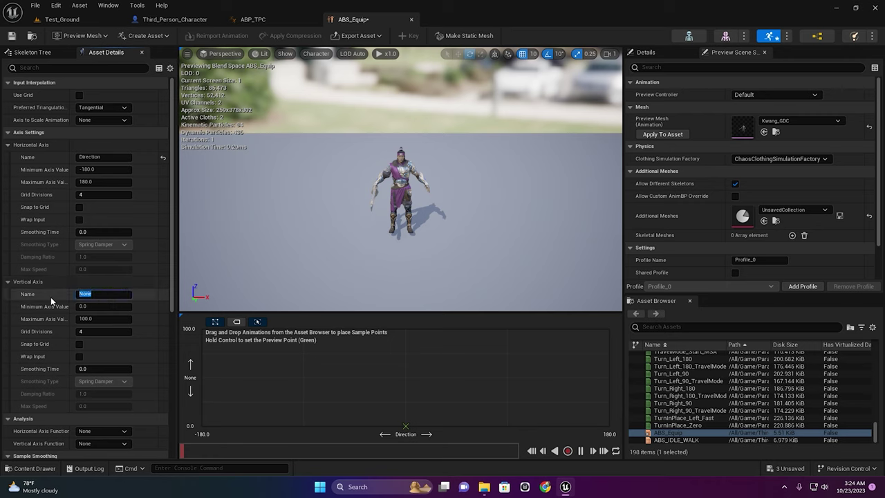
{"action": "type", "text": "Speed"}
{"action": "left_click", "coordinate": [106, 319]}
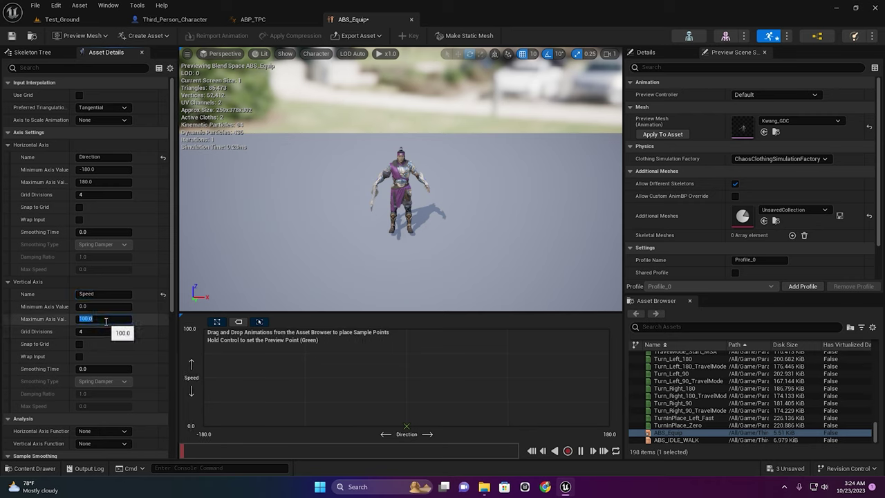
{"action": "type", "text": "600"}
{"action": "key", "text": "Return"}
{"action": "type", "text": "idle"}
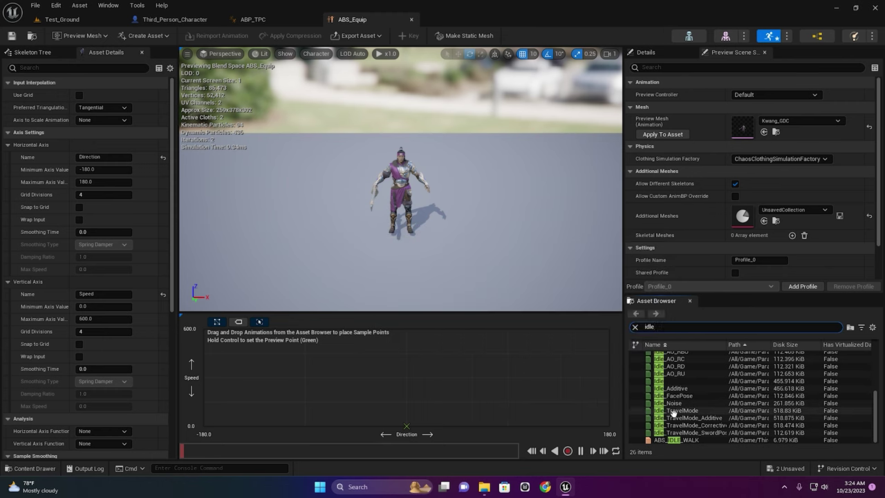
Enable Snap to Grid on both axes and place Idle samples along Speed 0 at several Directions.
{"action": "scroll", "coordinate": [663, 414], "scroll_direction": "up", "scroll_amount": 2}
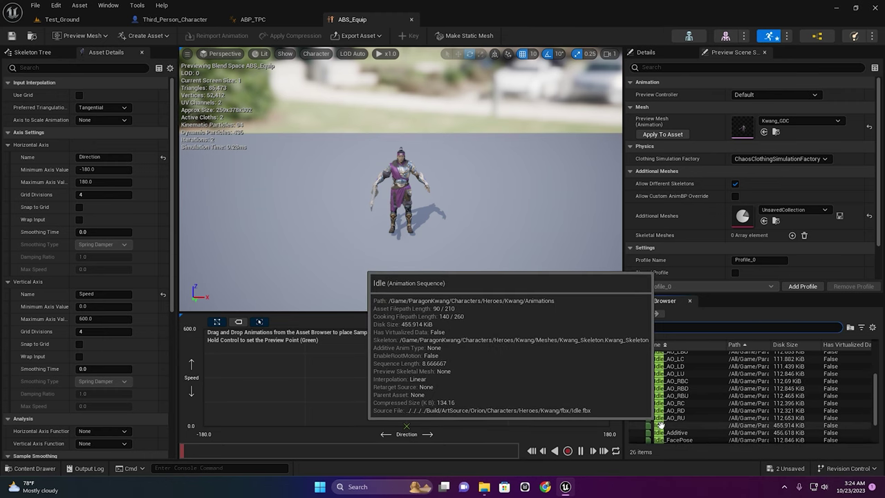
{"action": "mouse_move", "coordinate": [661, 424]}
{"action": "left_mouse_down"}
{"action": "mouse_move", "coordinate": [403, 435]}
{"action": "mouse_move", "coordinate": [406, 427]}
{"action": "left_mouse_up"}
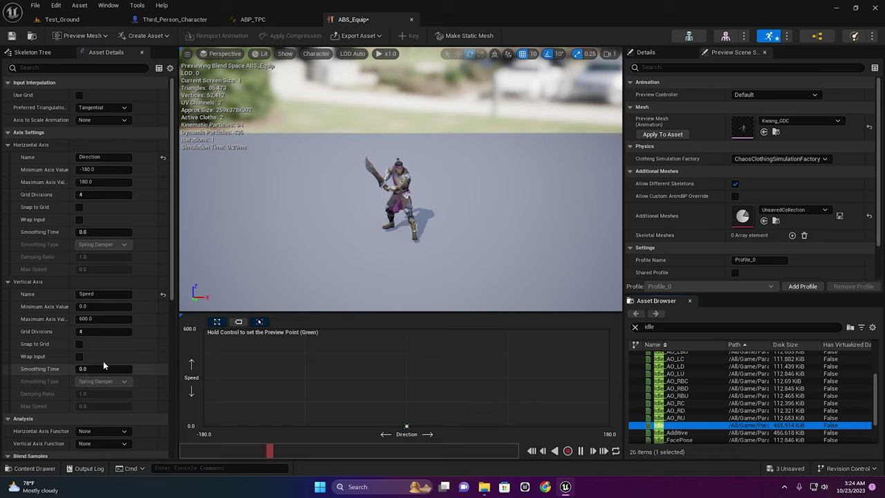
{"action": "left_click", "coordinate": [78, 344]}
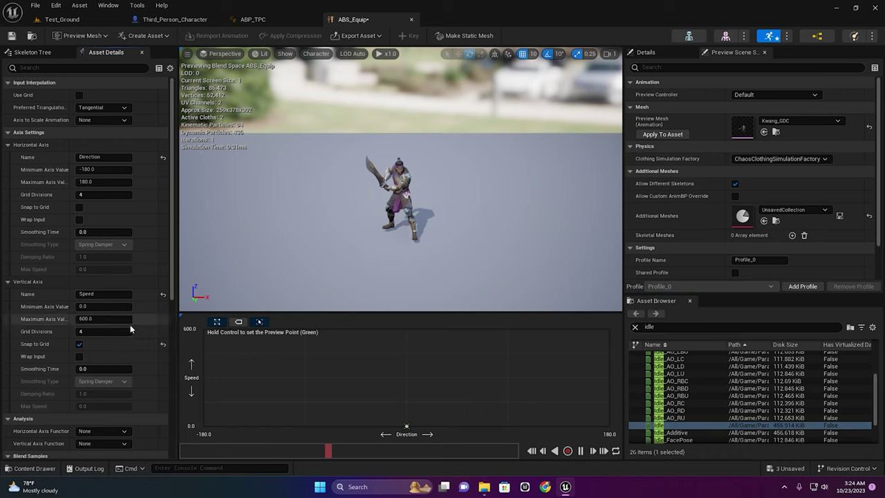
{"action": "left_click", "coordinate": [78, 206]}
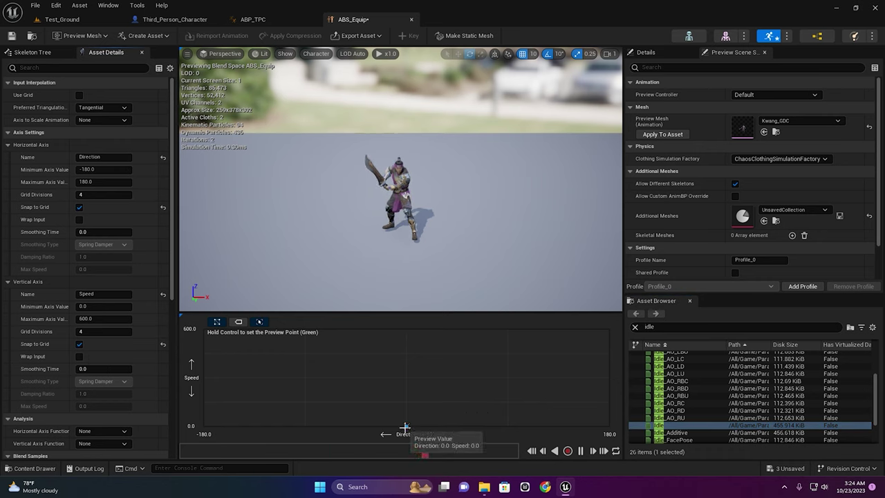
{"action": "mouse_move", "coordinate": [659, 425]}
{"action": "left_mouse_down"}
{"action": "mouse_move", "coordinate": [262, 429]}
{"action": "mouse_move", "coordinate": [322, 429]}
{"action": "left_mouse_up"}
{"action": "left_click_drag", "start_coordinate": [683, 425], "coordinate": [204, 426]}
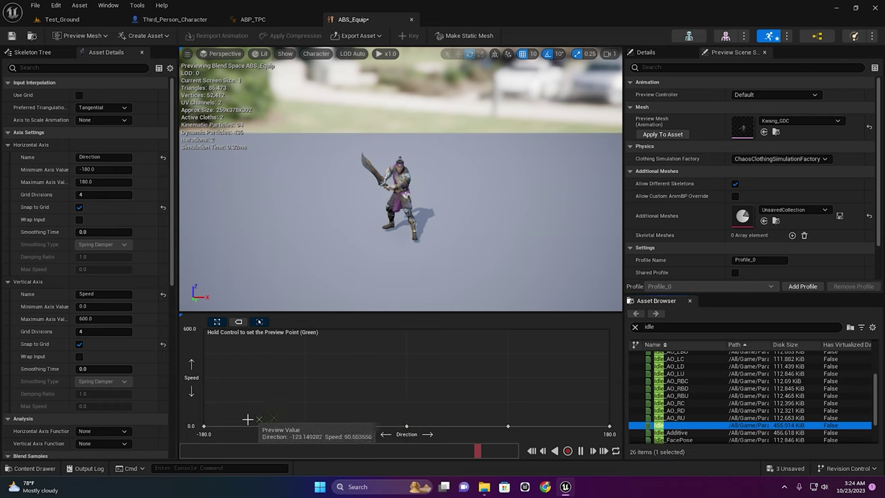
{"action": "key", "text": "ctrl"}
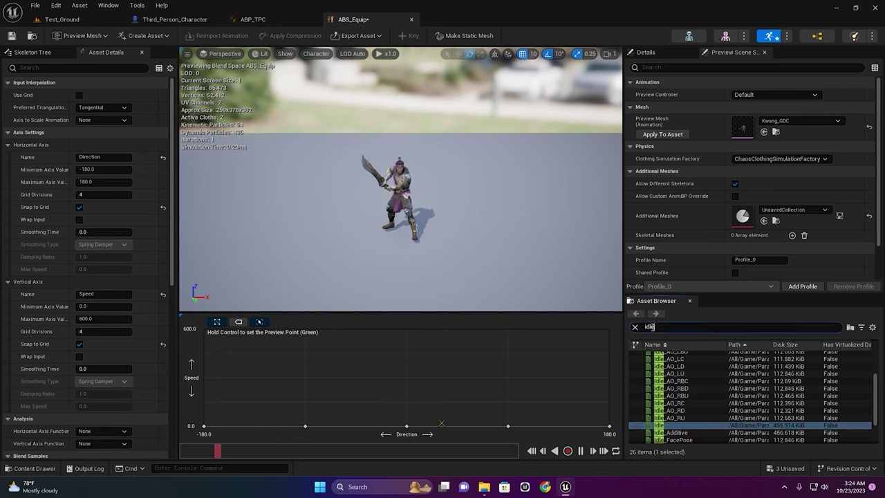
Filter the Asset Browser to 'jog' and place Jog_Fwd at Direction 0, Speed 600.
{"action": "type", "text": "sp"}
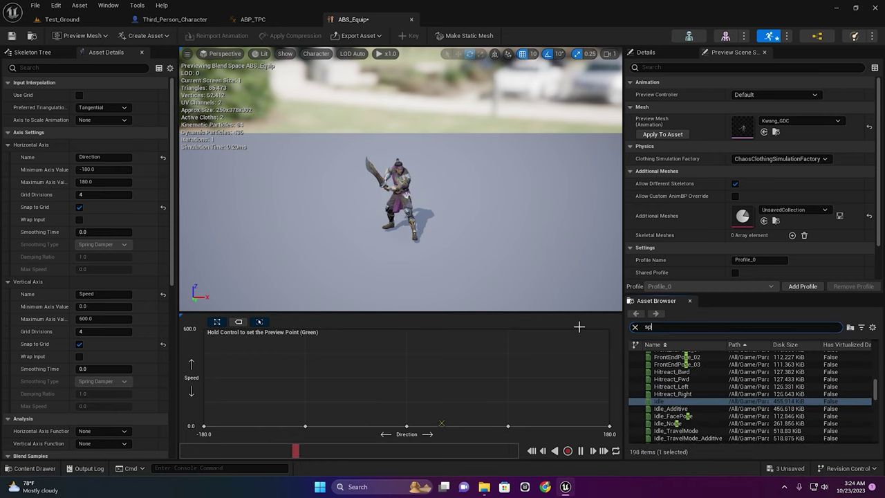
{"action": "type", "text": "rim"}
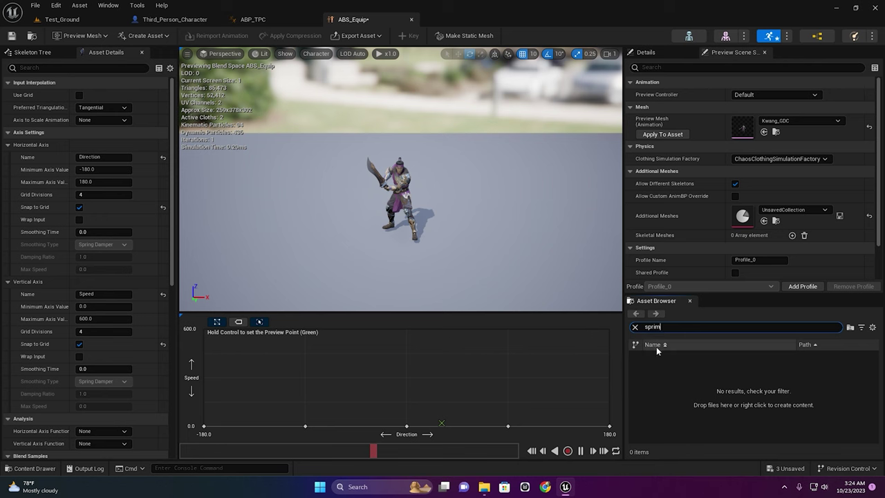
{"action": "type", "text": "int"}
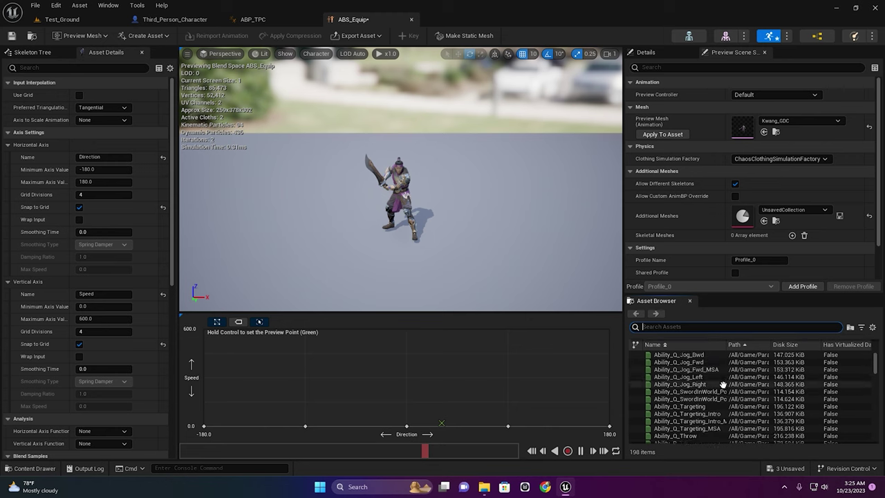
{"action": "scroll", "coordinate": [717, 382], "scroll_direction": "down", "scroll_amount": 10}
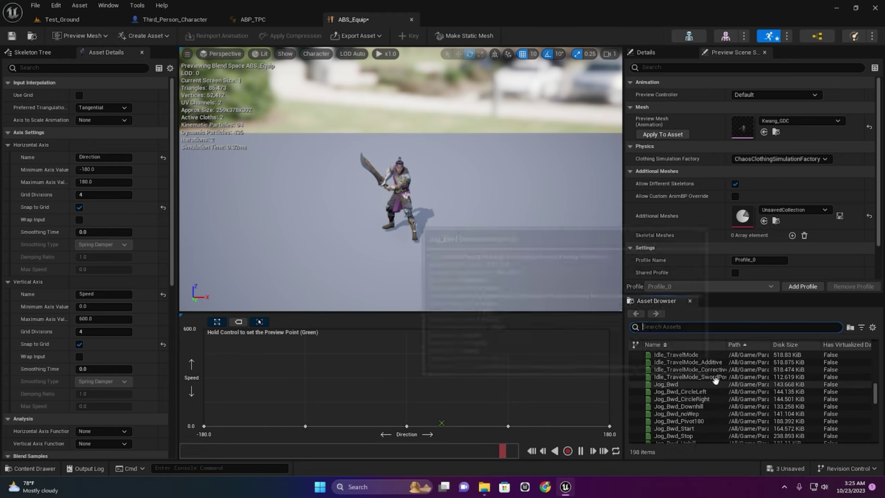
{"action": "type", "text": "ju"}
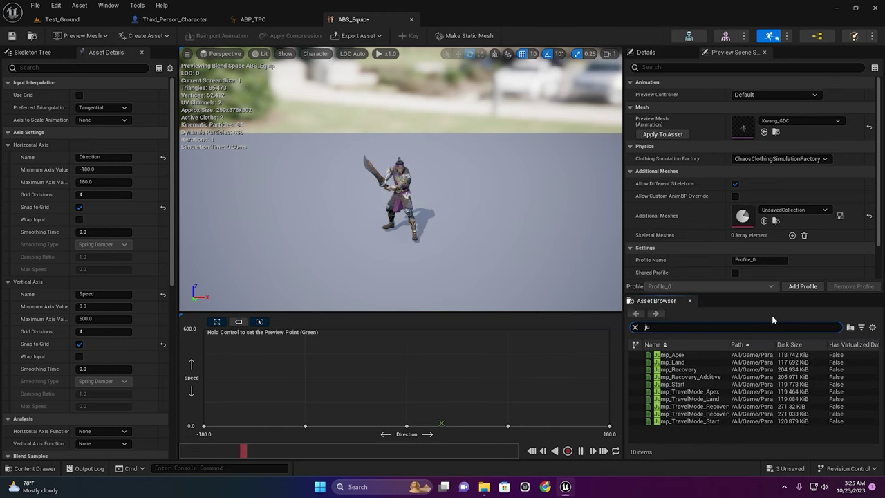
{"action": "type", "text": "g"}
{"action": "key", "text": "BackSpace"}
{"action": "type", "text": "og"}
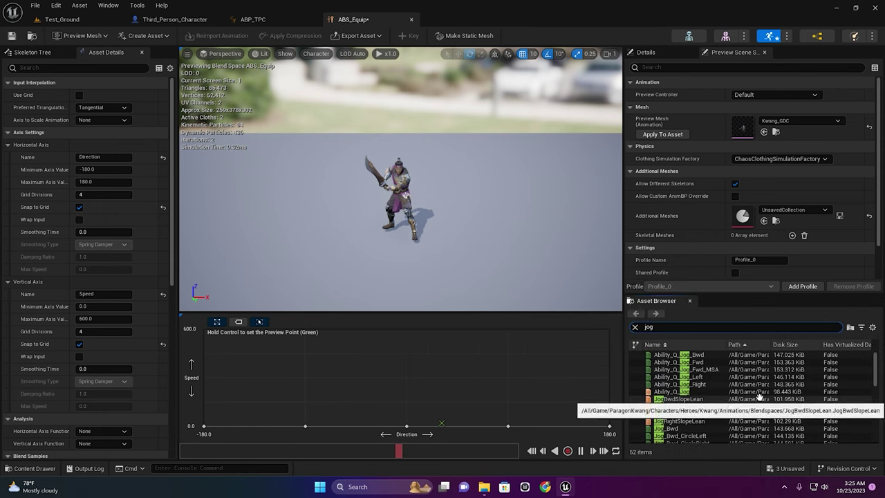
{"action": "scroll", "coordinate": [696, 379], "scroll_direction": "down", "scroll_amount": 3}
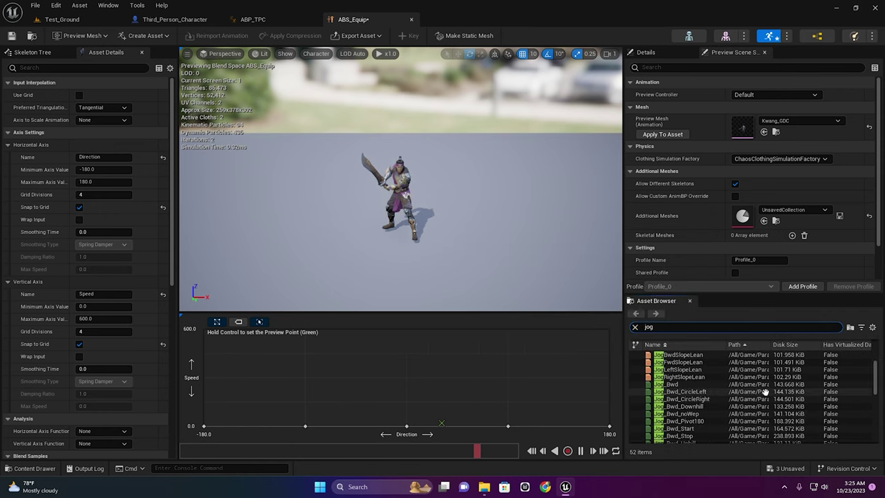
{"action": "scroll", "coordinate": [684, 384], "scroll_direction": "down", "scroll_amount": 1}
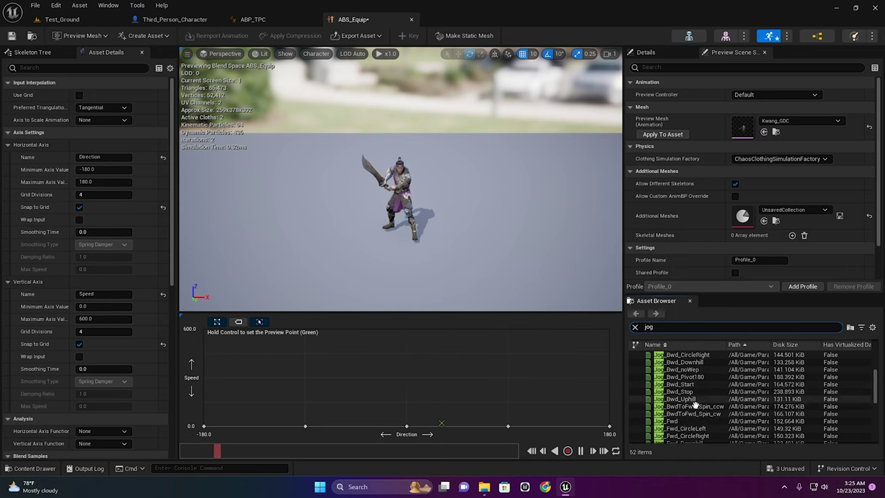
{"action": "mouse_move", "coordinate": [669, 420]}
{"action": "left_mouse_down"}
{"action": "mouse_move", "coordinate": [429, 403]}
{"action": "mouse_move", "coordinate": [427, 334]}
{"action": "left_mouse_up"}
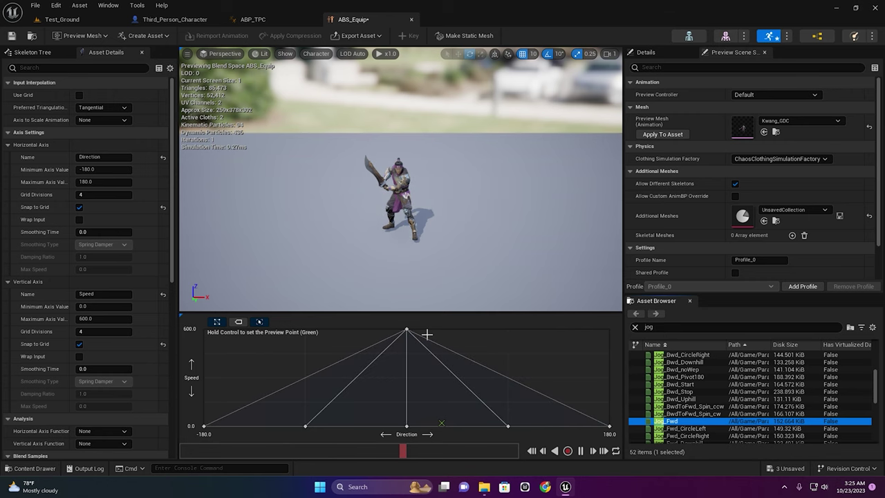
{"action": "key", "text": "ctrl"}
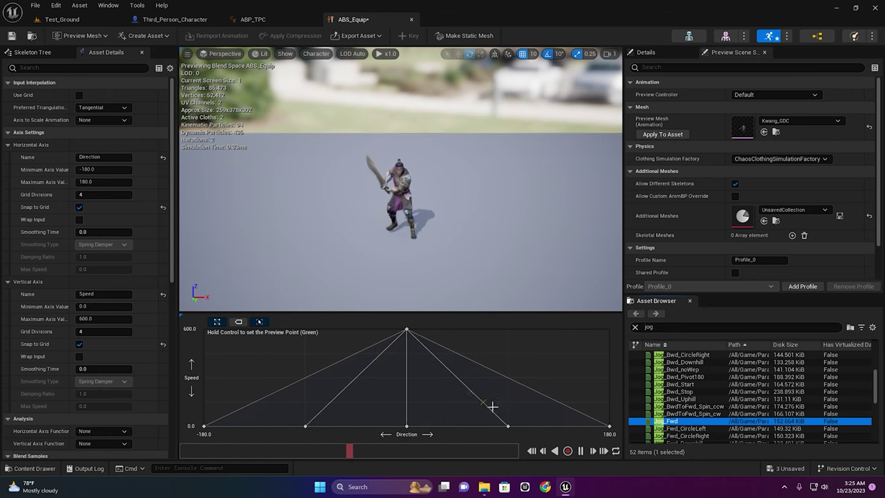
Add another jog sample and Jog_Bwd at Direction 180 on the Speed 600 row, then preview.
{"action": "scroll", "coordinate": [728, 398], "scroll_direction": "up", "scroll_amount": 2}
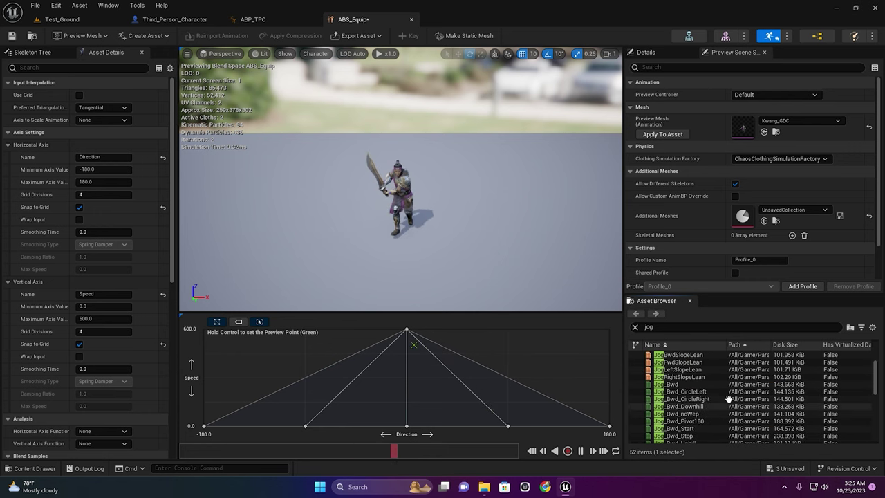
{"action": "scroll", "coordinate": [728, 399], "scroll_direction": "up", "scroll_amount": 1}
{"action": "mouse_move", "coordinate": [727, 399]}
{"action": "left_mouse_down"}
{"action": "mouse_move", "coordinate": [233, 343]}
{"action": "mouse_move", "coordinate": [223, 328]}
{"action": "left_mouse_up"}
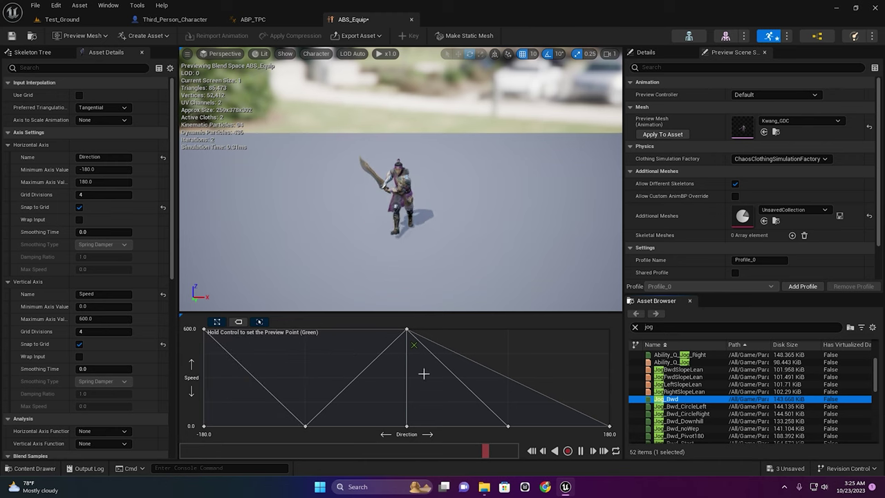
{"action": "left_click_drag", "start_coordinate": [665, 401], "coordinate": [609, 329]}
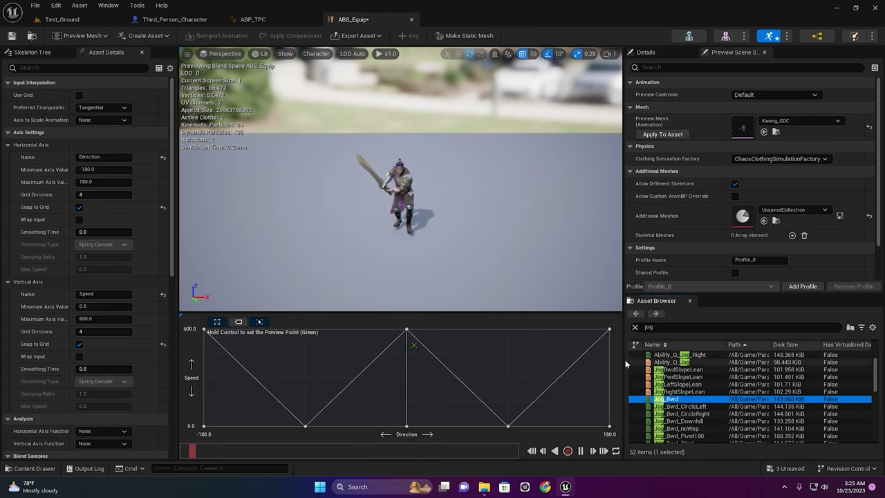
{"action": "key", "text": "ctrl"}
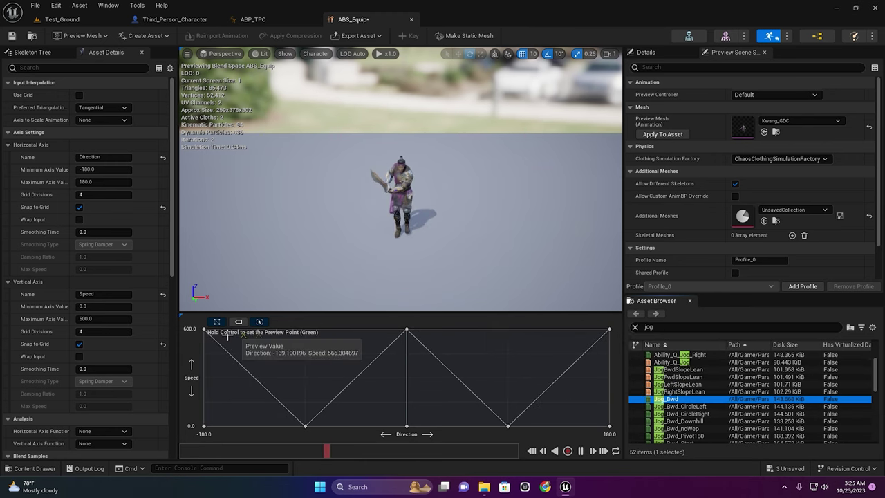
{"action": "key", "text": "ctrl"}
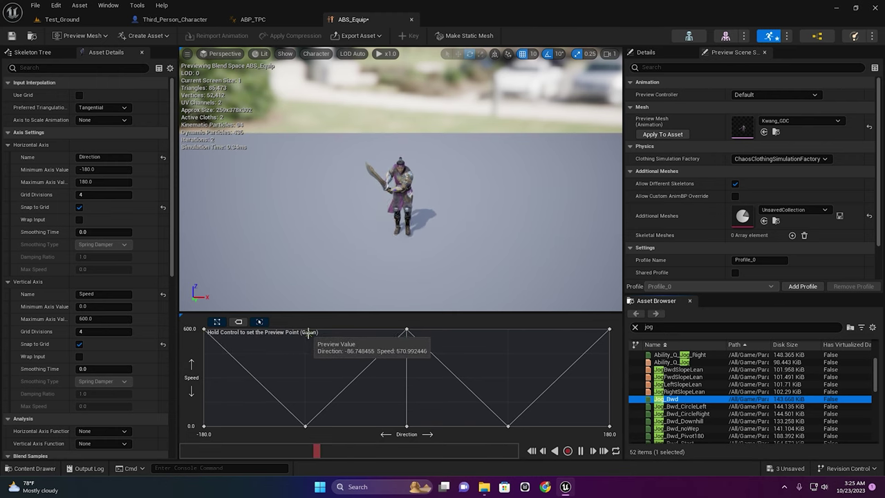
Fill the remaining Speed 600 slots with Jog_Left and Jog_Right and preview the top row.
{"action": "scroll", "coordinate": [703, 415], "scroll_direction": "down", "scroll_amount": 2}
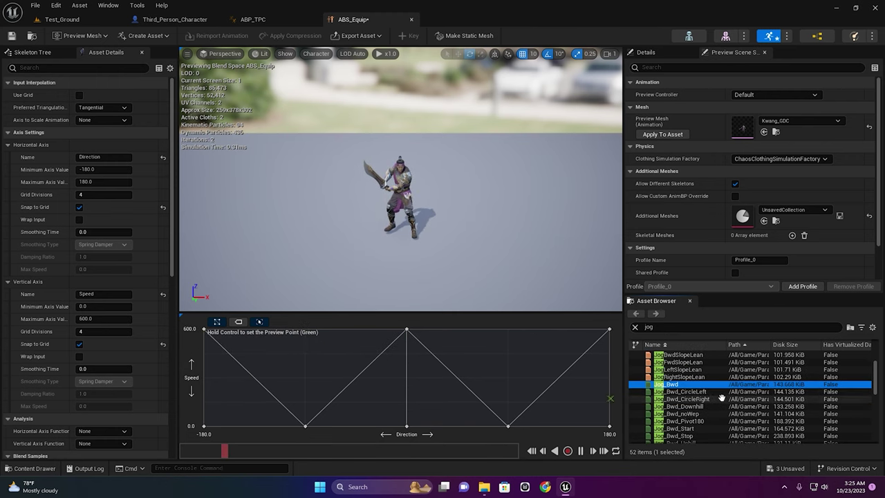
{"action": "scroll", "coordinate": [702, 420], "scroll_direction": "down", "scroll_amount": 2}
{"action": "scroll", "coordinate": [711, 400], "scroll_direction": "down", "scroll_amount": 3}
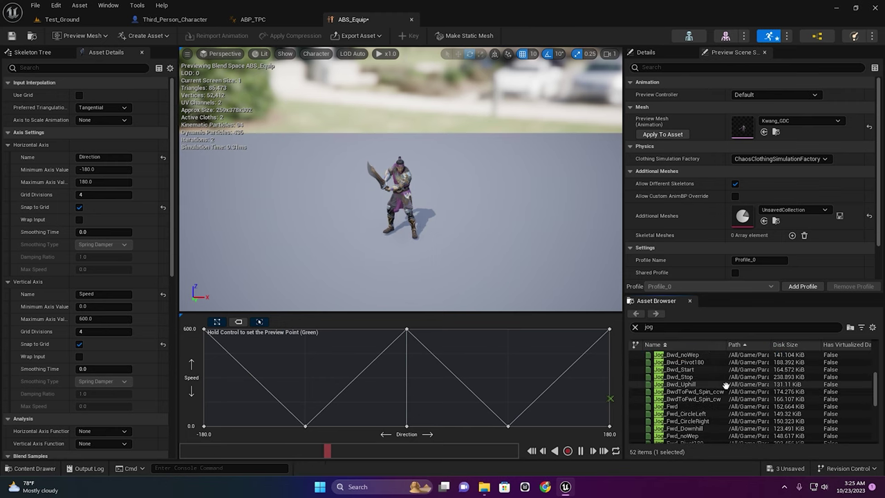
{"action": "scroll", "coordinate": [723, 375], "scroll_direction": "down", "scroll_amount": 1}
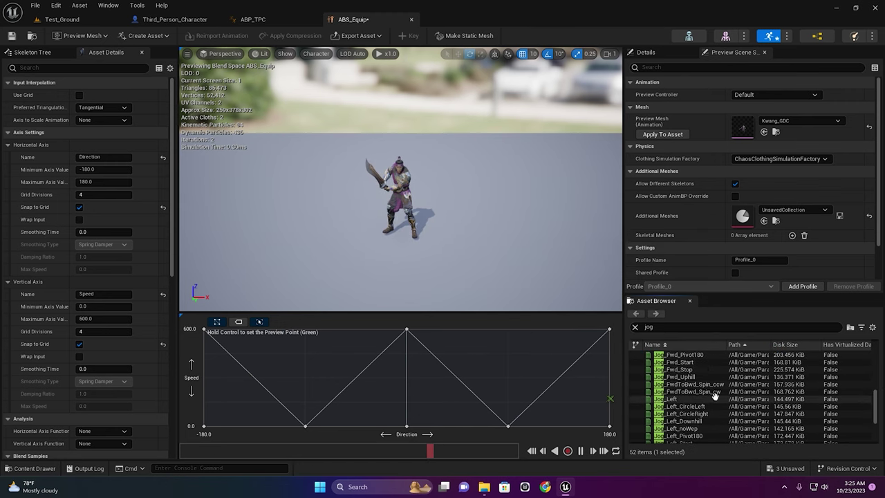
{"action": "left_click_drag", "start_coordinate": [684, 399], "coordinate": [333, 335]}
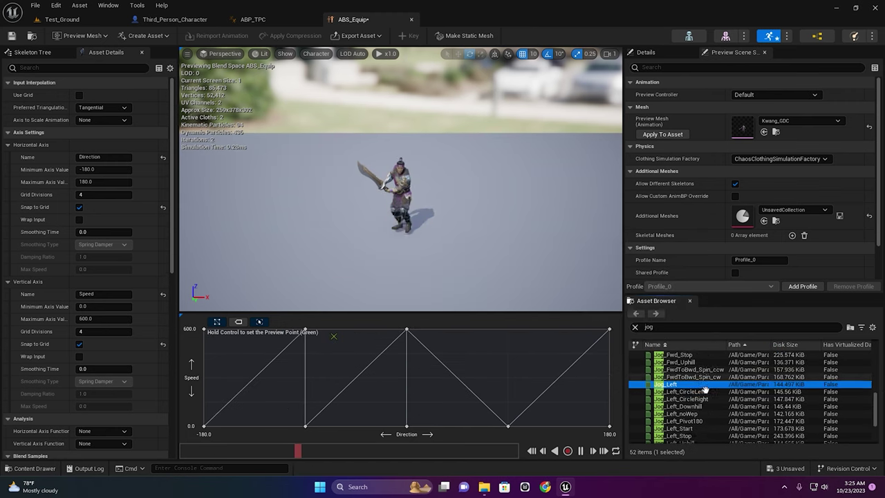
{"action": "scroll", "coordinate": [719, 387], "scroll_direction": "down", "scroll_amount": 2}
{"action": "mouse_move", "coordinate": [671, 421]}
{"action": "left_mouse_down"}
{"action": "mouse_move", "coordinate": [535, 346]}
{"action": "mouse_move", "coordinate": [532, 336]}
{"action": "left_mouse_up"}
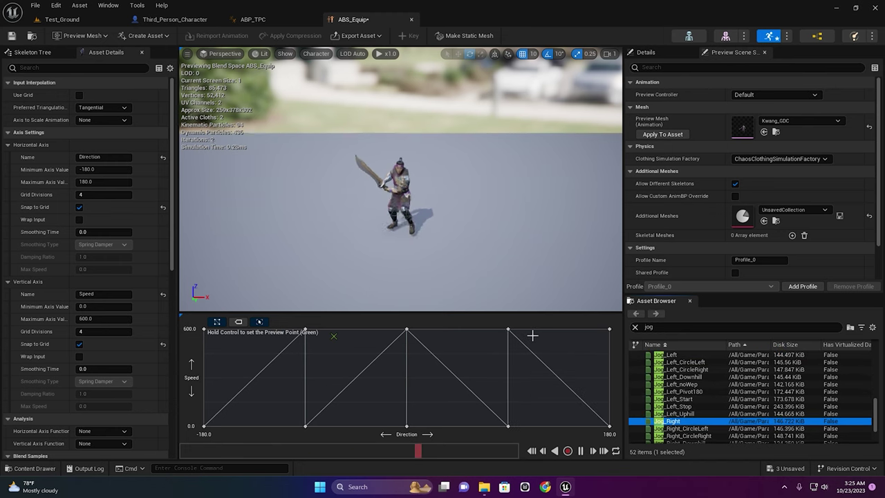
{"action": "key", "text": "ctrl"}
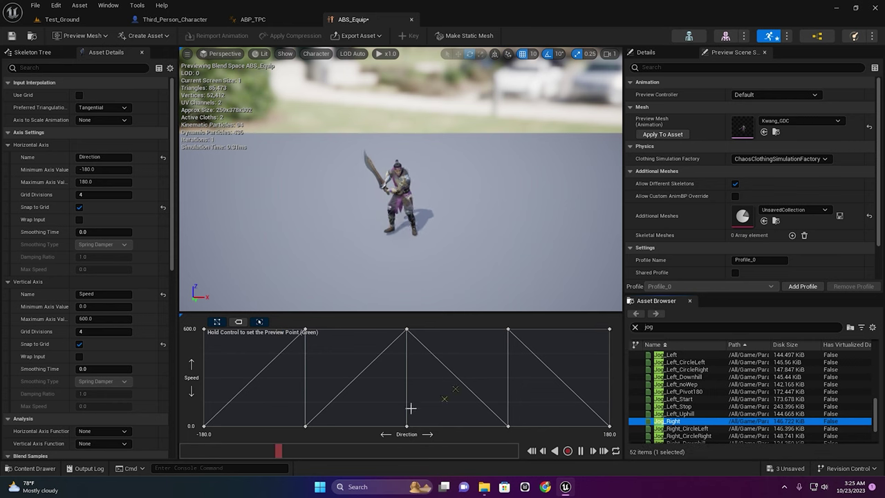
In ABP_TPC's Idle/Run state, feed an ABS_Equip player into the output pose and compile.
{"action": "left_click", "coordinate": [271, 21]}
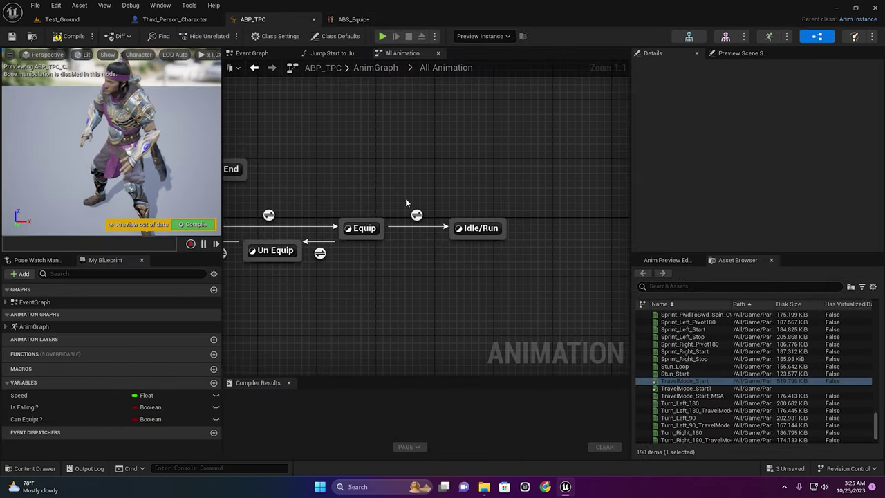
{"action": "double_click", "coordinate": [481, 233]}
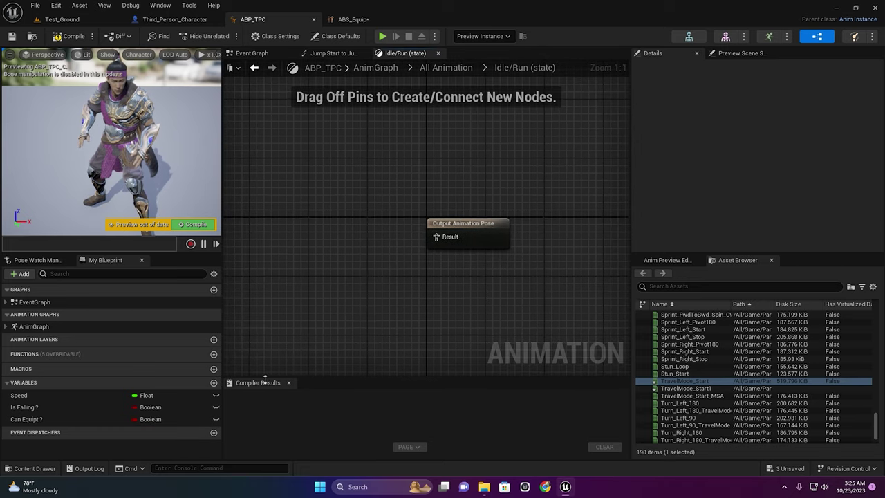
{"action": "left_click", "coordinate": [35, 468]}
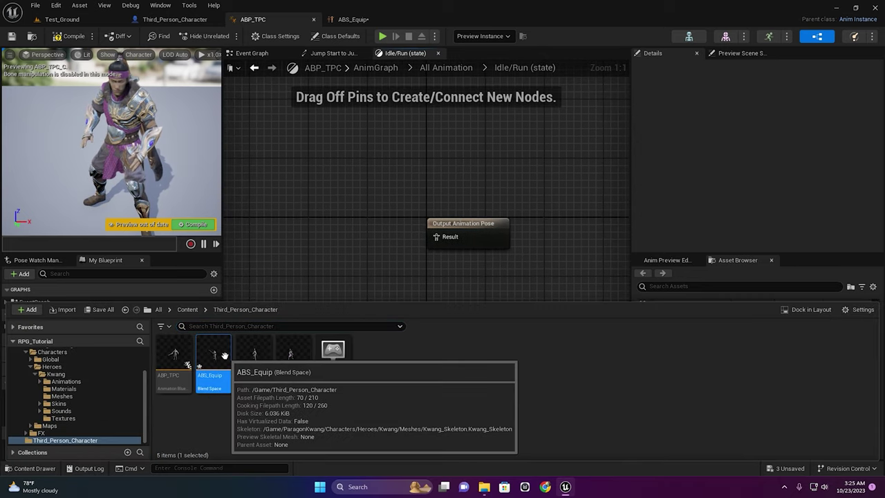
{"action": "left_click_drag", "start_coordinate": [213, 356], "coordinate": [446, 236]}
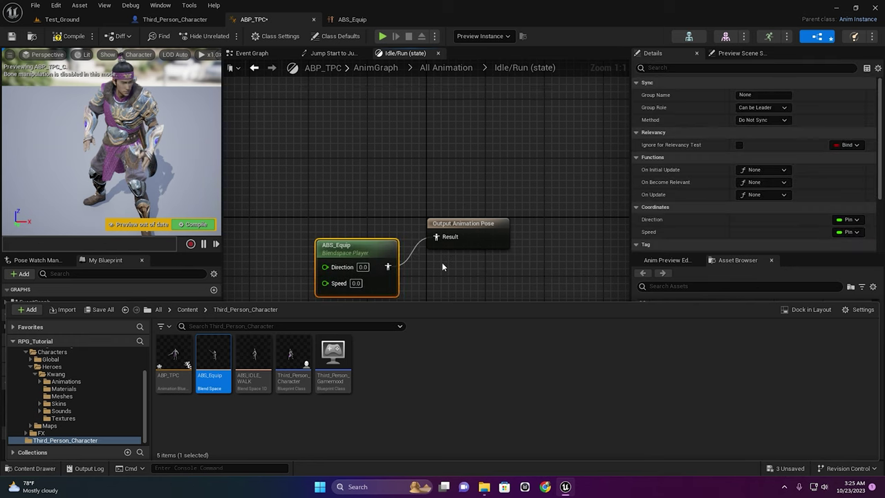
{"action": "mouse_move", "coordinate": [379, 258]}
{"action": "left_mouse_down"}
{"action": "mouse_move", "coordinate": [380, 221]}
{"action": "mouse_move", "coordinate": [369, 226]}
{"action": "left_mouse_up"}
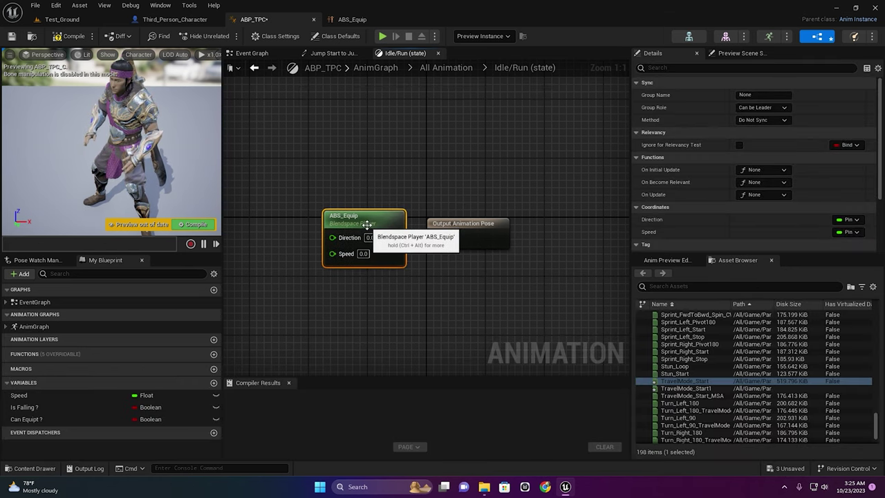
{"action": "right_click", "coordinate": [332, 237]}
{"action": "left_click", "coordinate": [289, 246]}
{"action": "left_click", "coordinate": [196, 225]}
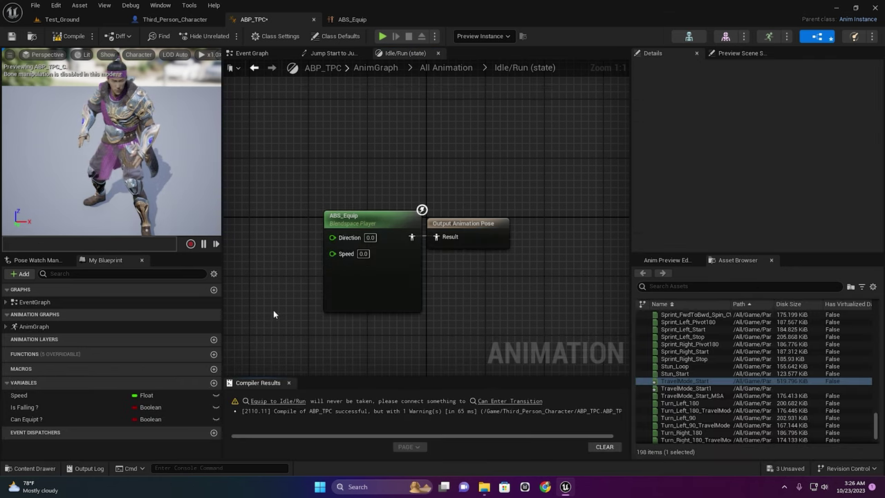
Wire Speed into ABS_Equip and promote its Direction input to a new Direction variable.
{"action": "left_click_drag", "start_coordinate": [18, 394], "coordinate": [389, 246]}
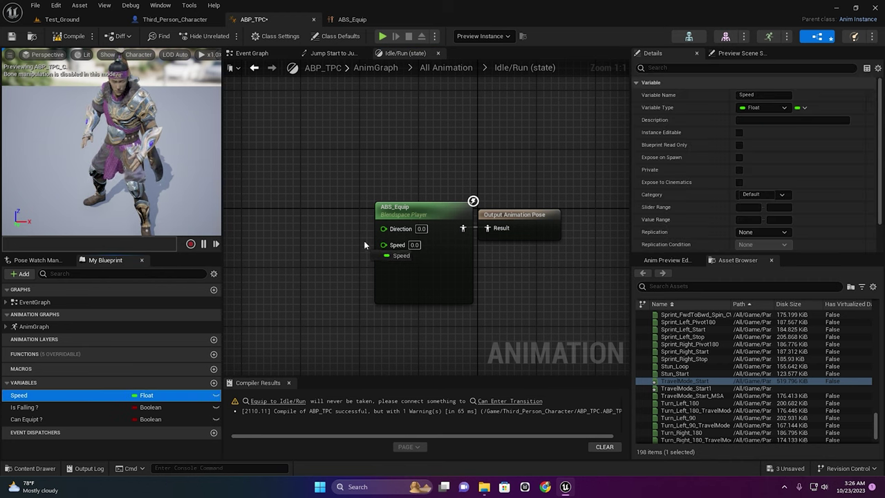
{"action": "left_click_drag", "start_coordinate": [326, 244], "coordinate": [327, 257]}
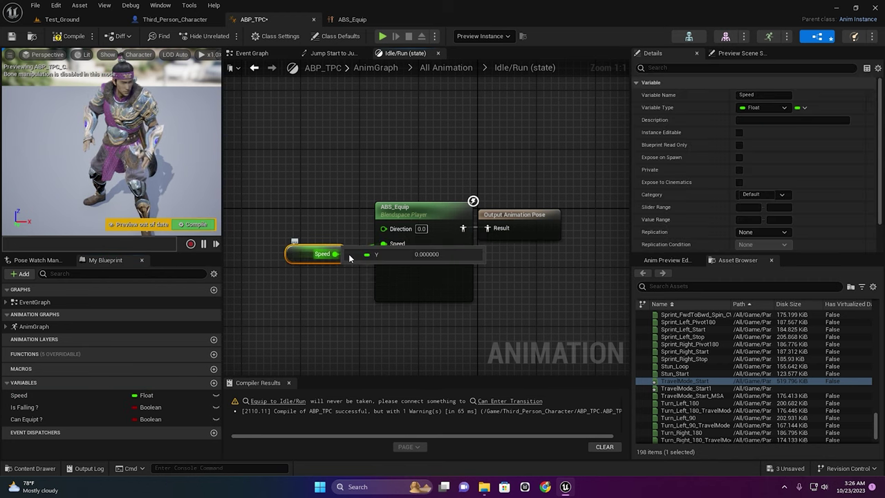
{"action": "right_click", "coordinate": [390, 239]}
{"action": "right_click", "coordinate": [389, 237]}
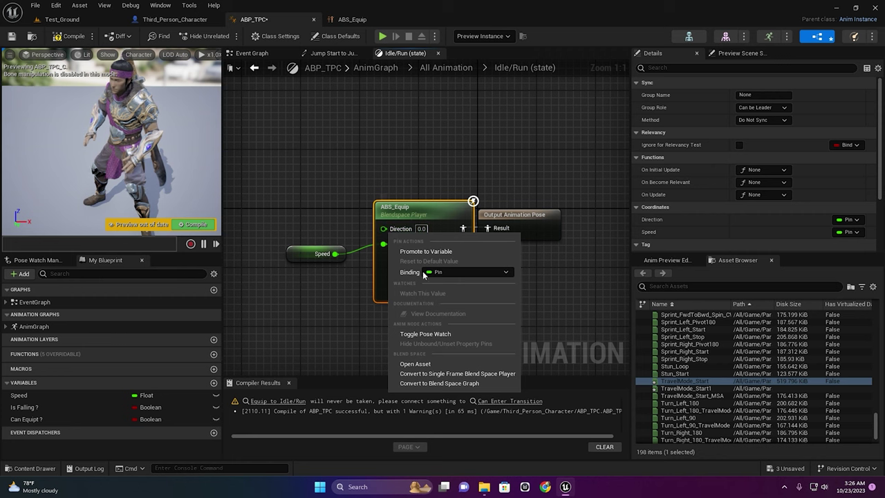
{"action": "left_click", "coordinate": [434, 251]}
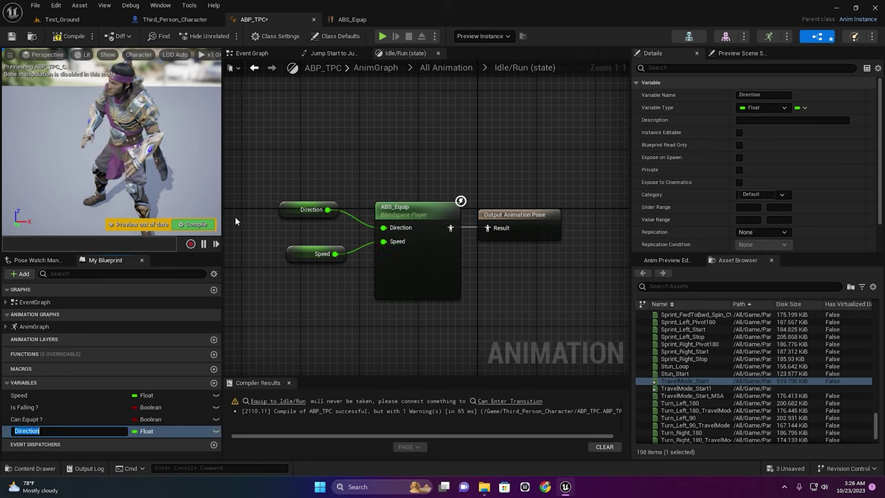
{"action": "key", "text": "Return"}
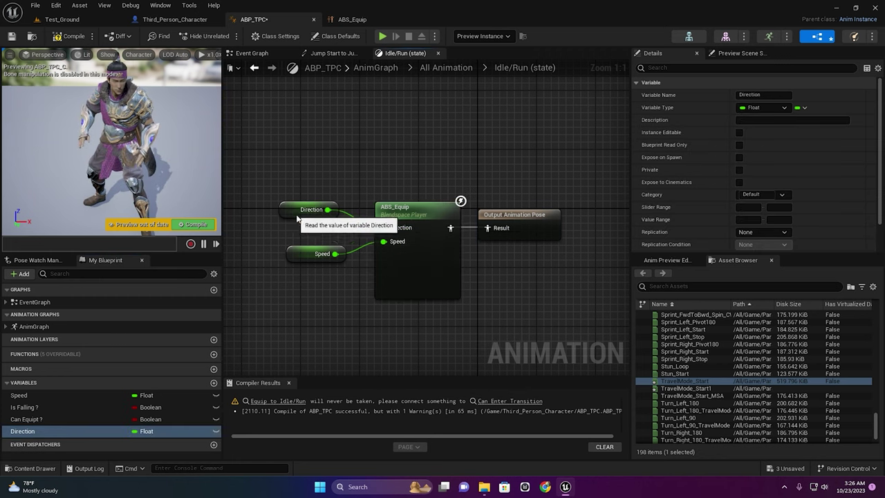
{"action": "left_click_drag", "start_coordinate": [310, 210], "coordinate": [317, 217]}
Enable Automatic Rule Based on Sequence Player on the Equip to Idle/Run transition and recompile.
{"action": "left_click", "coordinate": [287, 401]}
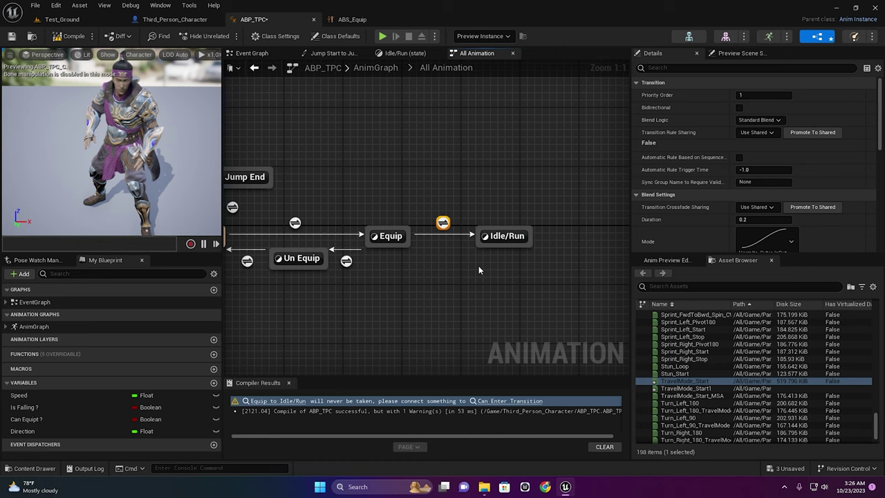
{"action": "left_click", "coordinate": [394, 238]}
{"action": "left_click", "coordinate": [443, 223]}
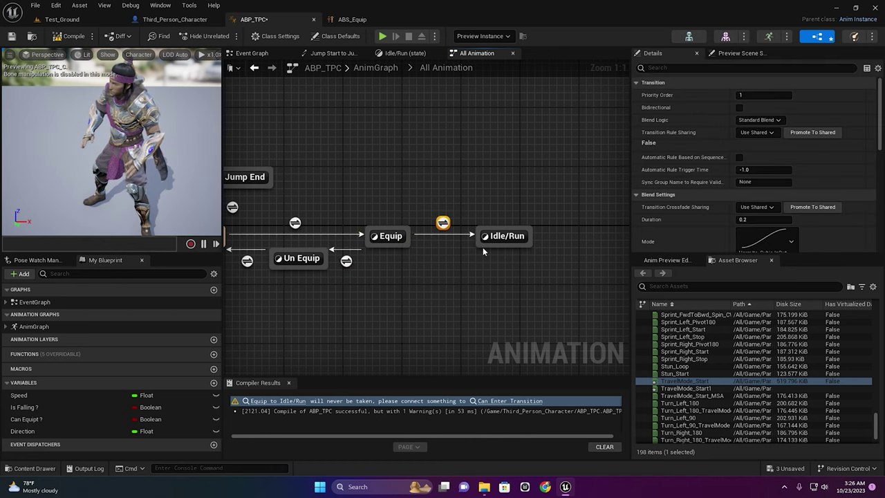
{"action": "left_click", "coordinate": [739, 157]}
{"action": "left_click", "coordinate": [189, 225]}
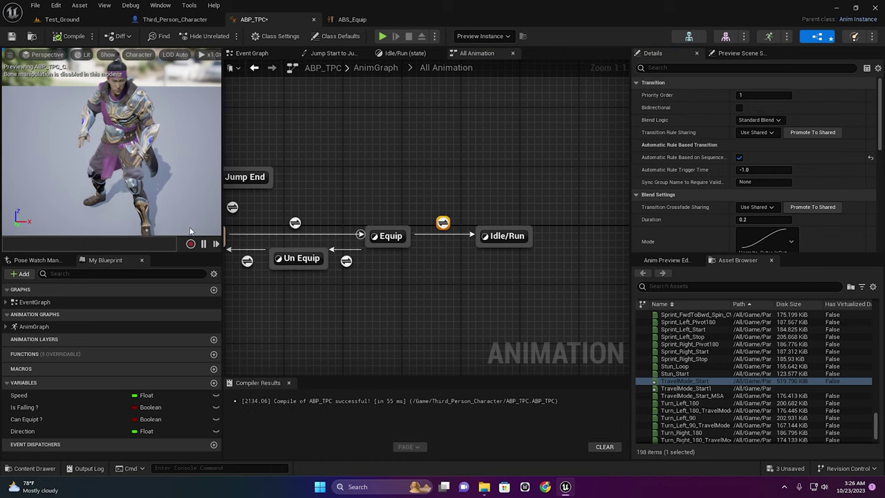
Play-test running forward with W and toggling the sword with E, then run a second brief test.
{"action": "left_click", "coordinate": [382, 36]}
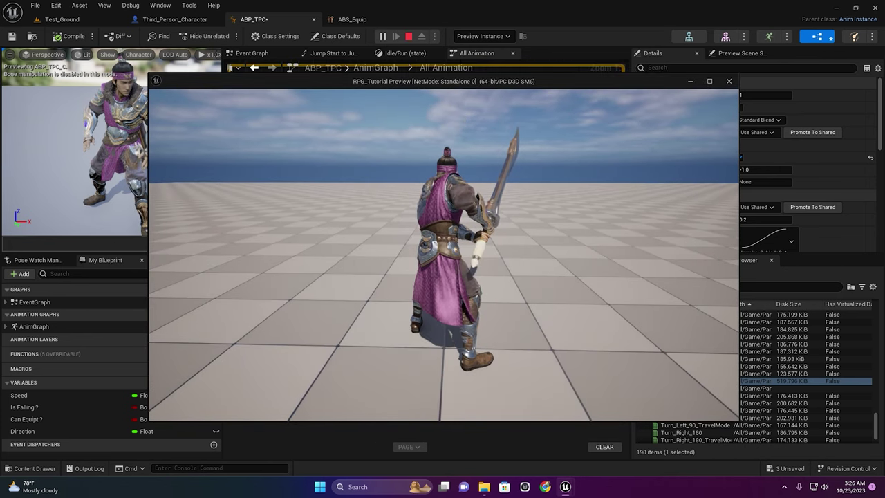
{"action": "key", "text": "w"}
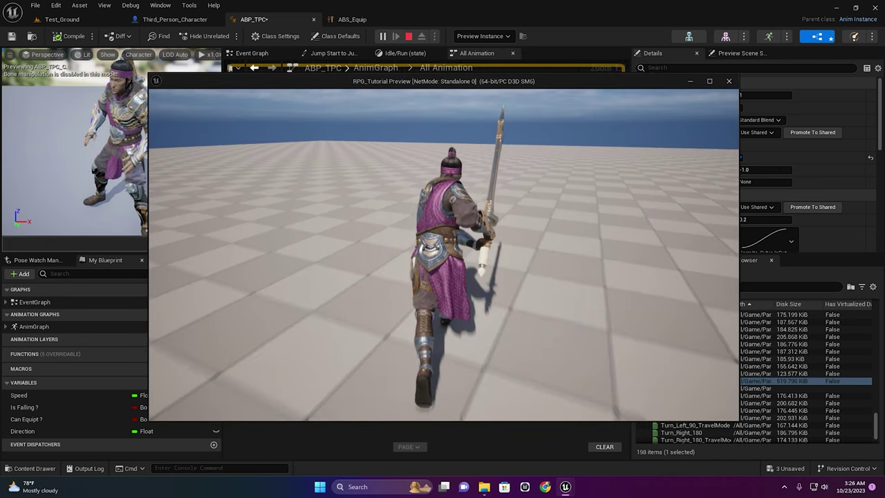
{"action": "key", "text": "e"}
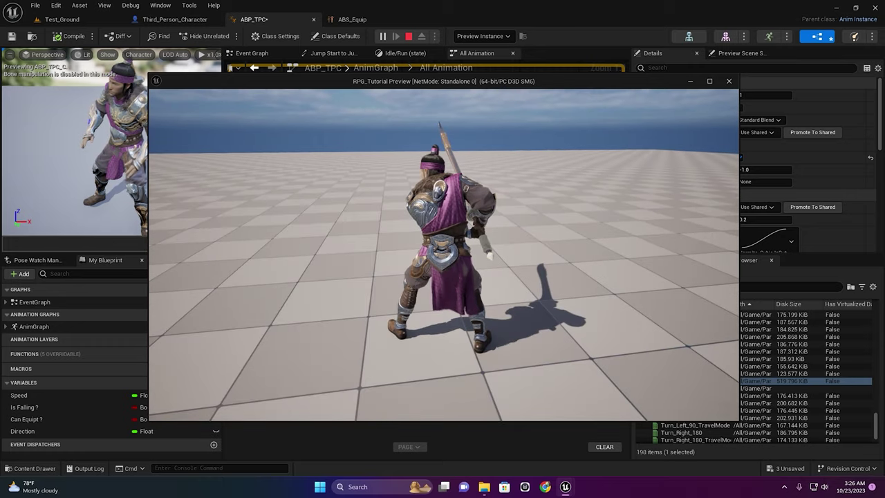
{"action": "key", "text": "e"}
{"action": "key", "text": "Escape"}
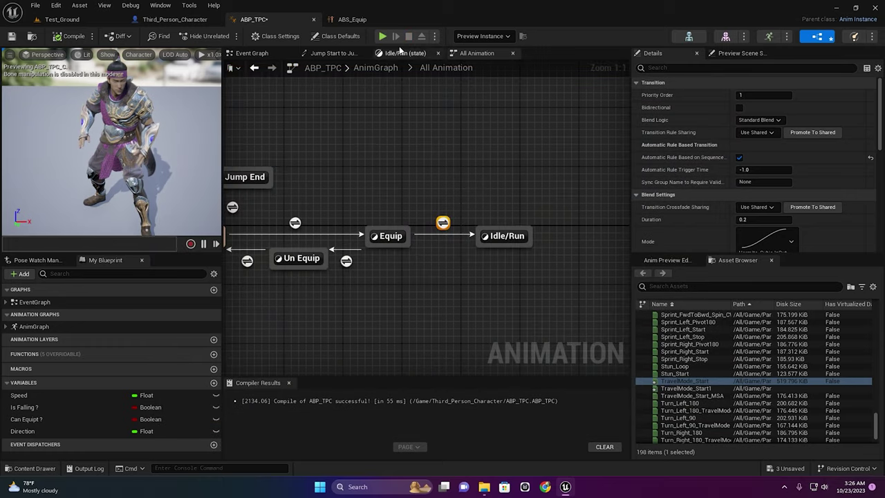
{"action": "left_click", "coordinate": [383, 36]}
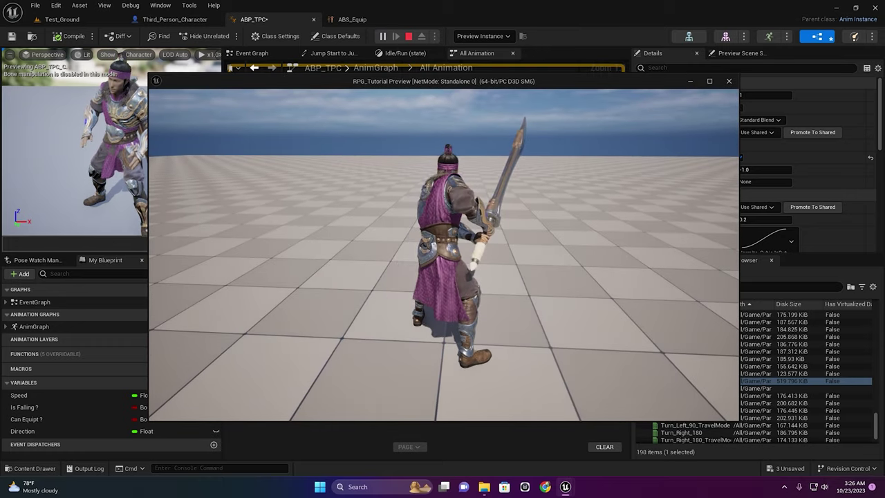
{"action": "key", "text": "Escape"}
Open the Equip to Idle/Run transition rule graph from the All Animation state machine.
{"action": "double_click", "coordinate": [442, 223]}
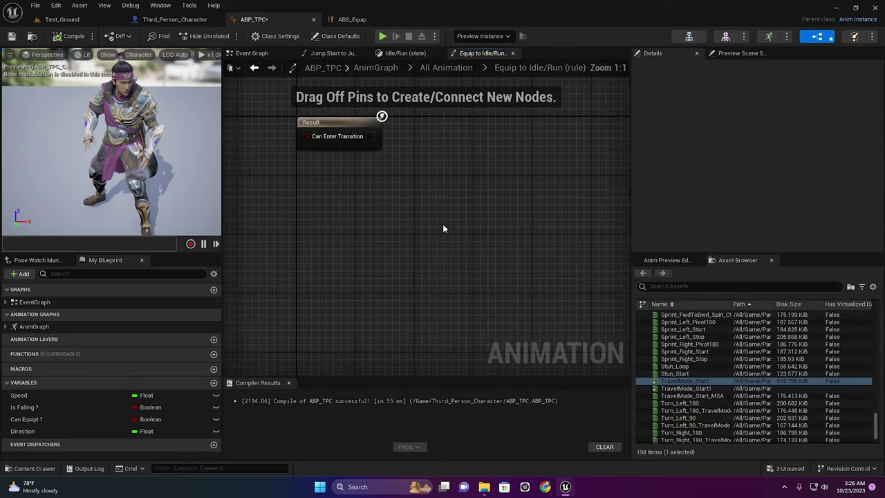
{"action": "left_click", "coordinate": [445, 67]}
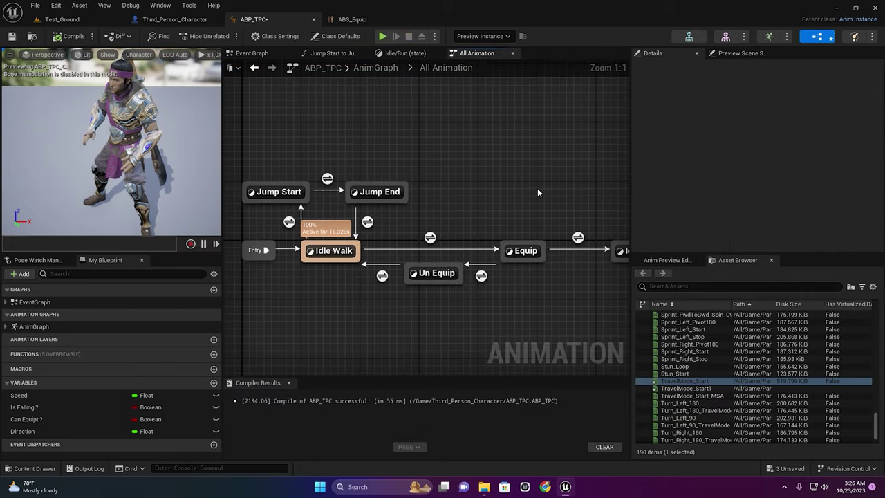
{"action": "right_click_drag", "start_coordinate": [537, 188], "coordinate": [383, 188]}
{"action": "left_click", "coordinate": [422, 237]}
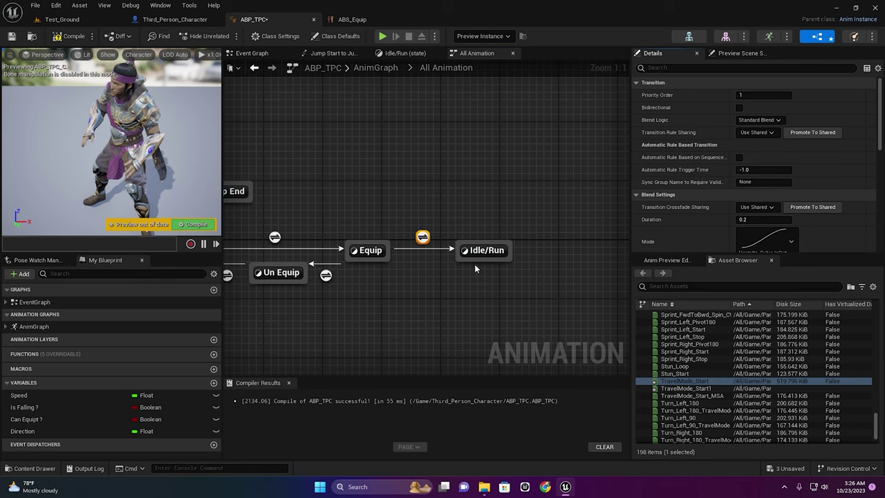
{"action": "double_click", "coordinate": [426, 241]}
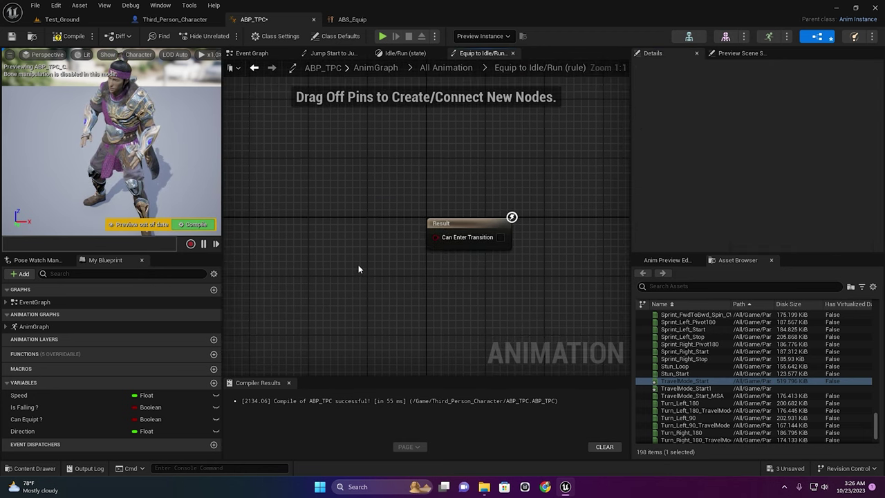
Add a context-sensitive Time Remaining (ratio) node for TravelMode_Start1 to the rule.
{"action": "right_click", "coordinate": [289, 254]}
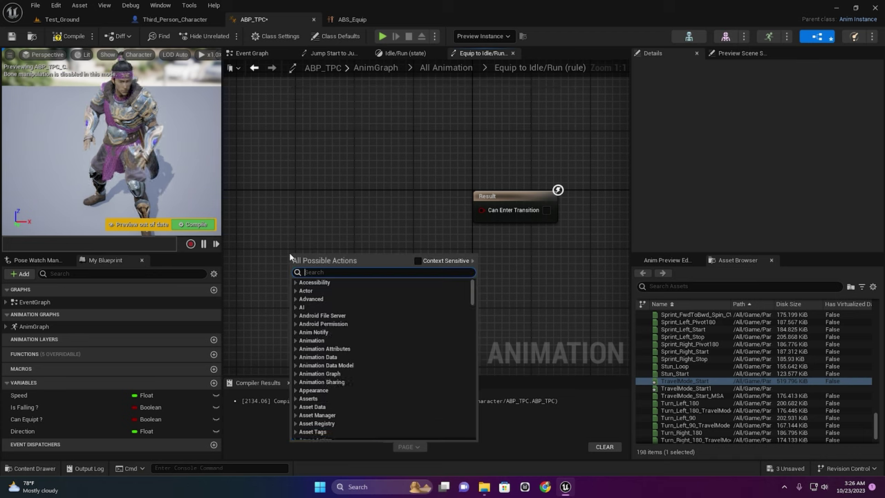
{"action": "type", "text": "time"}
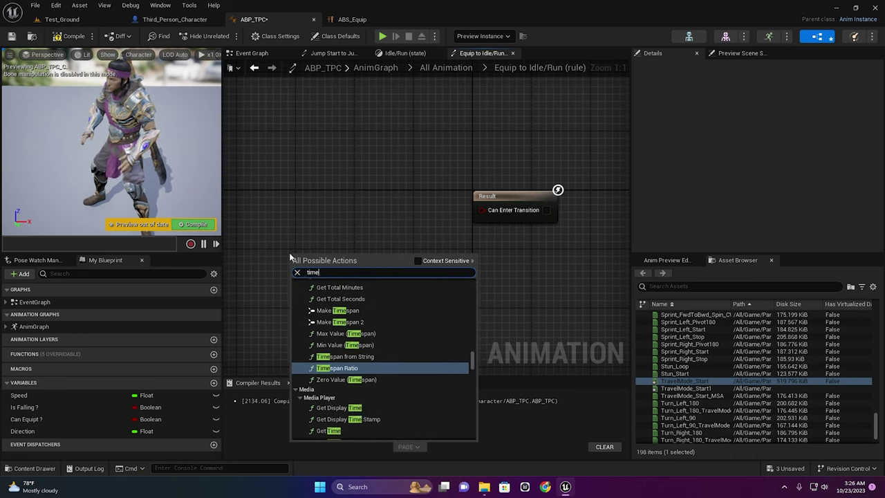
{"action": "left_click", "coordinate": [419, 261]}
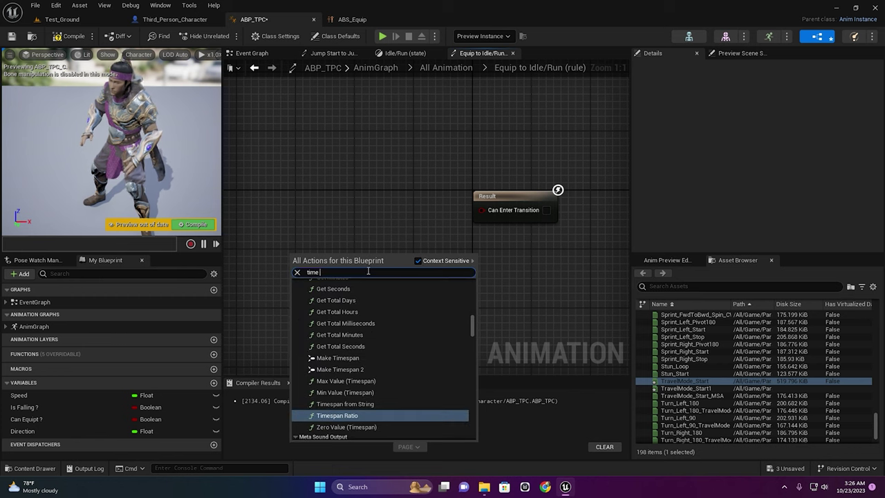
{"action": "type", "text": "remai"}
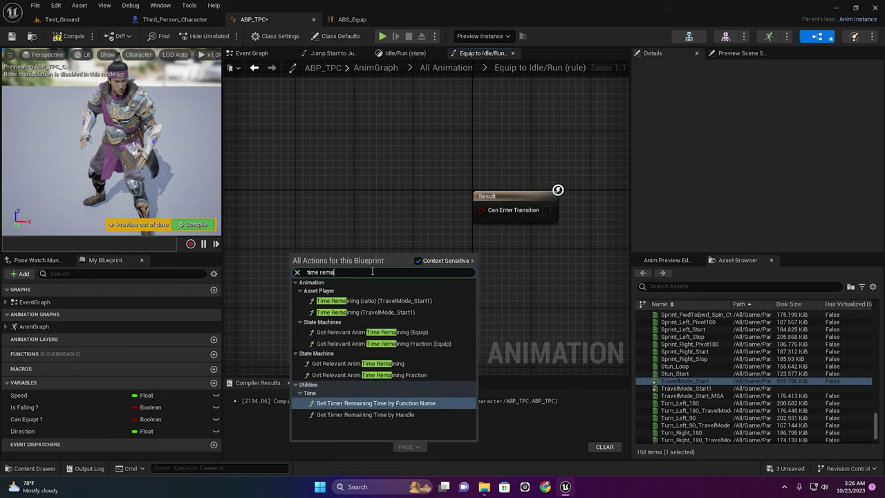
{"action": "left_click", "coordinate": [425, 301]}
{"action": "right_click_drag", "start_coordinate": [460, 290], "coordinate": [485, 306]}
{"action": "left_click_drag", "start_coordinate": [407, 272], "coordinate": [344, 247]}
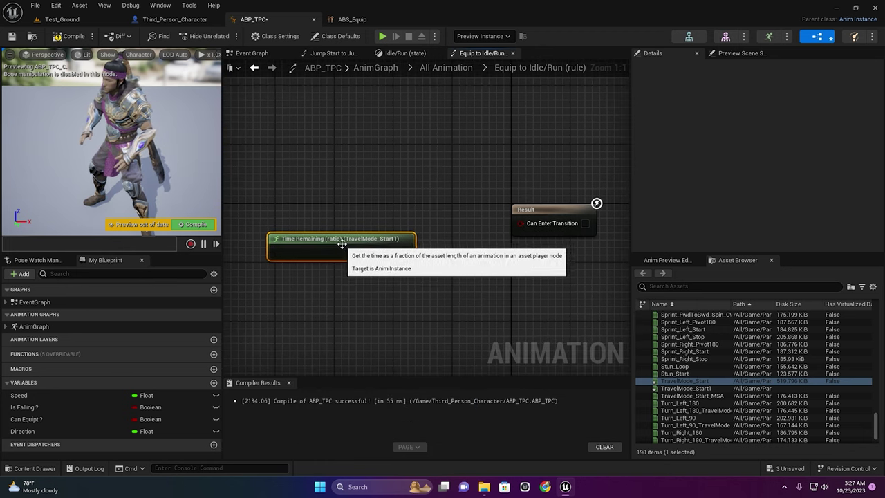
Go back to All Animation and open the Equip state's graph.
{"action": "left_click", "coordinate": [486, 65]}
{"action": "right_click_drag", "start_coordinate": [518, 121], "coordinate": [383, 107]}
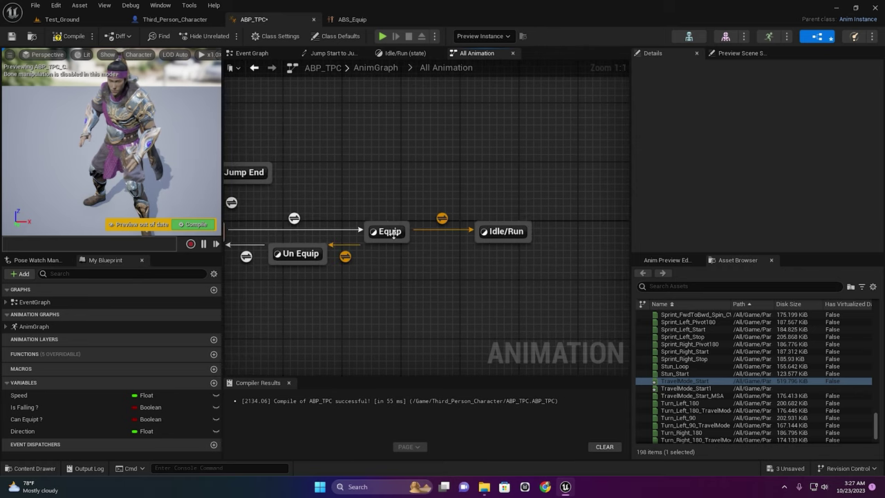
{"action": "double_click", "coordinate": [391, 232]}
{"action": "right_click_drag", "start_coordinate": [396, 237], "coordinate": [385, 253]}
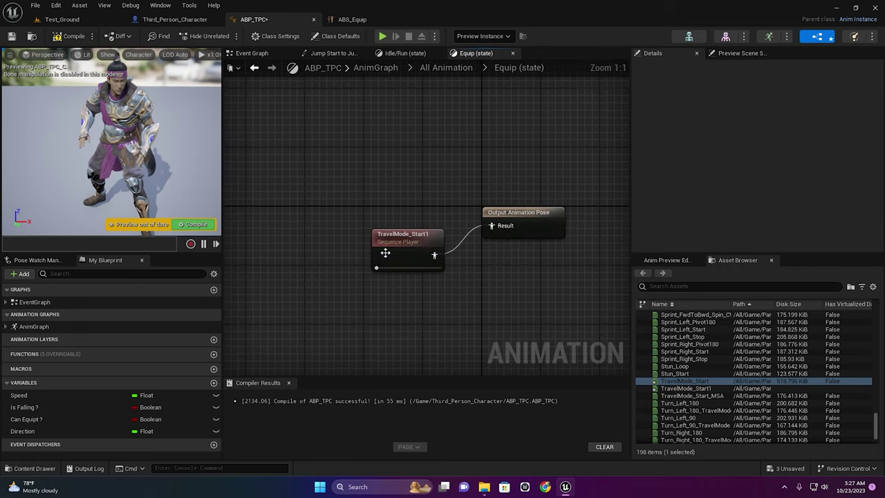
Reopen the Equip to Idle/Run rule and bring the Time Remaining node into view.
{"action": "left_click", "coordinate": [447, 67]}
{"action": "right_click_drag", "start_coordinate": [525, 276], "coordinate": [417, 270]}
{"action": "right_click_drag", "start_coordinate": [470, 277], "coordinate": [417, 278]}
{"action": "left_click", "coordinate": [417, 231]}
{"action": "double_click", "coordinate": [416, 231]}
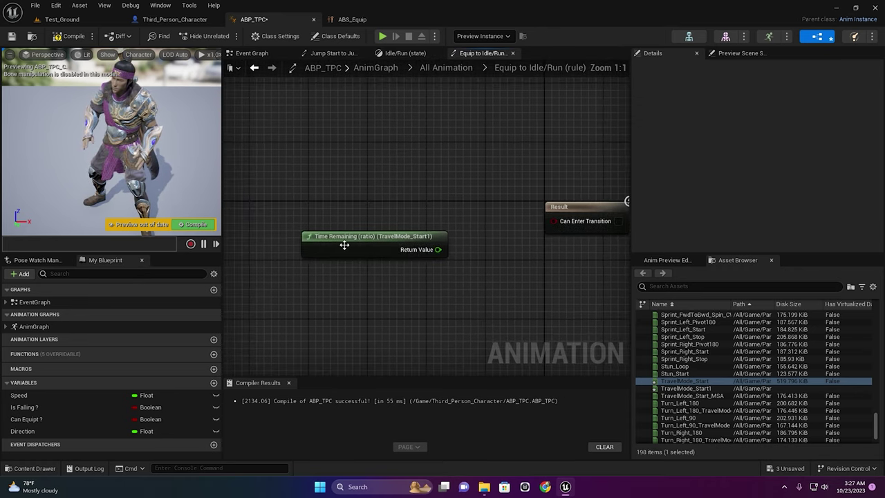
{"action": "left_click", "coordinate": [344, 245]}
{"action": "right_click_drag", "start_coordinate": [423, 318], "coordinate": [398, 311]}
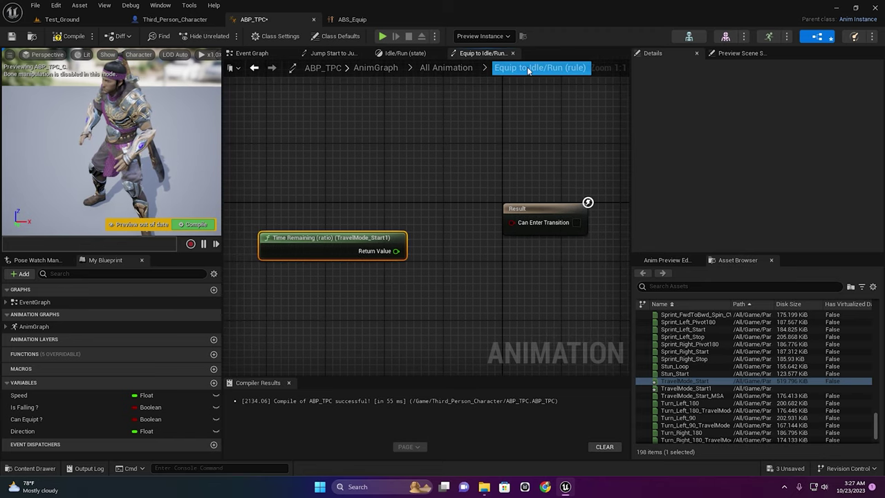
{"action": "right_click_drag", "start_coordinate": [454, 158], "coordinate": [443, 136]}
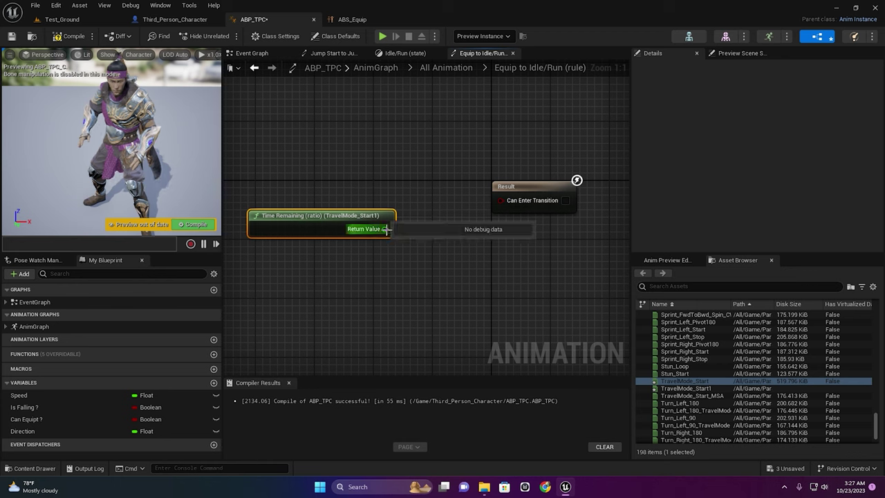
Compare the remaining time ratio to 0.0 with an Equal node wired to Can Enter Transition.
{"action": "left_click_drag", "start_coordinate": [385, 229], "coordinate": [423, 228]}
{"action": "type", "text": "e"}
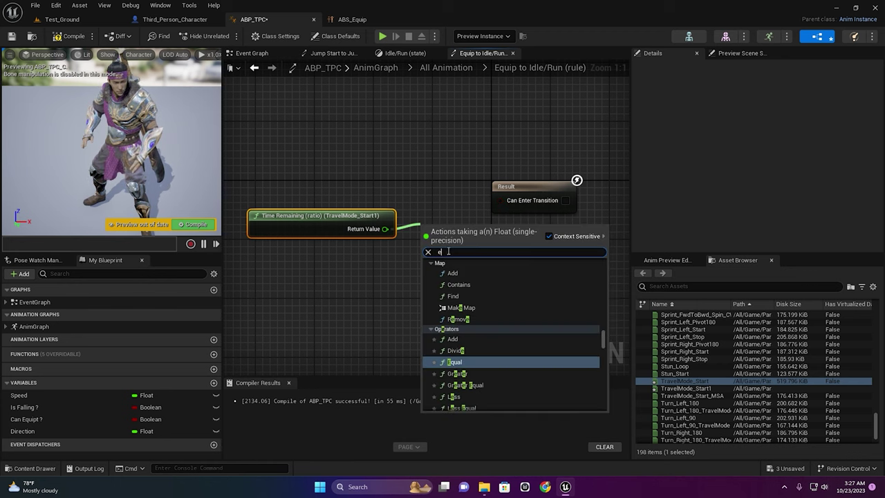
{"action": "type", "text": "q"}
{"action": "left_click", "coordinate": [447, 331]}
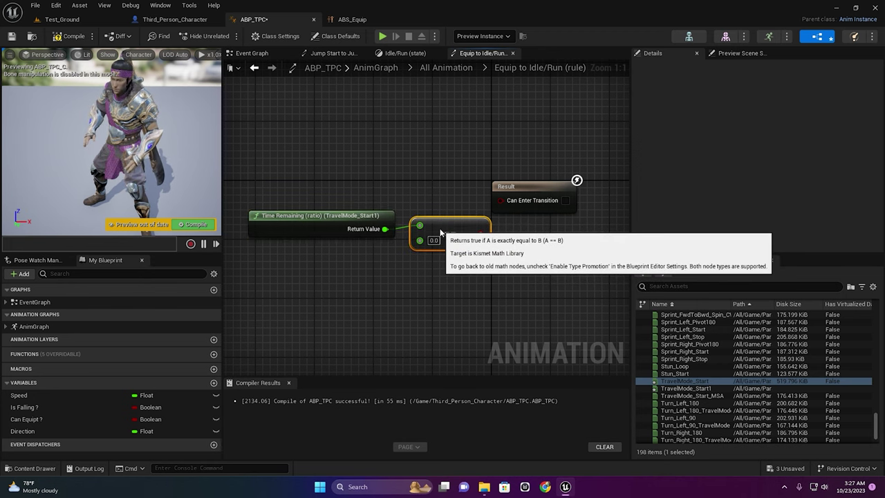
{"action": "left_click_drag", "start_coordinate": [500, 202], "coordinate": [500, 200]}
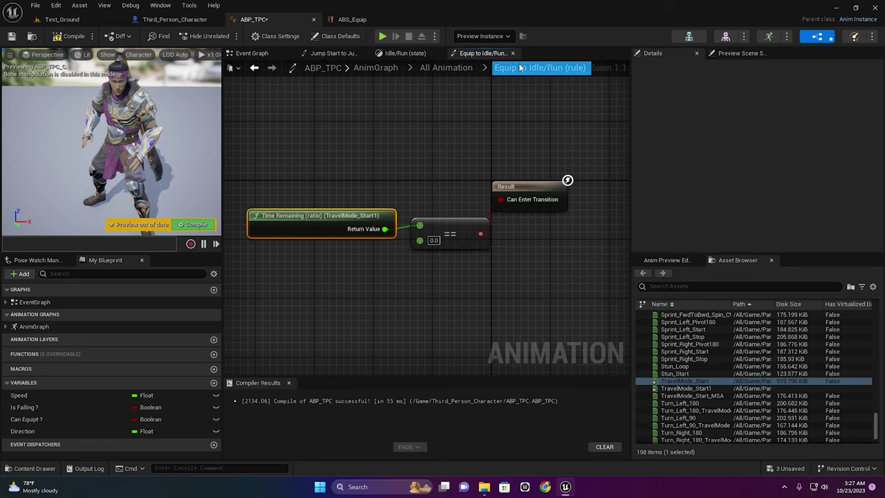
Compile ABP_TPC from the All Animation state machine and launch a play test.
{"action": "left_click", "coordinate": [446, 67]}
{"action": "right_click_drag", "start_coordinate": [465, 177], "coordinate": [297, 177]}
{"action": "left_click", "coordinate": [470, 232]}
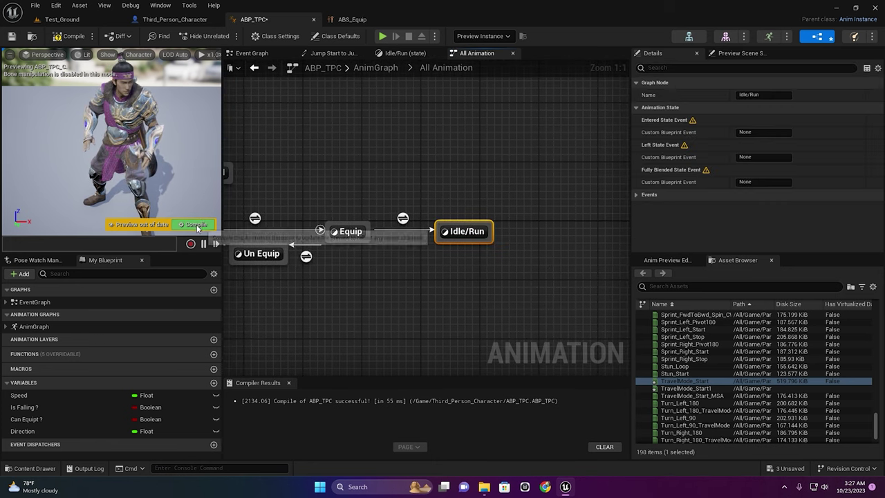
{"action": "left_click", "coordinate": [194, 225]}
{"action": "left_click", "coordinate": [382, 36]}
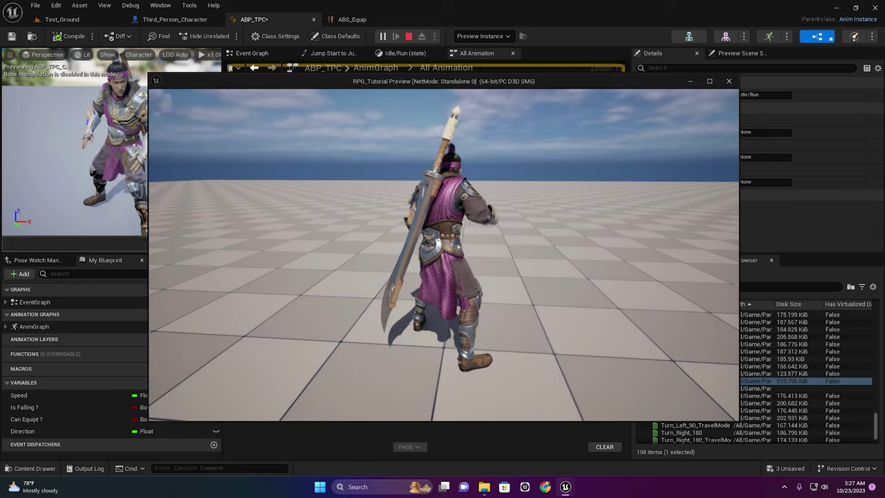
Draw the sword with E, run forward and back with W and S, then stop with Esc.
{"action": "key", "text": "e"}
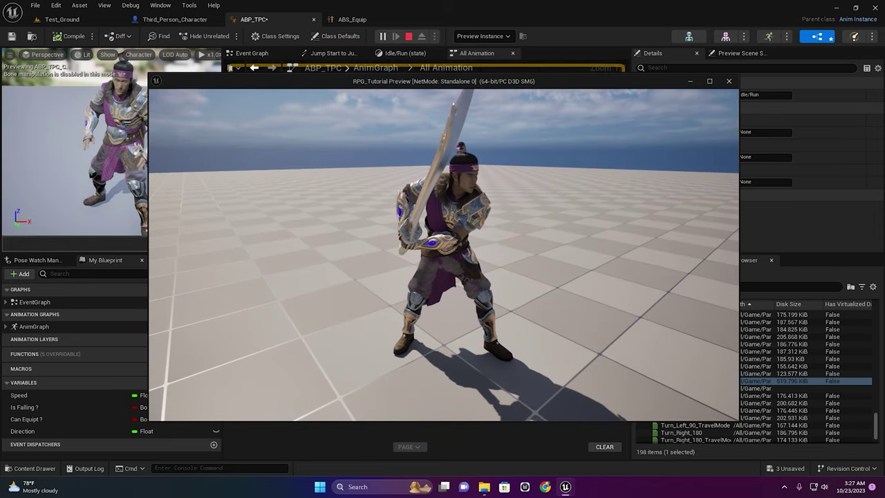
{"action": "key", "text": "w"}
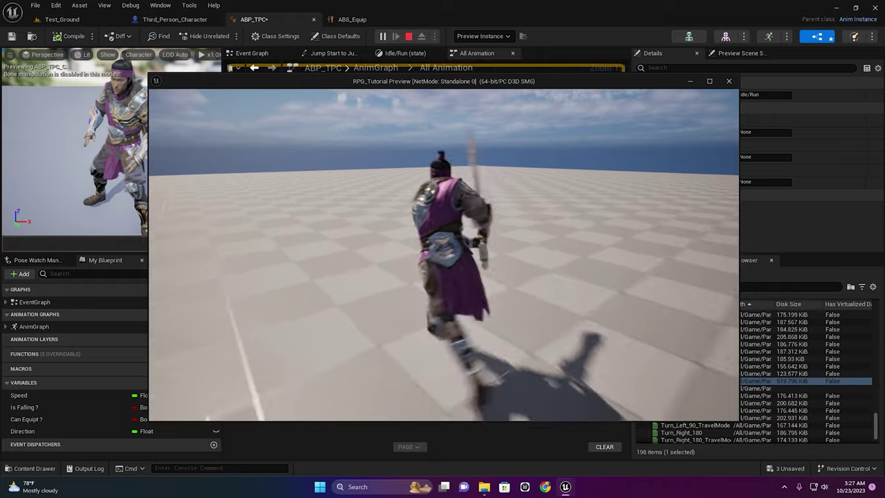
{"action": "key", "text": "s"}
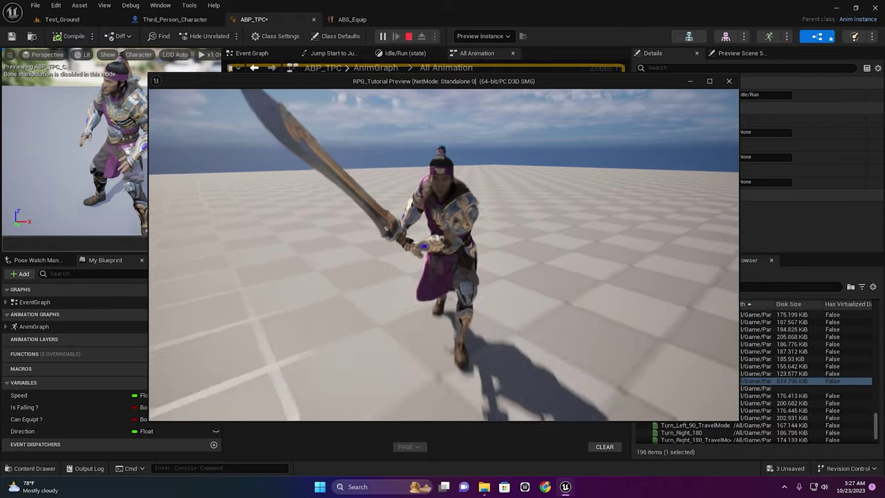
{"action": "key", "text": "Escape"}
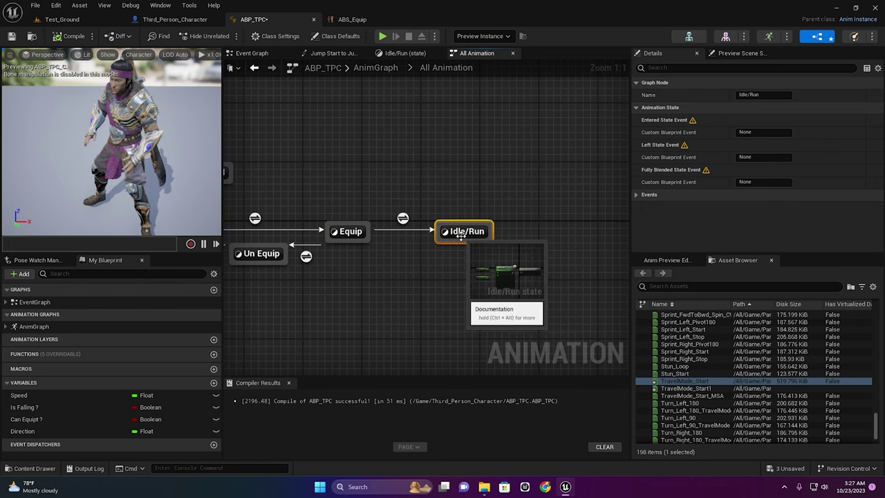
Check the Direction variable in Idle/Run, then locate and select Calculate Direction in the Event Graph.
{"action": "double_click", "coordinate": [458, 231]}
{"action": "left_click", "coordinate": [340, 209]}
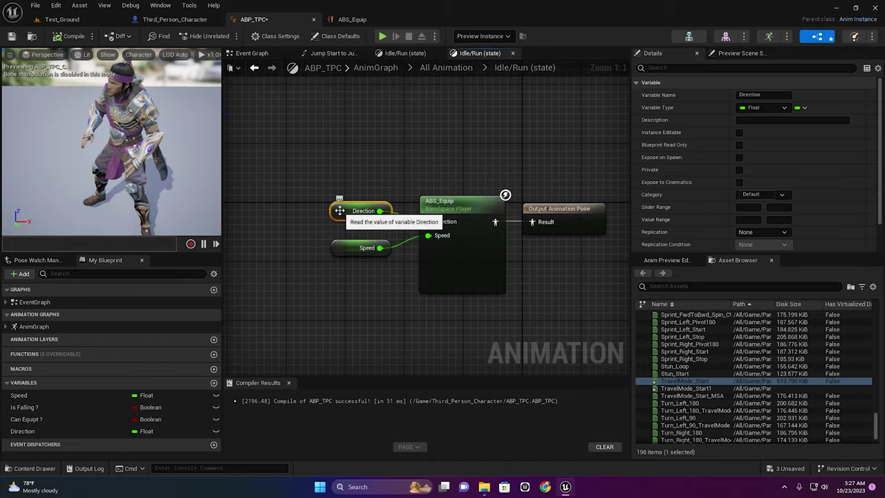
{"action": "left_click", "coordinate": [296, 72]}
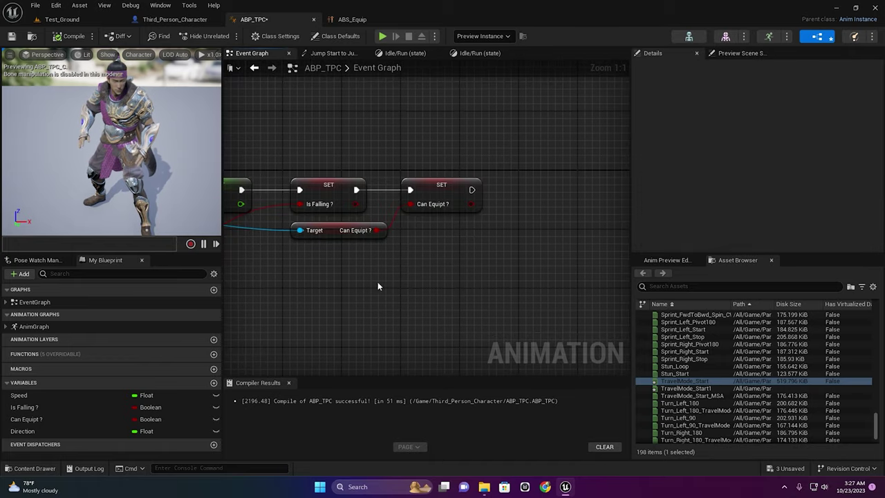
{"action": "scroll", "coordinate": [377, 286], "scroll_direction": "down", "scroll_amount": 2}
{"action": "right_click_drag", "start_coordinate": [485, 228], "coordinate": [531, 235]}
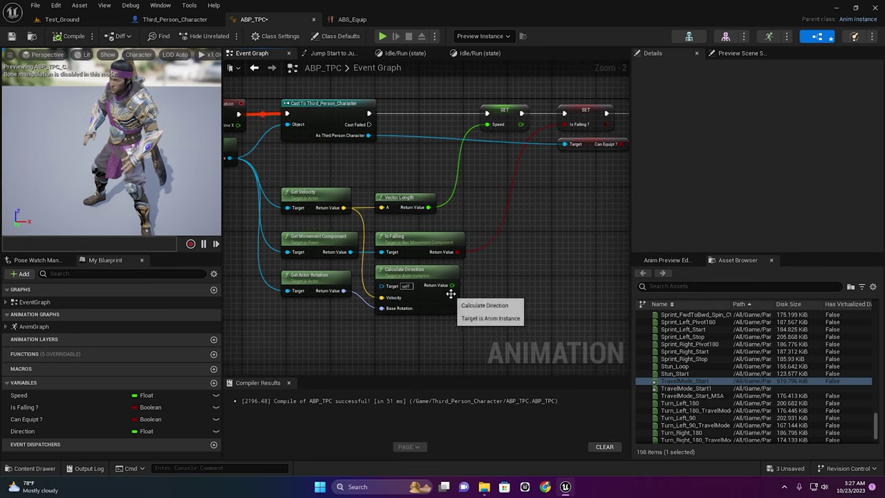
{"action": "scroll", "coordinate": [494, 263], "scroll_direction": "up", "scroll_amount": 3}
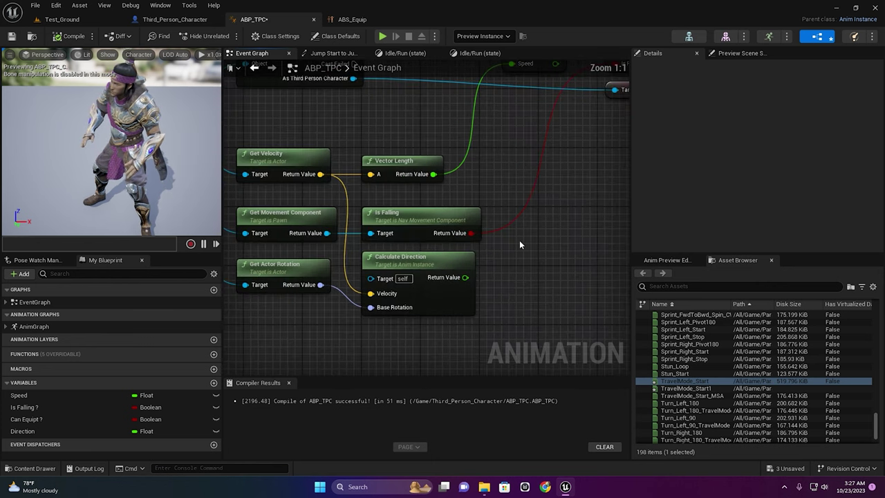
{"action": "mouse_move", "coordinate": [519, 240]}
{"action": "right_mouse_down"}
{"action": "mouse_move", "coordinate": [592, 273]}
{"action": "mouse_move", "coordinate": [447, 298]}
{"action": "right_mouse_up"}
{"action": "scroll", "coordinate": [446, 298], "scroll_direction": "down", "scroll_amount": 2}
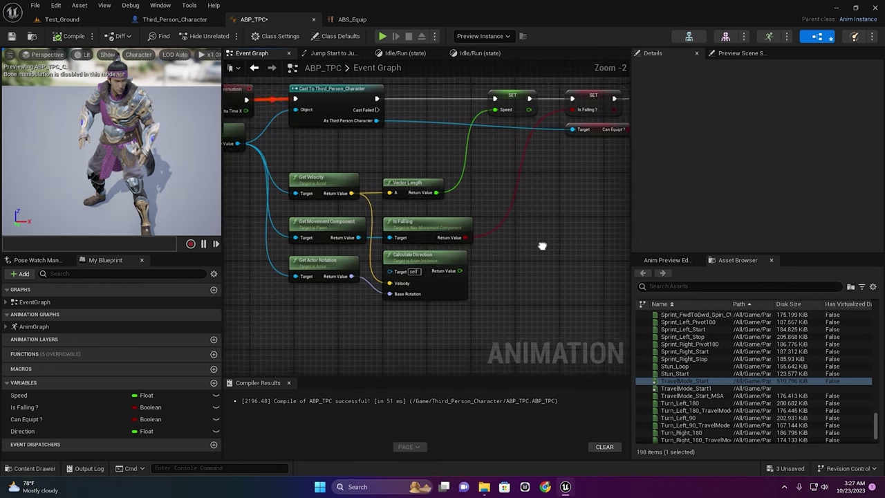
{"action": "scroll", "coordinate": [514, 272], "scroll_direction": "up", "scroll_amount": 1}
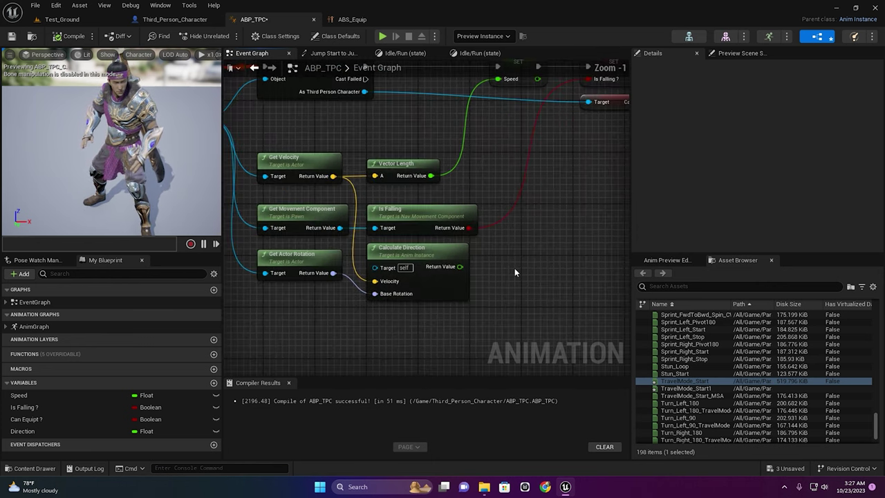
{"action": "left_click", "coordinate": [402, 258]}
Delete the old Calculate Direction node and add Get Actor Rotation from Try Get Pawn Owner.
{"action": "key", "text": "Delete"}
{"action": "right_click_drag", "start_coordinate": [322, 293], "coordinate": [419, 316]}
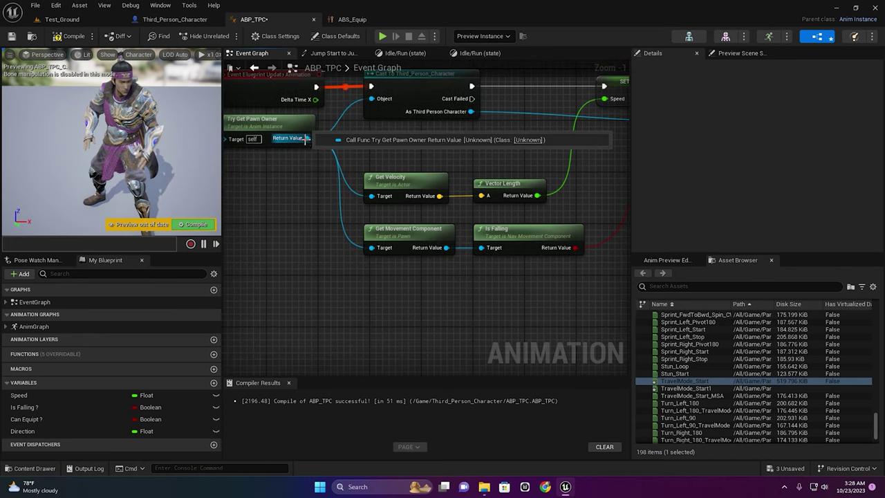
{"action": "left_click_drag", "start_coordinate": [307, 138], "coordinate": [379, 311]}
{"action": "type", "text": "get ac"}
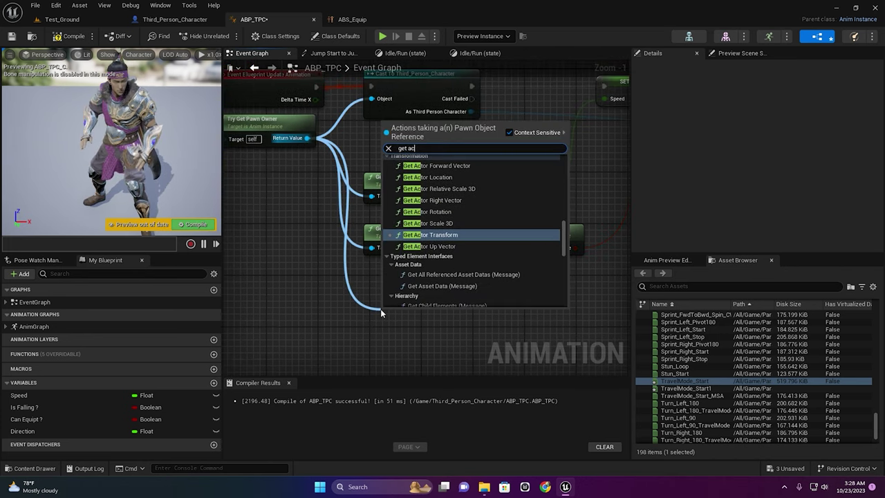
{"action": "type", "text": "tor"}
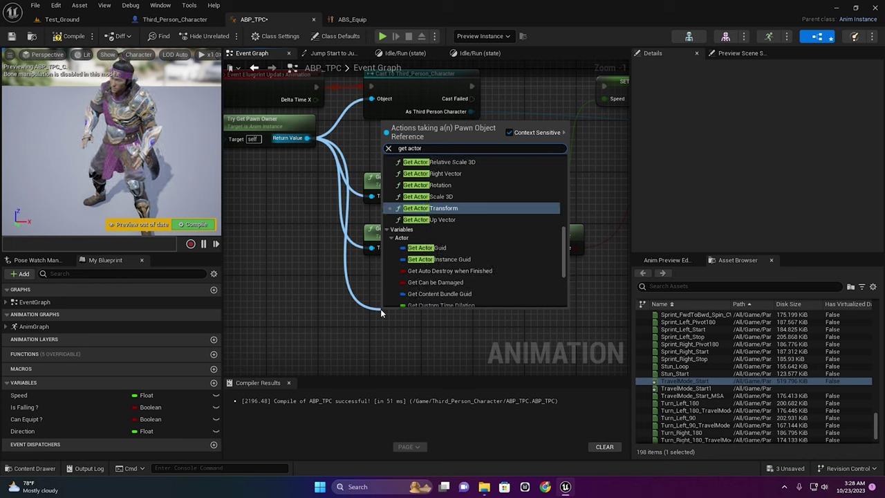
{"action": "type", "text": " ro"}
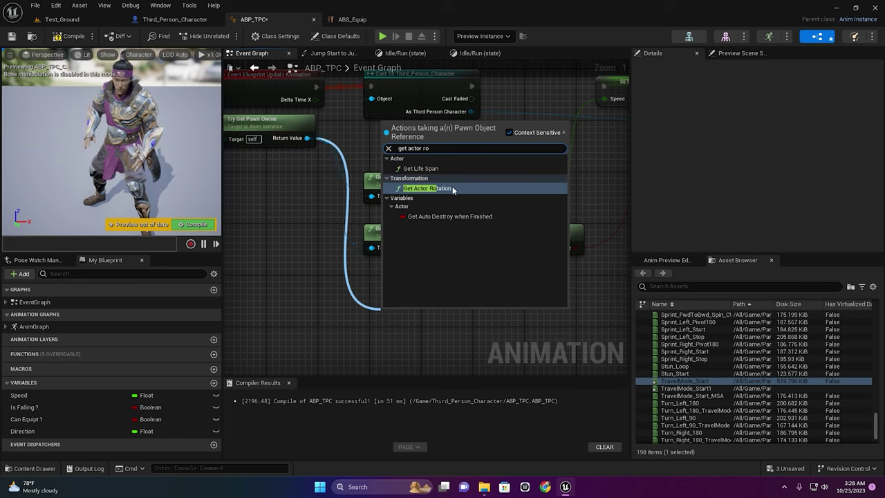
{"action": "left_click", "coordinate": [453, 189]}
Add Calculate Direction fed by the actor rotation, and wire Get Velocity into its Velocity input.
{"action": "right_click_drag", "start_coordinate": [487, 320], "coordinate": [447, 316]}
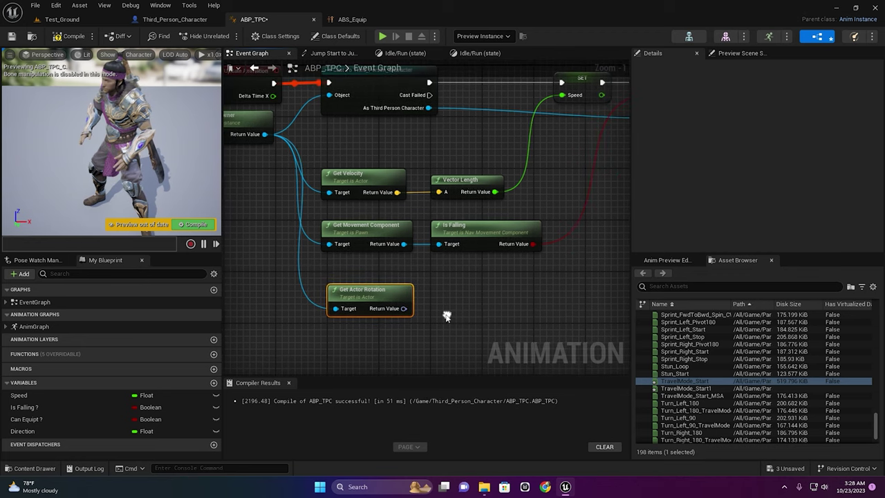
{"action": "left_click_drag", "start_coordinate": [404, 308], "coordinate": [453, 306]}
{"action": "type", "text": "dir"}
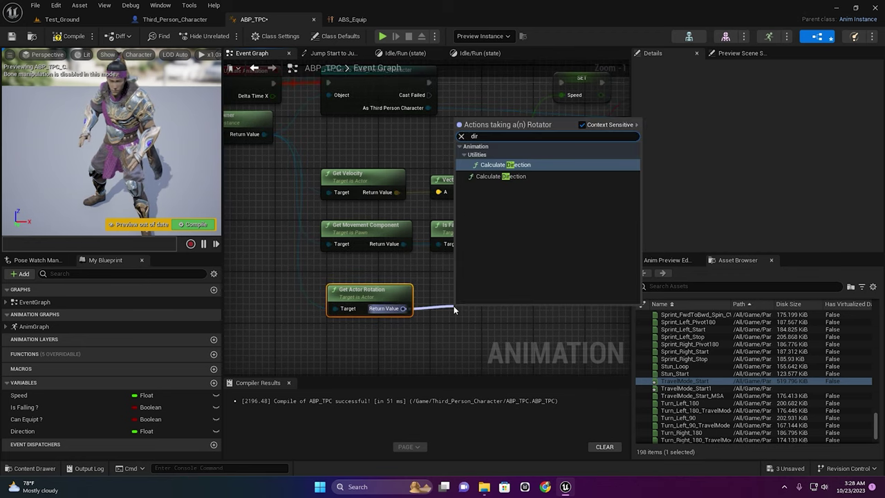
{"action": "left_click", "coordinate": [526, 179]}
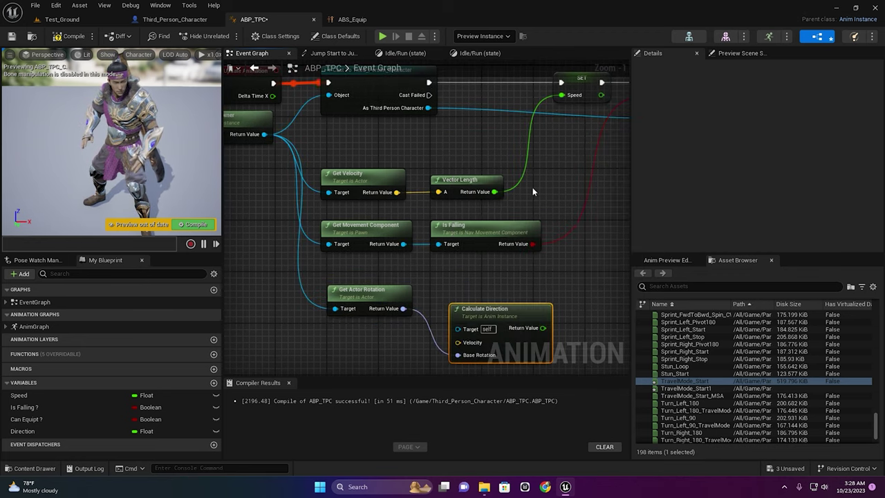
{"action": "mouse_move", "coordinate": [501, 274]}
{"action": "right_mouse_down"}
{"action": "mouse_move", "coordinate": [443, 279]}
{"action": "mouse_move", "coordinate": [481, 295]}
{"action": "right_mouse_up"}
{"action": "left_click_drag", "start_coordinate": [376, 213], "coordinate": [425, 318]}
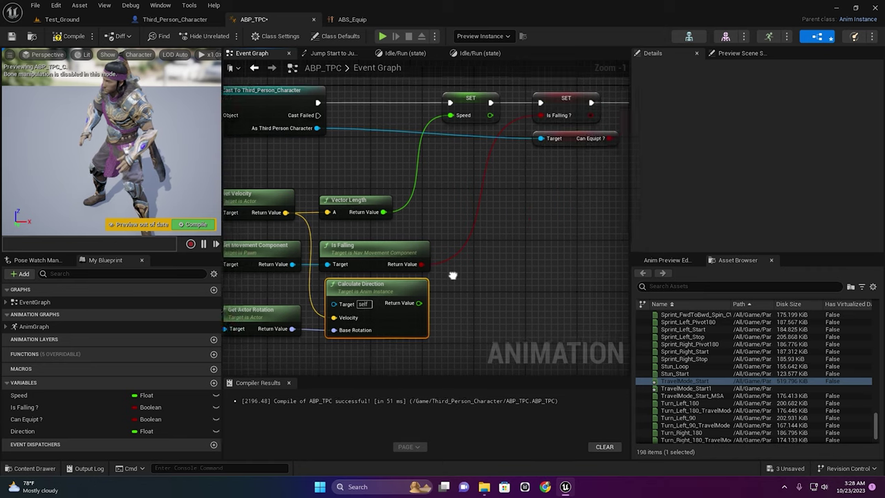
Break the SET Speed to SET Is Falling link and move the Is Falling and Can Equip setters lower.
{"action": "right_click_drag", "start_coordinate": [438, 209], "coordinate": [357, 292]}
{"action": "scroll", "coordinate": [357, 292], "scroll_direction": "down", "scroll_amount": 2}
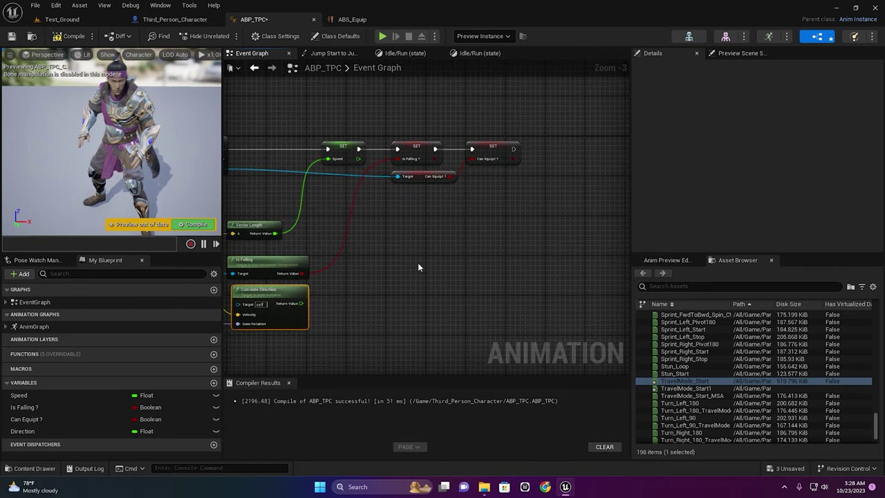
{"action": "scroll", "coordinate": [417, 263], "scroll_direction": "up", "scroll_amount": 2}
{"action": "left_click", "coordinate": [429, 149], "text": "alt"}
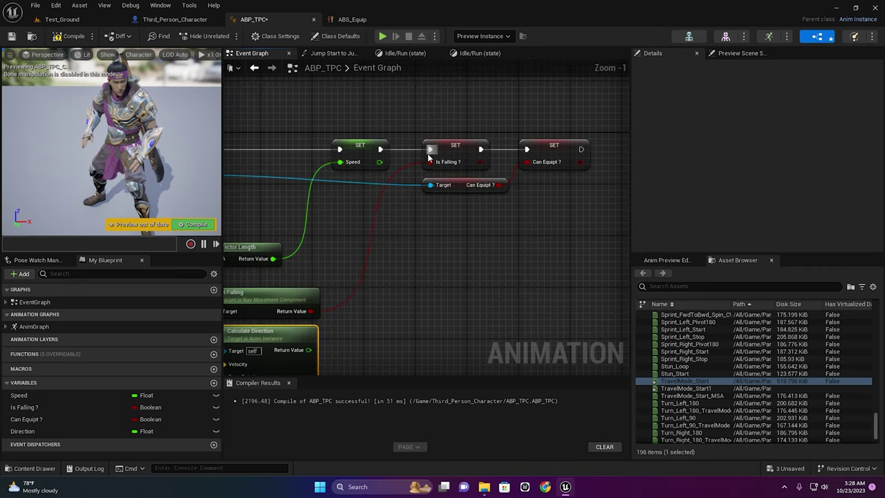
{"action": "left_click_drag", "start_coordinate": [430, 122], "coordinate": [532, 247]}
{"action": "scroll", "coordinate": [517, 222], "scroll_direction": "down", "scroll_amount": 2}
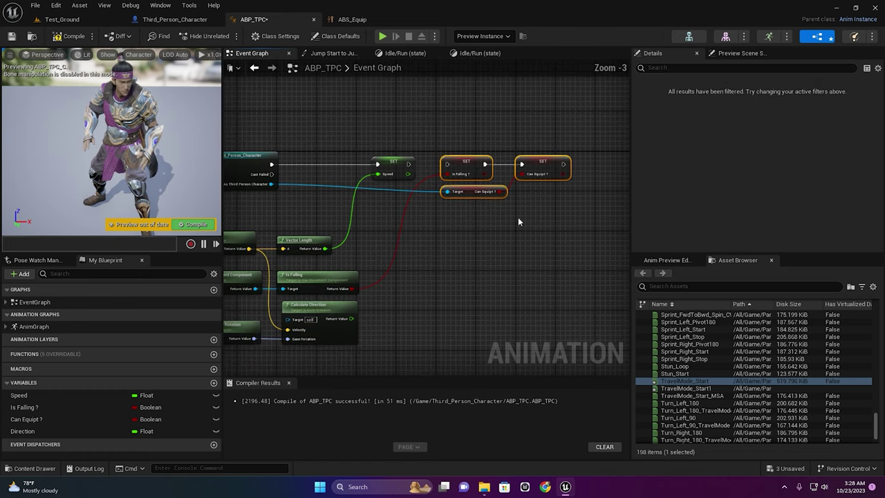
{"action": "left_click_drag", "start_coordinate": [469, 161], "coordinate": [481, 236]}
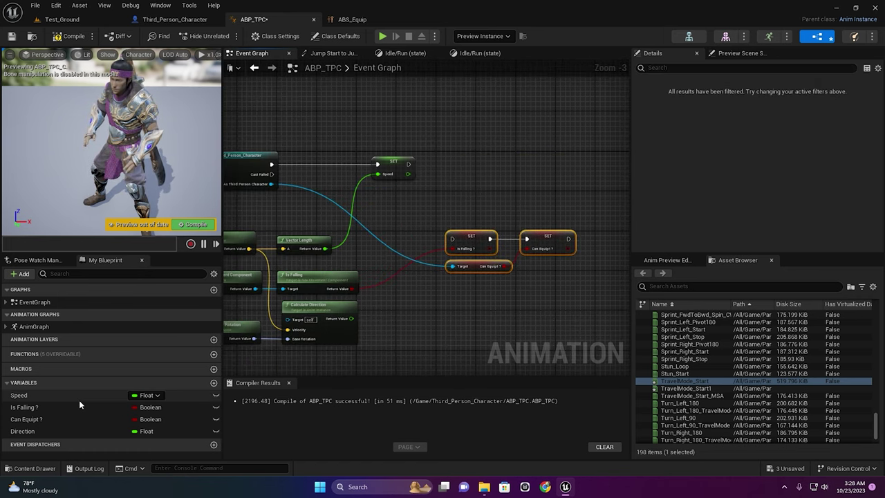
Add a SET Direction node beside SET Speed and wire Calculate Direction's result into it.
{"action": "left_click_drag", "start_coordinate": [25, 431], "coordinate": [436, 165], "text": "alt"}
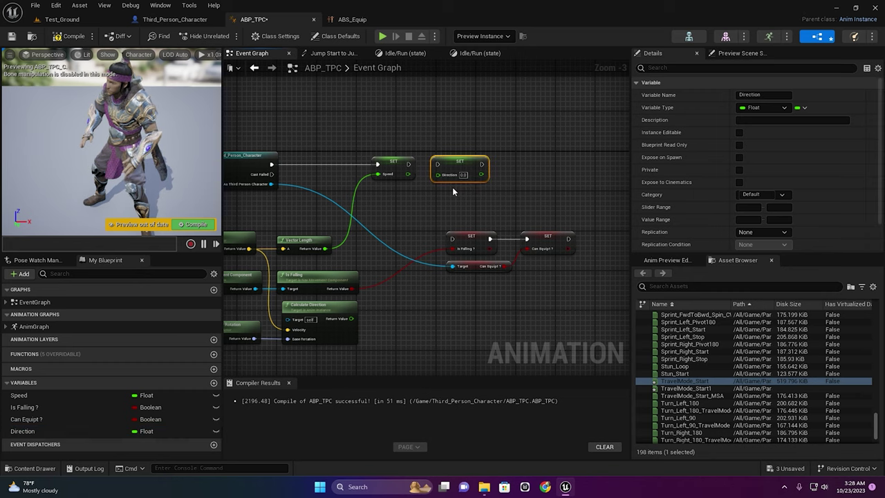
{"action": "scroll", "coordinate": [443, 181], "scroll_direction": "up", "scroll_amount": 3}
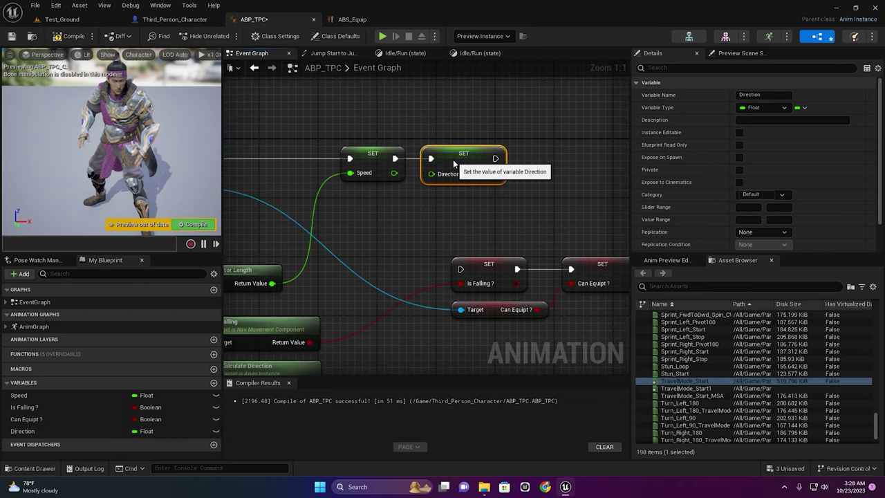
{"action": "right_click_drag", "start_coordinate": [336, 341], "coordinate": [371, 251]}
{"action": "left_click_drag", "start_coordinate": [356, 296], "coordinate": [484, 83]}
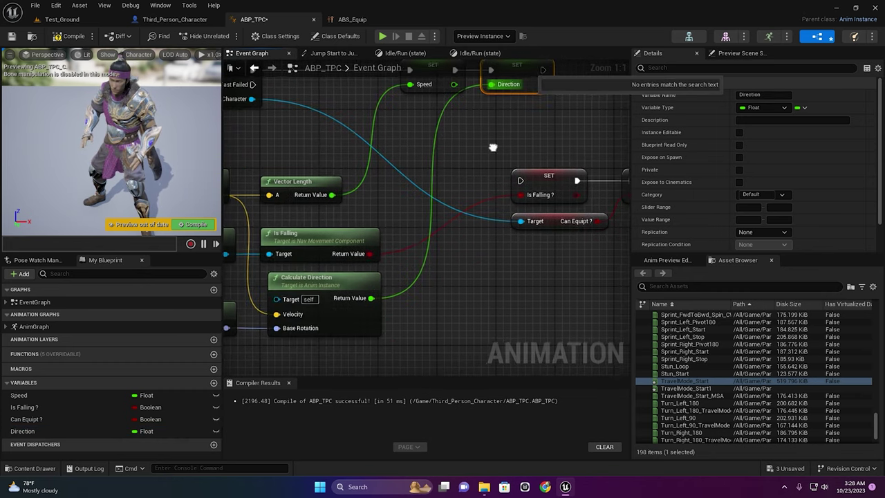
{"action": "right_click_drag", "start_coordinate": [498, 133], "coordinate": [349, 221]}
Move the Is Falling and Can Equip setters back up and chain SET Direction into SET Is Falling.
{"action": "left_click_drag", "start_coordinate": [349, 222], "coordinate": [535, 324]}
{"action": "left_click_drag", "start_coordinate": [373, 244], "coordinate": [432, 138]}
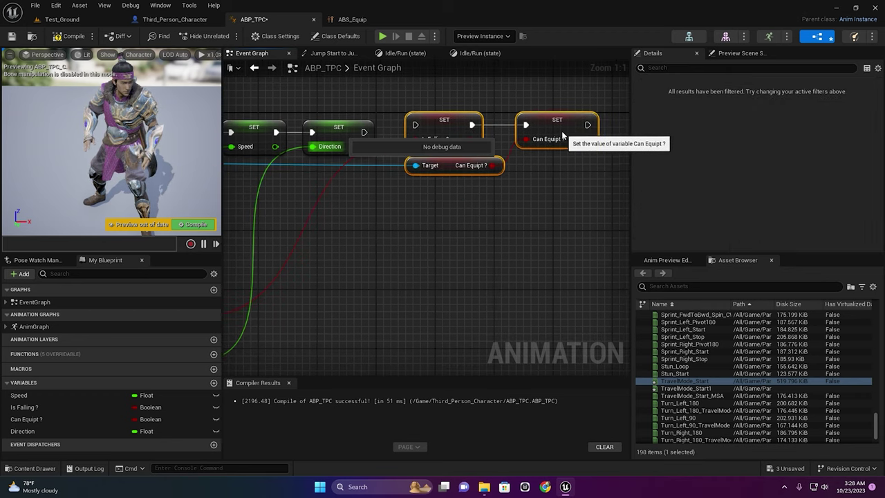
{"action": "right_click_drag", "start_coordinate": [415, 262], "coordinate": [362, 363]}
{"action": "left_click_drag", "start_coordinate": [299, 252], "coordinate": [337, 253]}
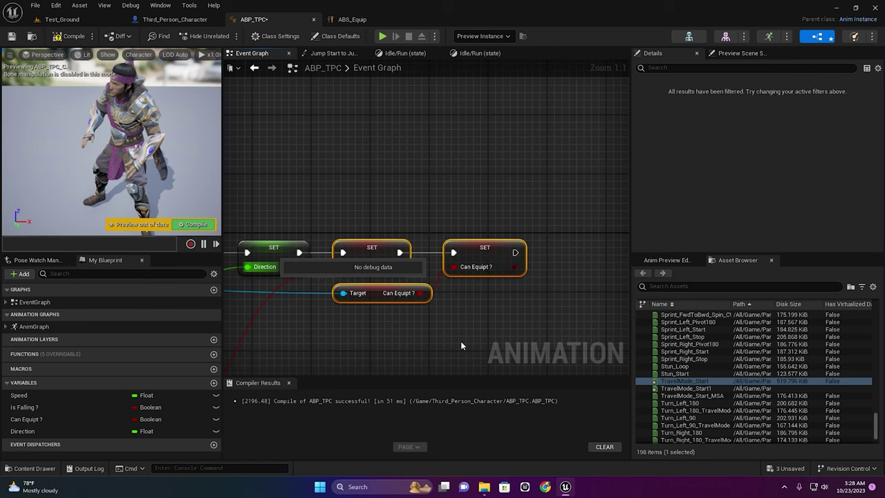
{"action": "left_click", "coordinate": [422, 336]}
{"action": "right_click_drag", "start_coordinate": [422, 335], "coordinate": [543, 211]}
{"action": "scroll", "coordinate": [446, 277], "scroll_direction": "down", "scroll_amount": 3}
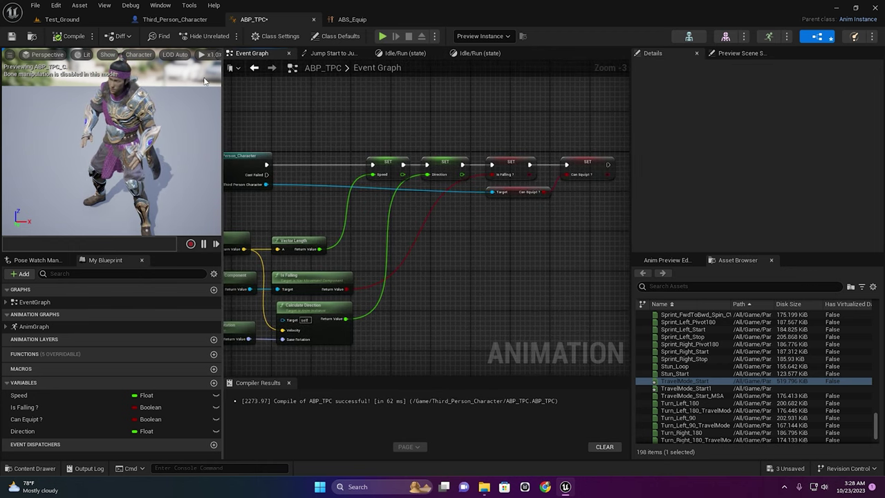
Enable Use Controller Desired Rotation, disable Orient Rotation to Movement on Third_Person_Character, then play-test.
{"action": "left_click", "coordinate": [165, 21]}
{"action": "left_click", "coordinate": [157, 53]}
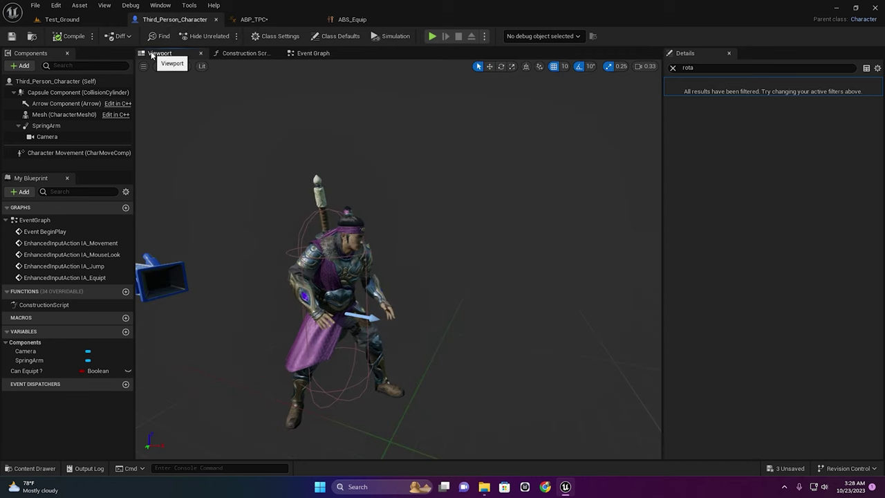
{"action": "left_click", "coordinate": [58, 84]}
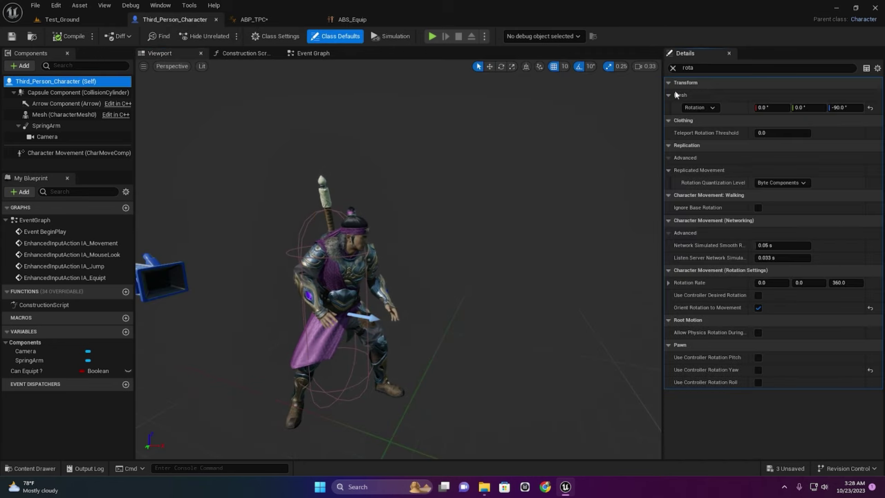
{"action": "left_click", "coordinate": [705, 67]}
{"action": "left_click", "coordinate": [705, 67]}
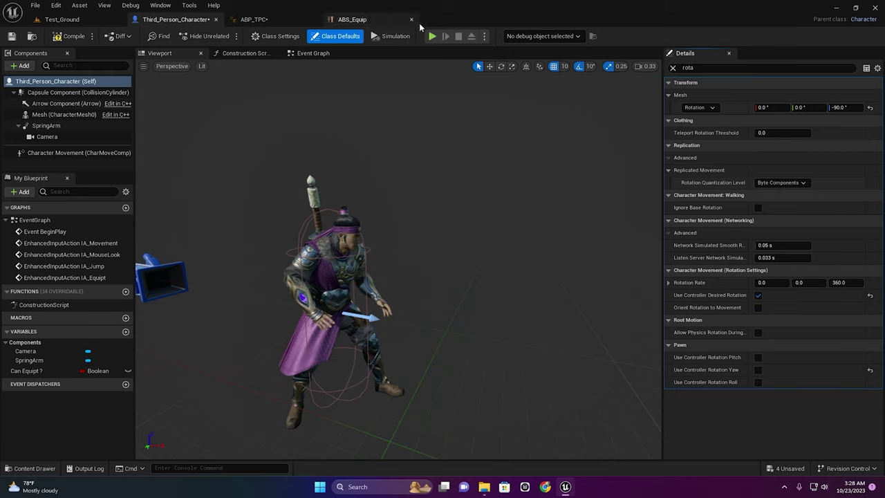
{"action": "left_click", "coordinate": [432, 36]}
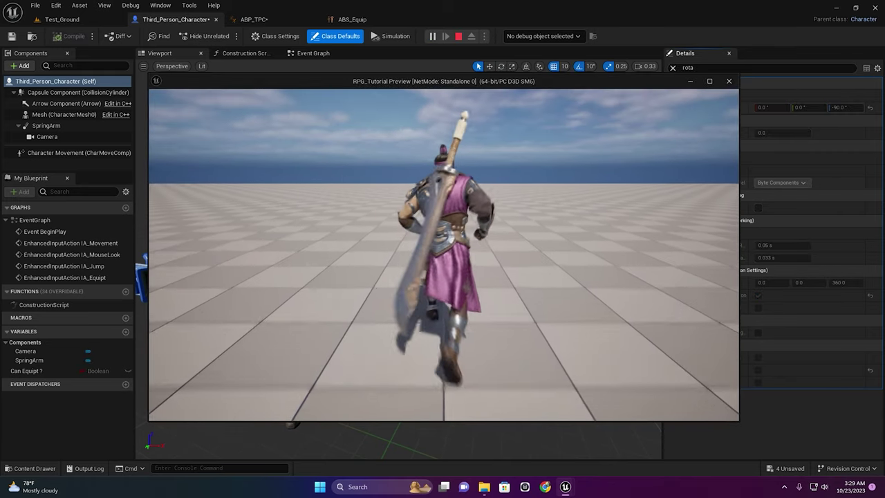
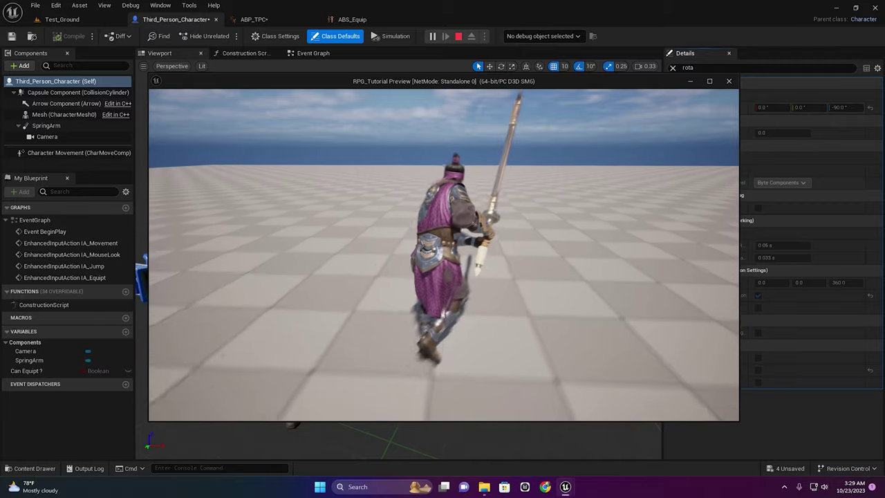
Turn off Use Controller Desired Rotation and run a quick play-test.
{"action": "key", "text": "e"}
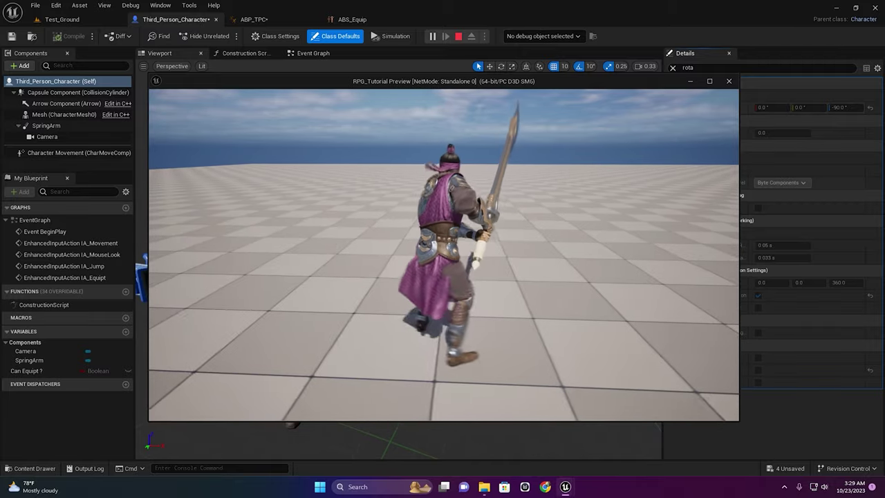
{"action": "key", "text": "Escape"}
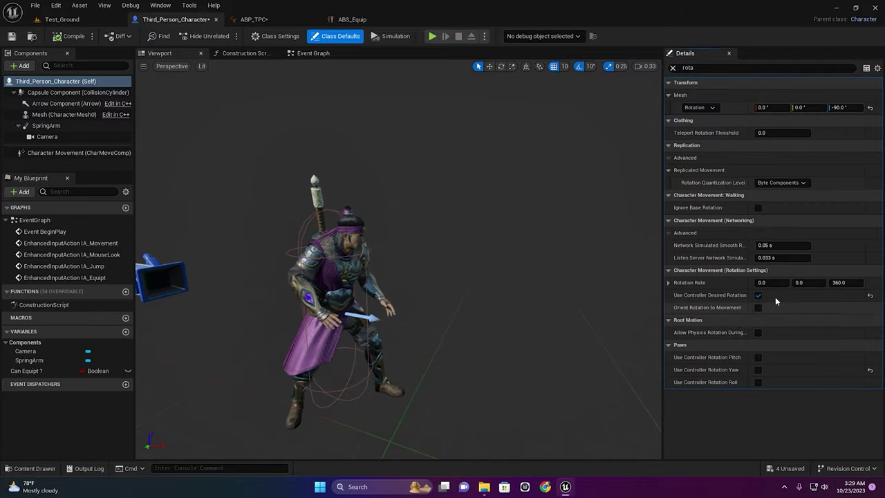
{"action": "left_click", "coordinate": [759, 295]}
{"action": "left_click", "coordinate": [430, 36]}
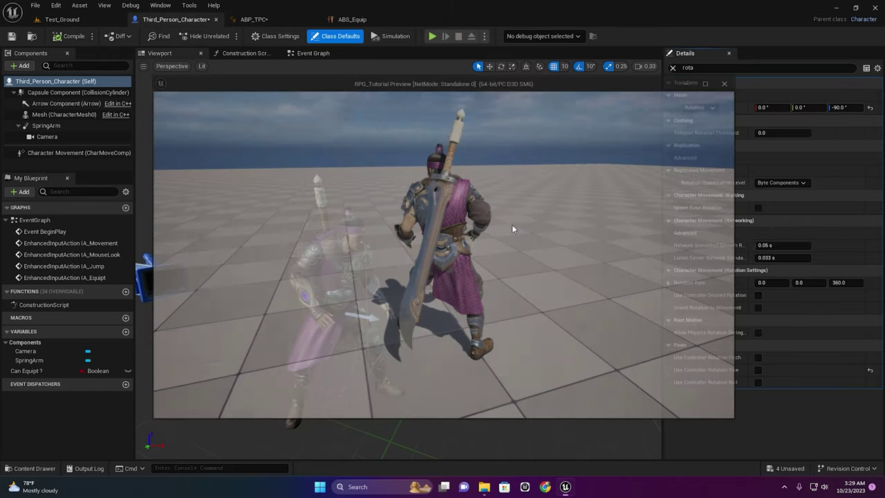
{"action": "key", "text": "Escape"}
Enable Orient Rotation to Movement, then play-test running and swinging the sword in several directions.
{"action": "left_click", "coordinate": [758, 308]}
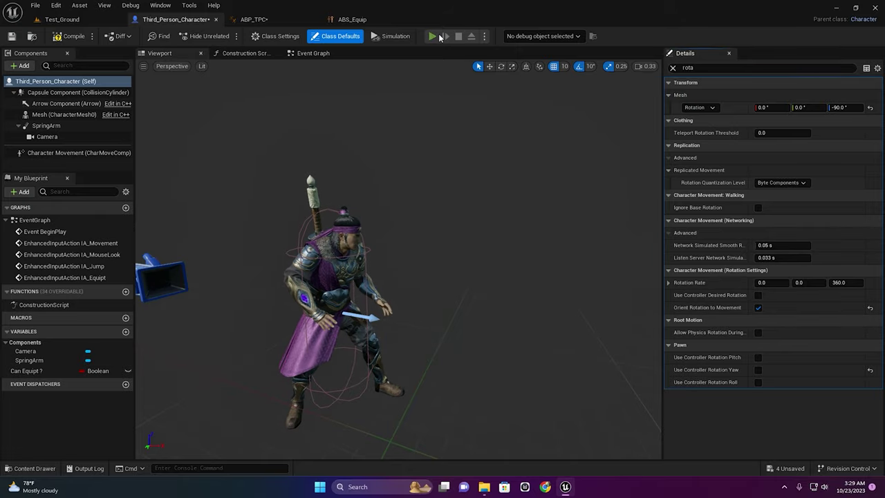
{"action": "key", "text": "alt+p"}
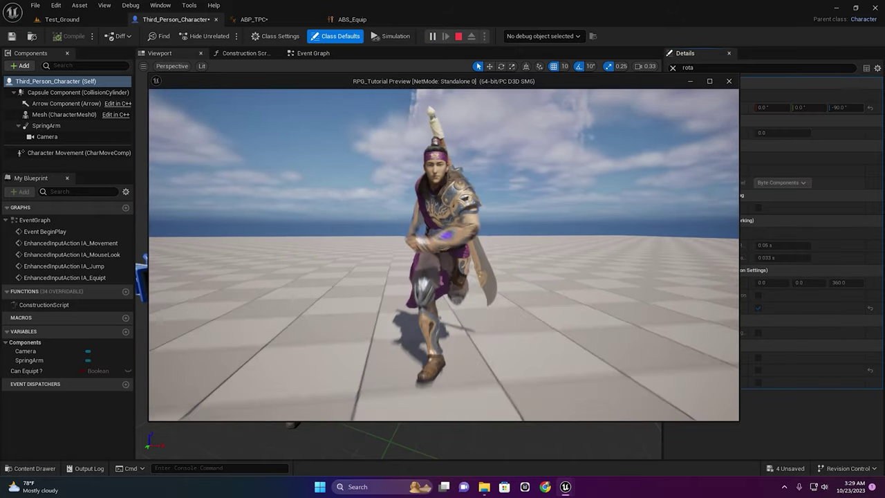
{"action": "key", "text": "w"}
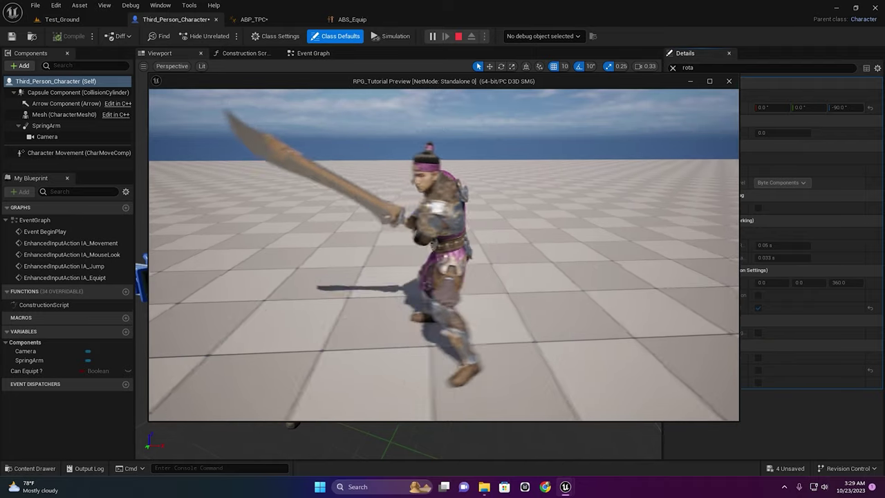
{"action": "key", "text": "w"}
{"action": "key", "text": "s"}
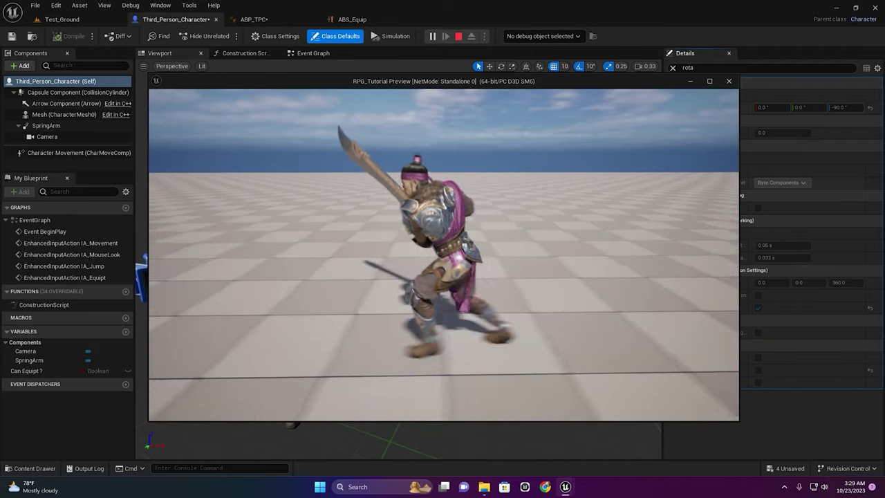
{"action": "key", "text": "w"}
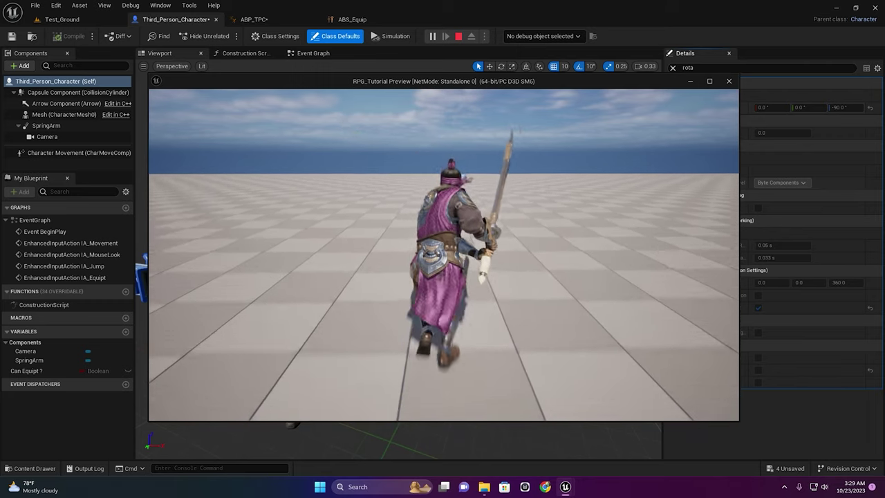
{"action": "key", "text": "s"}
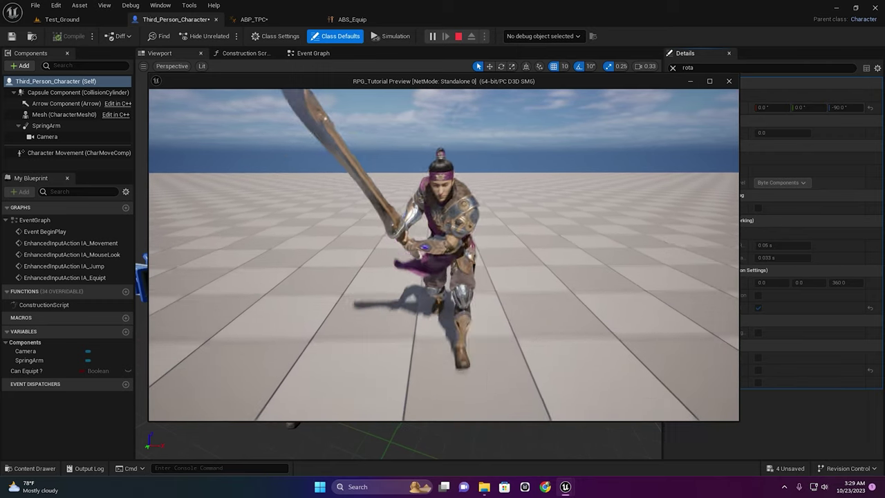
{"action": "key", "text": "w"}
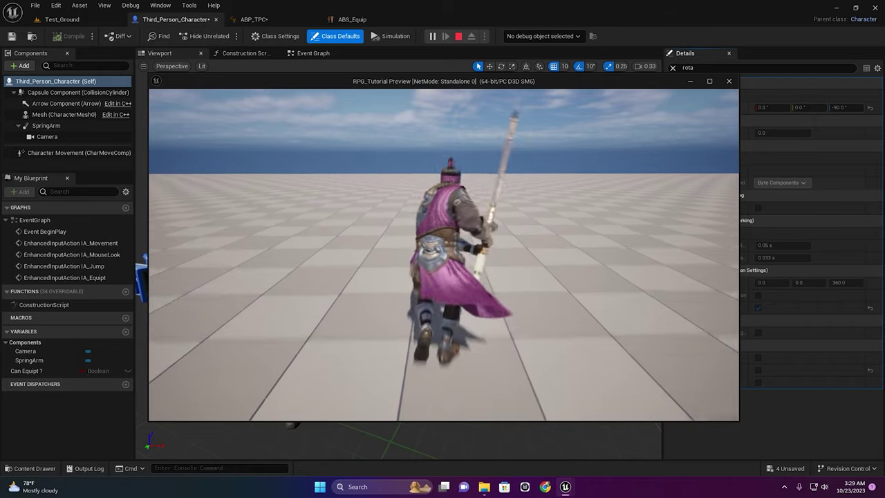
{"action": "key", "text": "Escape"}
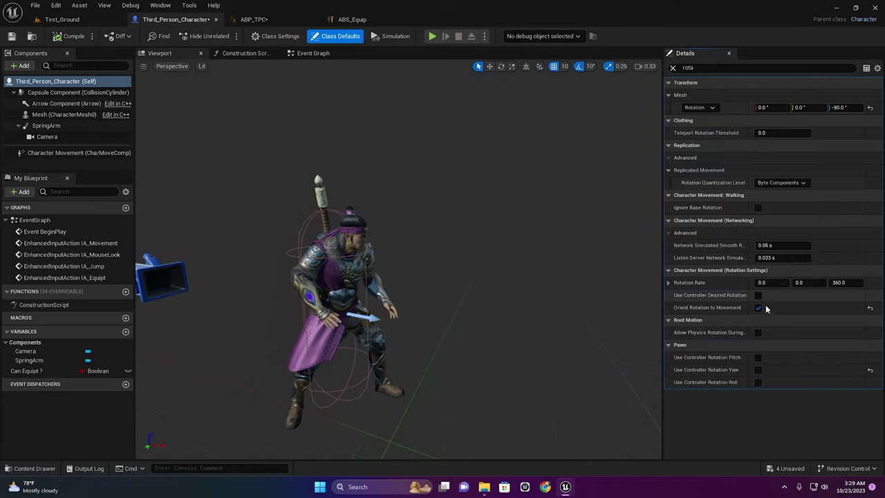
Re-enable Use Controller Desired Rotation, disable Orient Rotation to Movement, and play-test running forward.
{"action": "left_click", "coordinate": [758, 295]}
{"action": "left_click", "coordinate": [758, 307]}
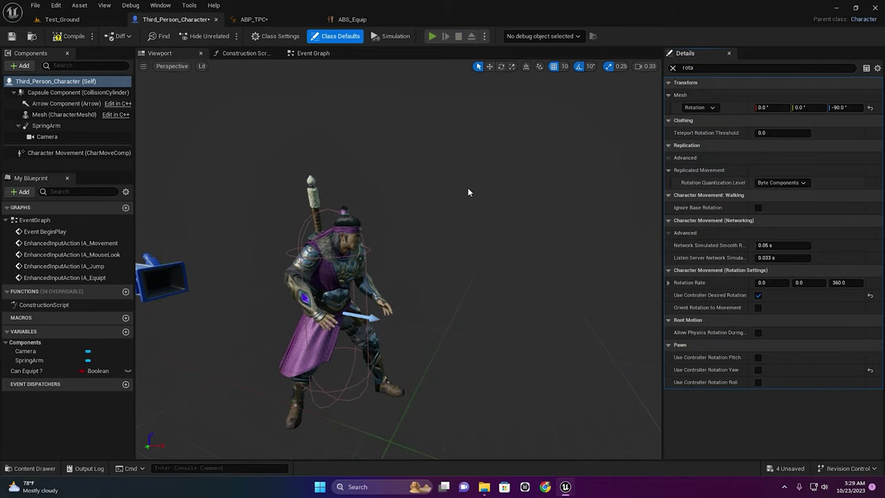
{"action": "key", "text": "alt+p"}
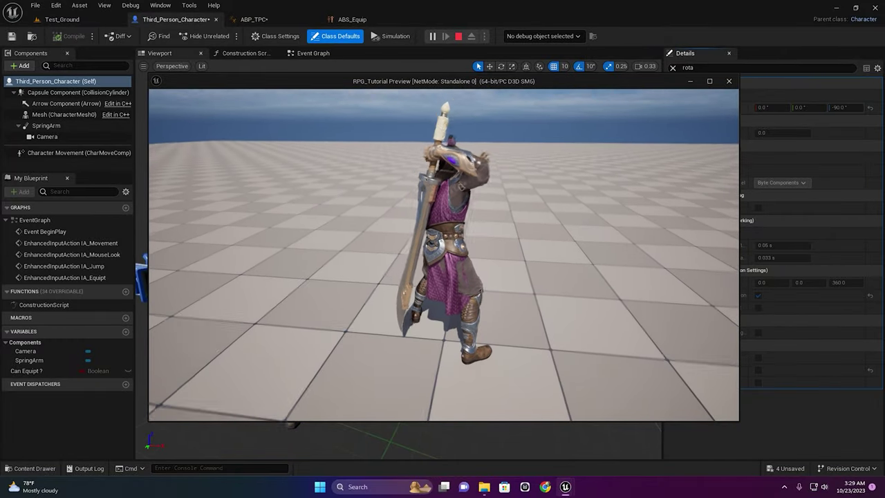
{"action": "key", "text": "w"}
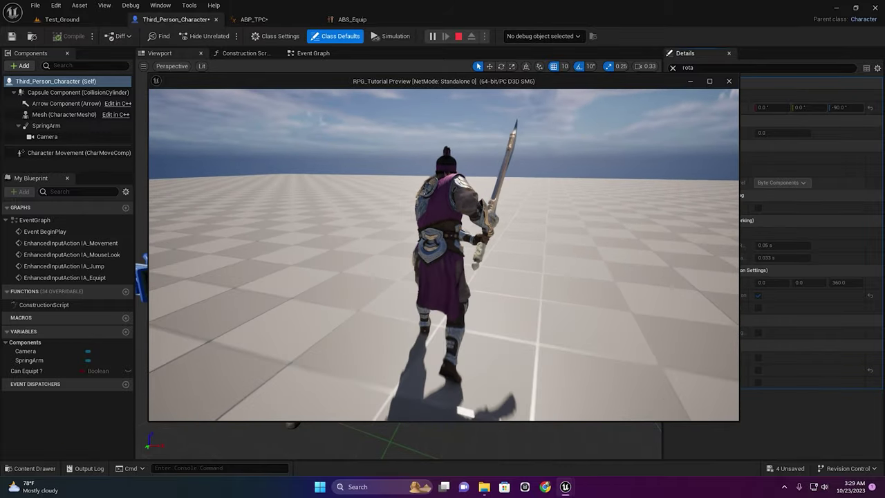
{"action": "key", "text": "Escape"}
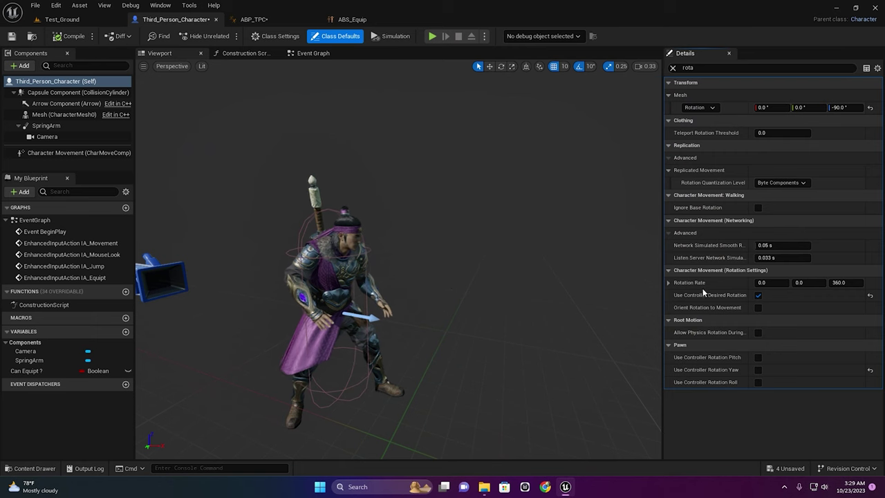
Play-test with both rotation options enabled, running and equipping the sword.
{"action": "left_click", "coordinate": [758, 308]}
{"action": "left_click", "coordinate": [432, 38]}
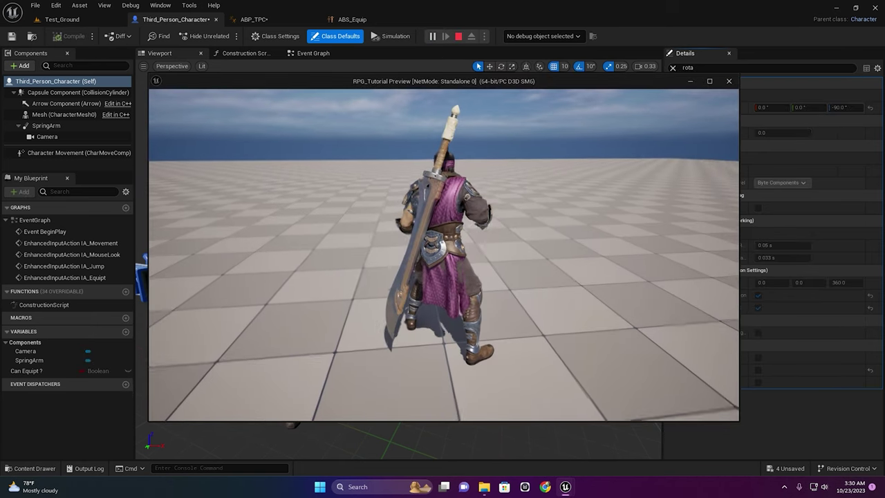
{"action": "key", "text": "w"}
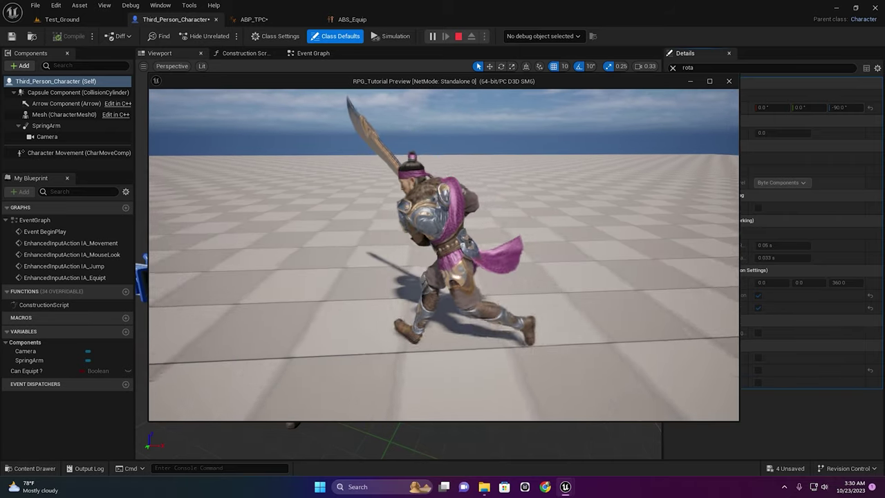
{"action": "key", "text": "e"}
{"action": "key", "text": "Escape"}
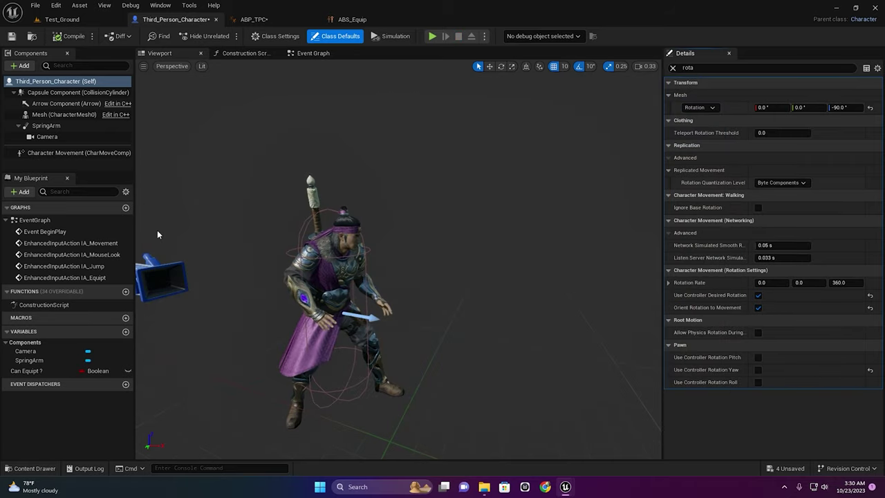
Play-test drawing the sword and running forward and to the left.
{"action": "left_click", "coordinate": [431, 36]}
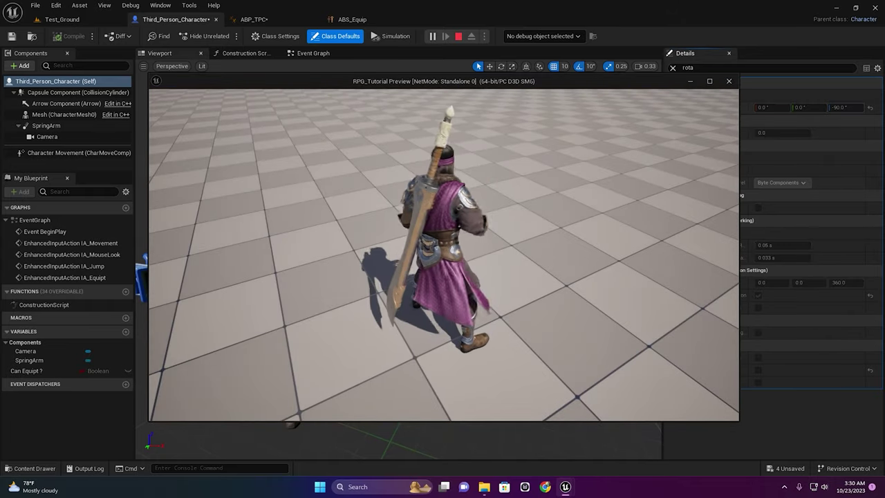
{"action": "key", "text": "e"}
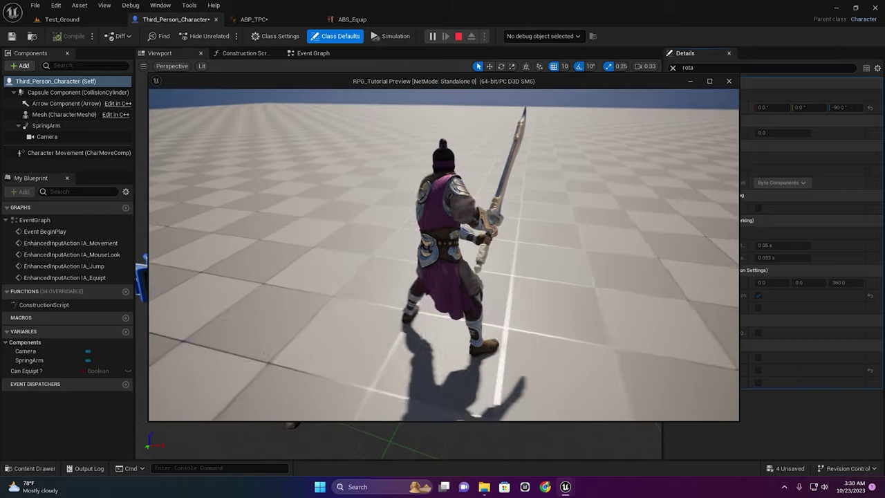
{"action": "key", "text": "w"}
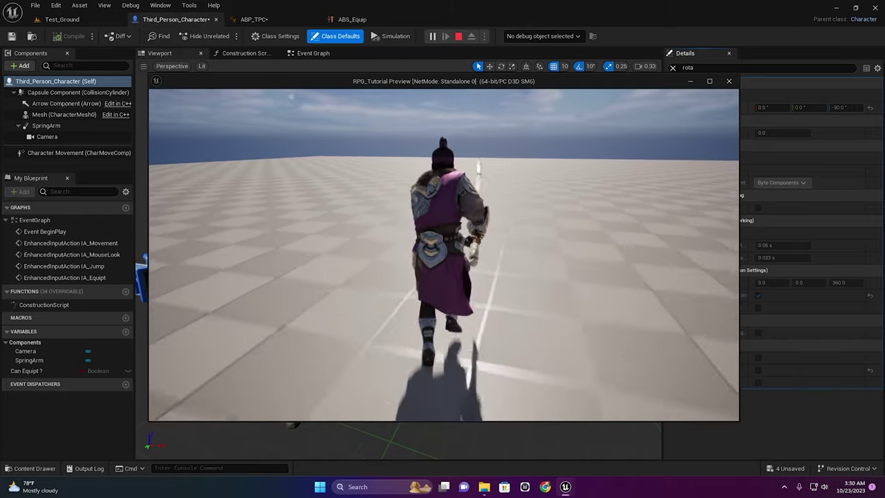
{"action": "key", "text": "a"}
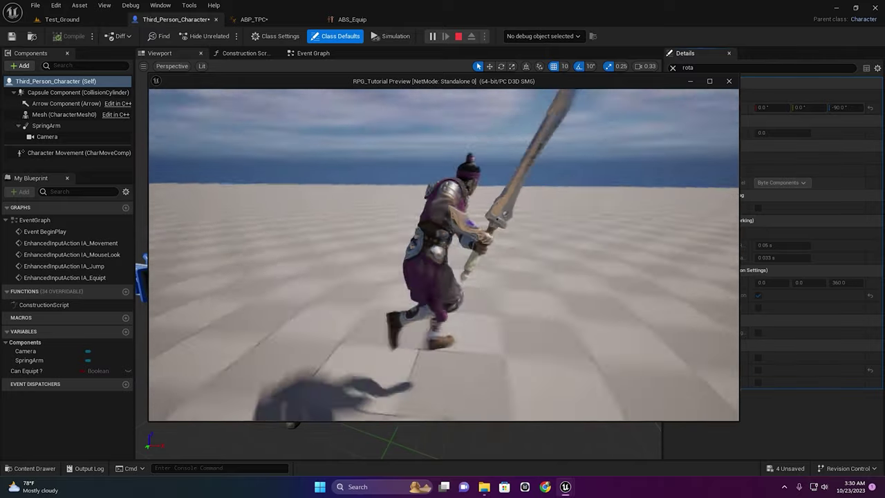
{"action": "key", "text": "Escape"}
Close ABS_Equip, check the Idle/Run state's blend space player in ABP_TPC, then close it.
{"action": "left_click", "coordinate": [340, 22]}
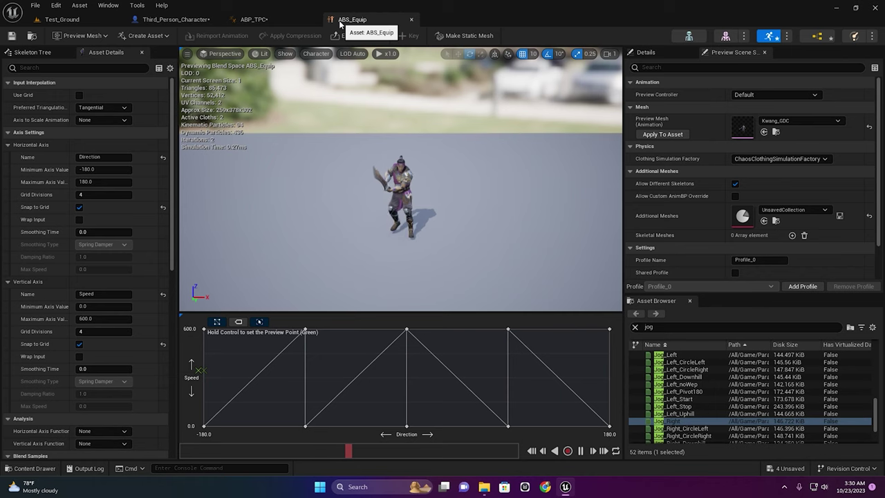
{"action": "left_click", "coordinate": [413, 19]}
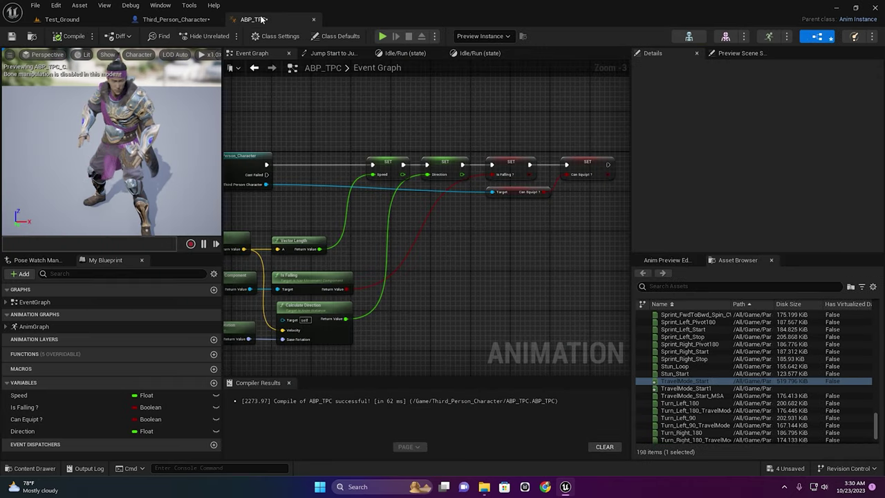
{"action": "left_click", "coordinate": [490, 53]}
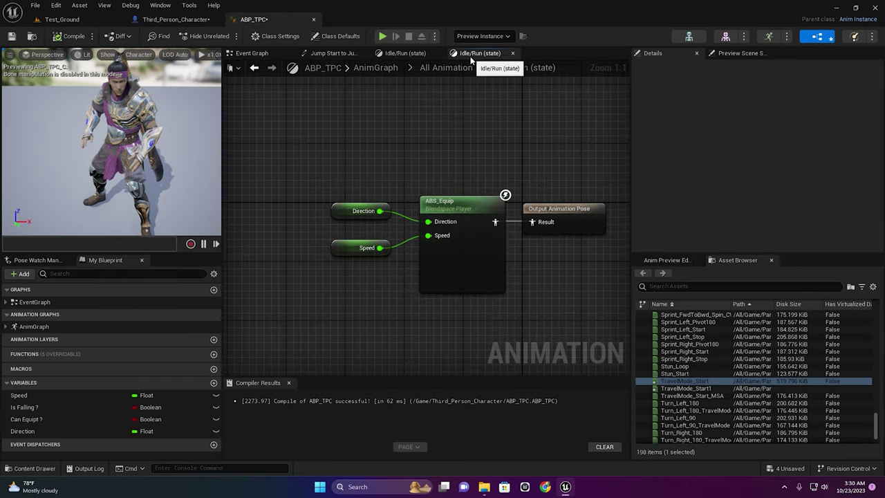
{"action": "left_click", "coordinate": [410, 53]}
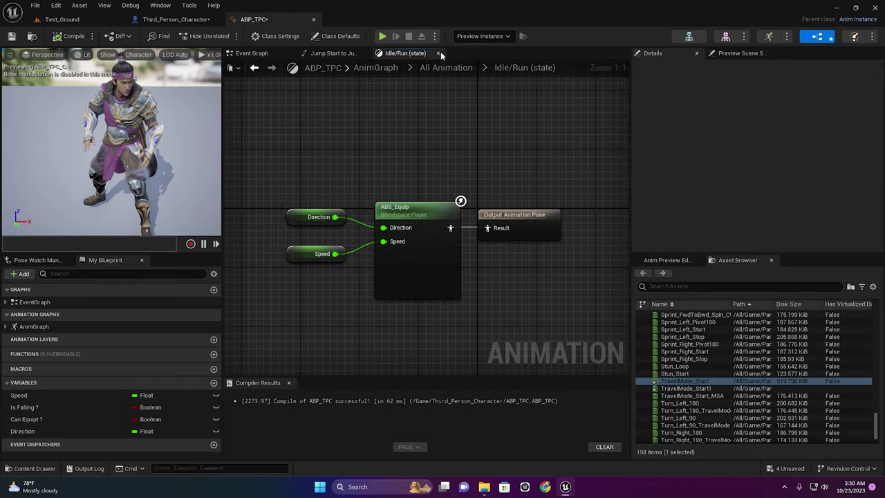
{"action": "left_click", "coordinate": [438, 54]}
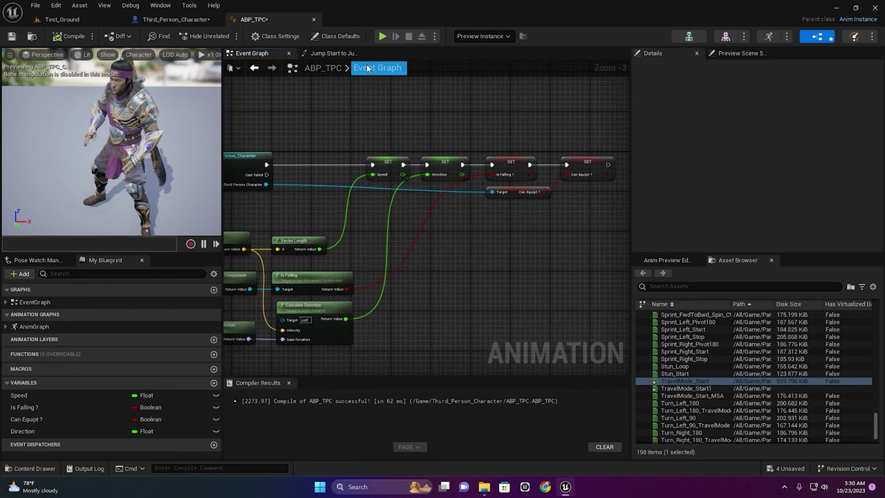
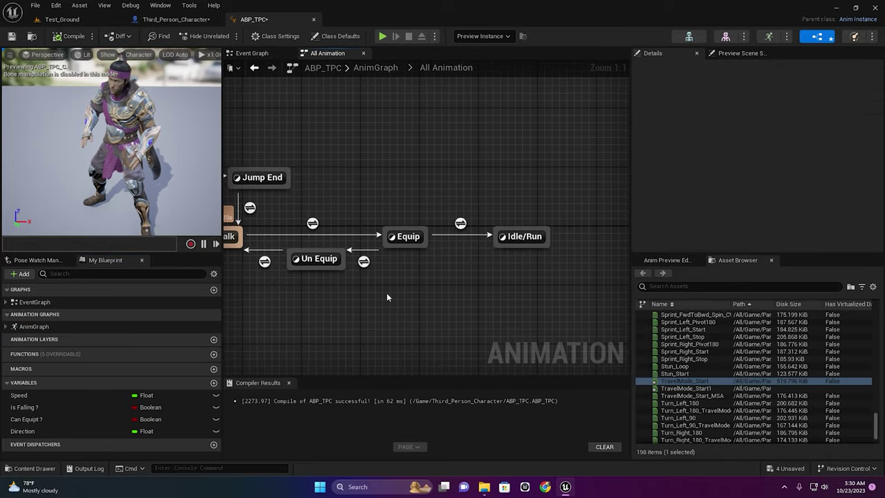
Filter assets to jump animations and preview Jump_Recovery, Jump_Recovery_Additive, Jump_Start and Jump_TravelMode_Apex.
{"action": "mouse_move", "coordinate": [475, 277]}
{"action": "right_mouse_down"}
{"action": "mouse_move", "coordinate": [572, 263]}
{"action": "mouse_move", "coordinate": [458, 250]}
{"action": "right_mouse_up"}
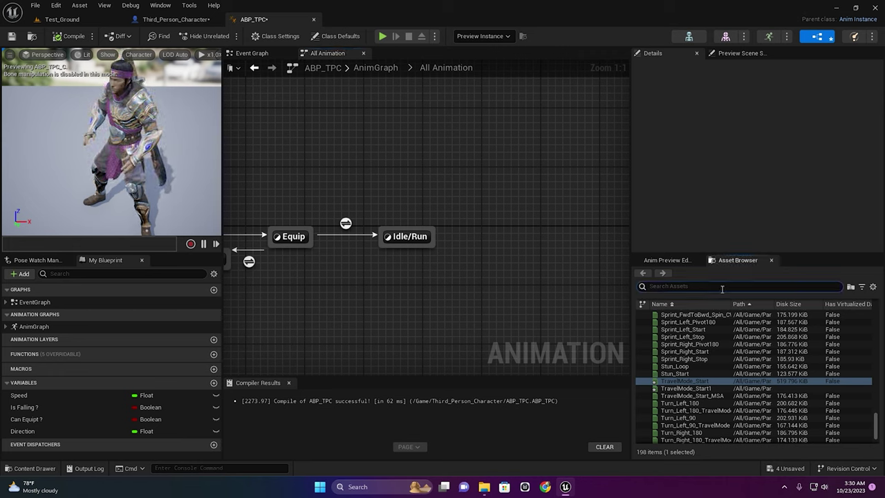
{"action": "type", "text": "jump"}
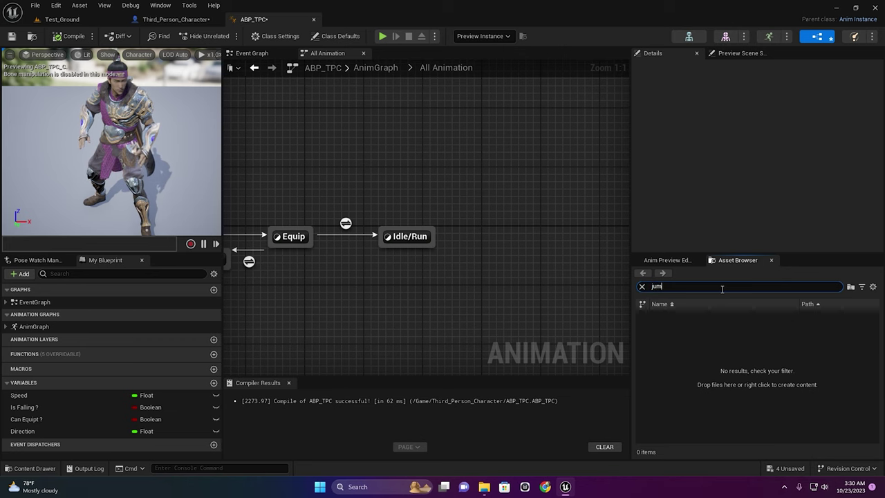
{"action": "type", "text": "p"}
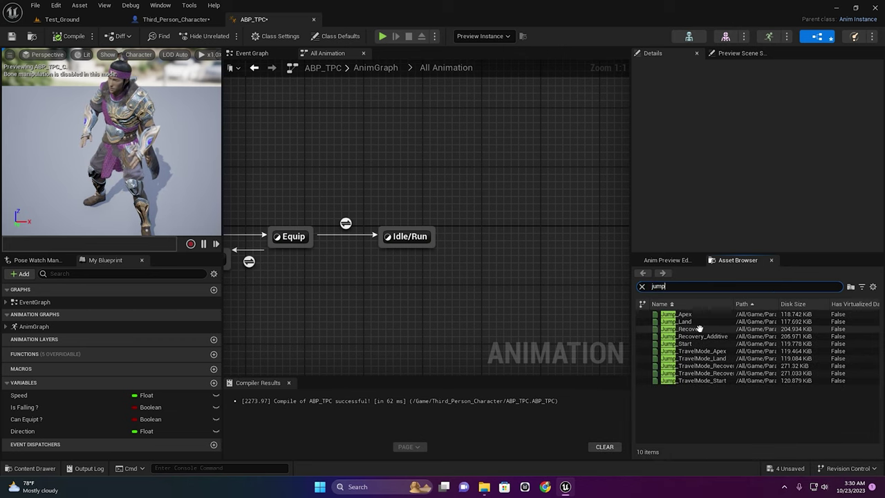
{"action": "double_click", "coordinate": [687, 329]}
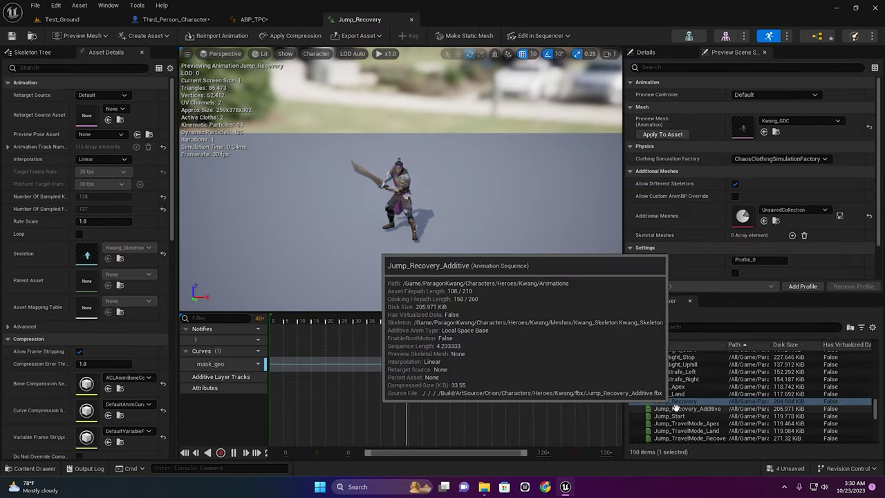
{"action": "double_click", "coordinate": [681, 409]}
{"action": "double_click", "coordinate": [679, 415]}
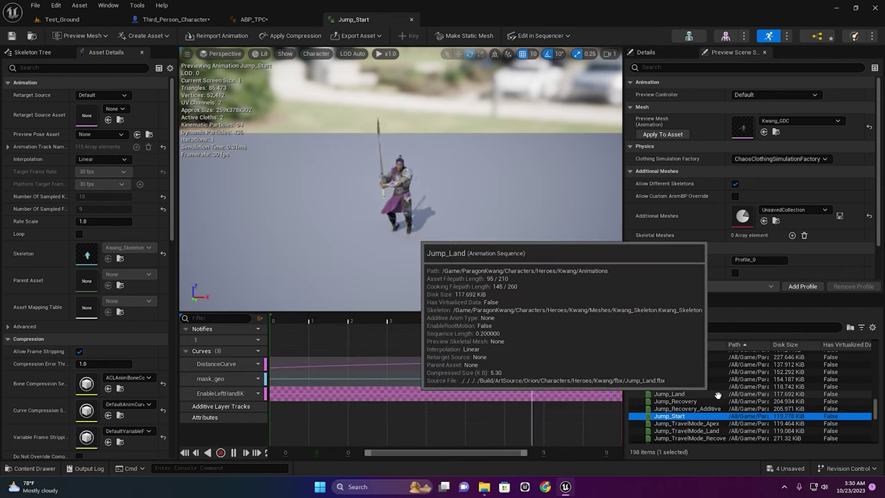
{"action": "double_click", "coordinate": [712, 423]}
Preview Knockback_Bwd and Jump_Start again, then go back to the ABP_TPC state graph.
{"action": "scroll", "coordinate": [691, 408], "scroll_direction": "down", "scroll_amount": 2}
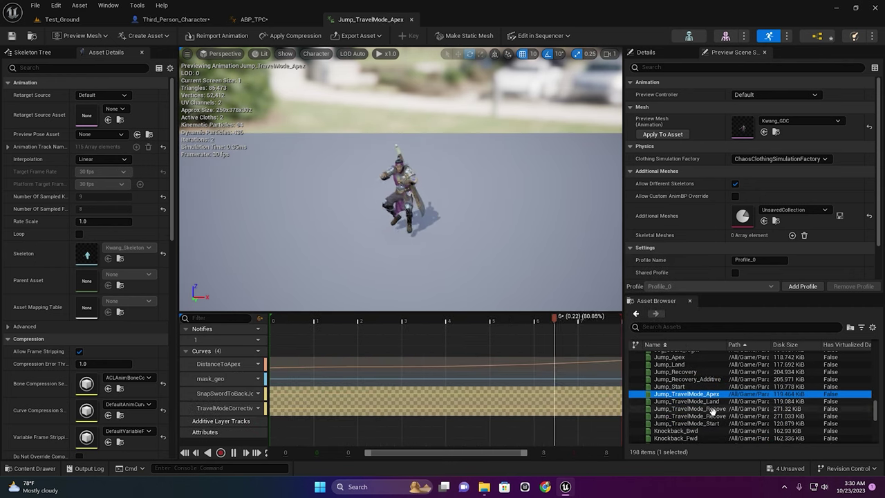
{"action": "double_click", "coordinate": [673, 429]}
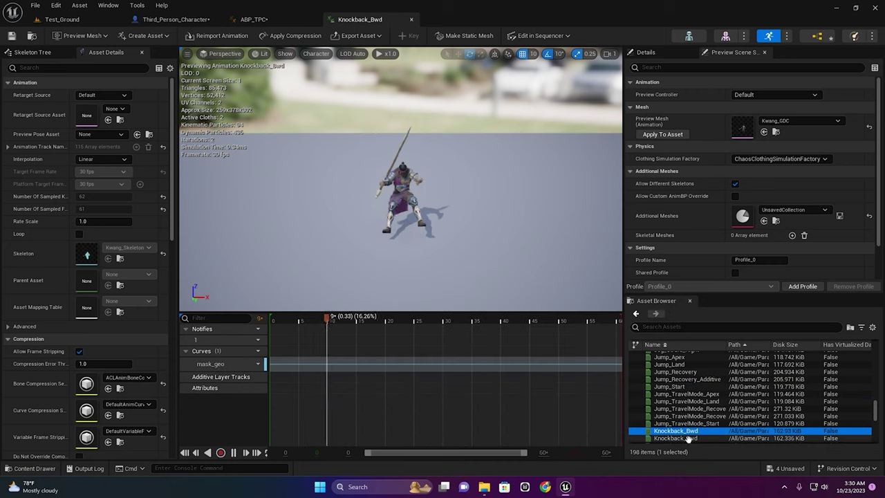
{"action": "double_click", "coordinate": [681, 384]}
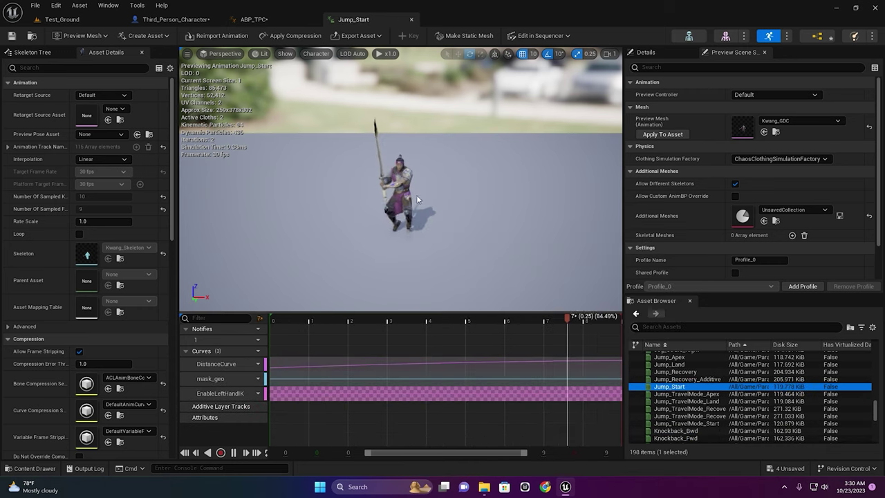
{"action": "left_click", "coordinate": [253, 20]}
{"action": "right_click_drag", "start_coordinate": [449, 267], "coordinate": [450, 276]}
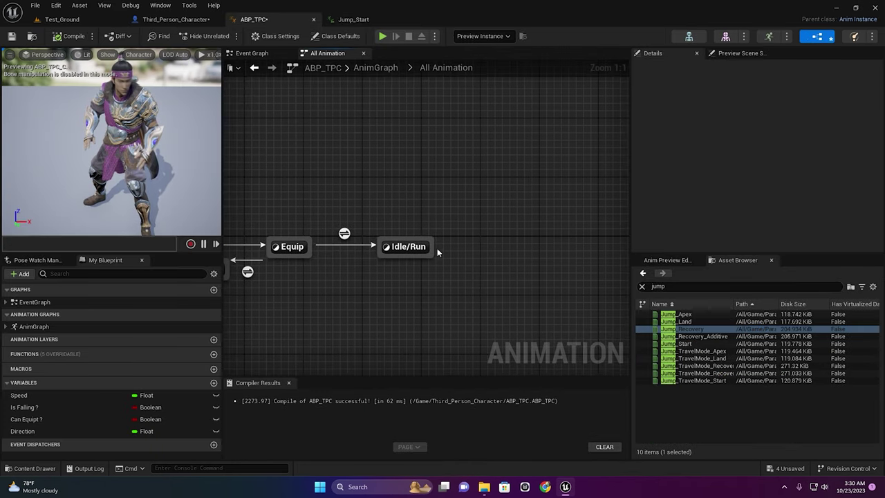
Add a new state linked from Idle/Run and name it JumpS.
{"action": "left_click_drag", "start_coordinate": [435, 247], "coordinate": [439, 251]}
{"action": "left_click_drag", "start_coordinate": [495, 253], "coordinate": [496, 254]}
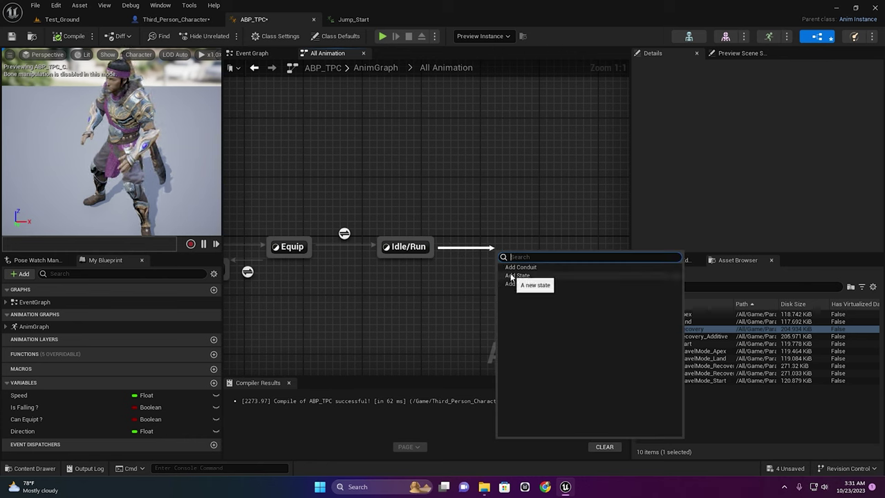
{"action": "left_click", "coordinate": [438, 255]}
{"action": "left_click_drag", "start_coordinate": [432, 239], "coordinate": [451, 203]}
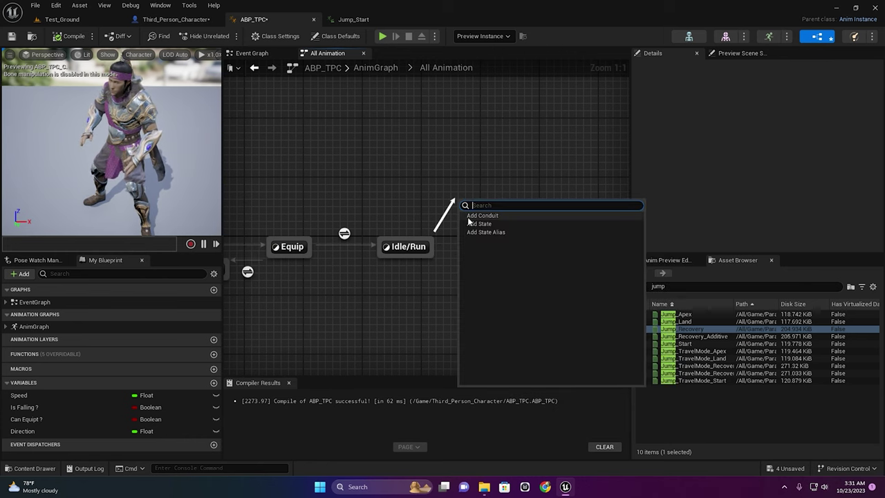
{"action": "left_click", "coordinate": [479, 224]}
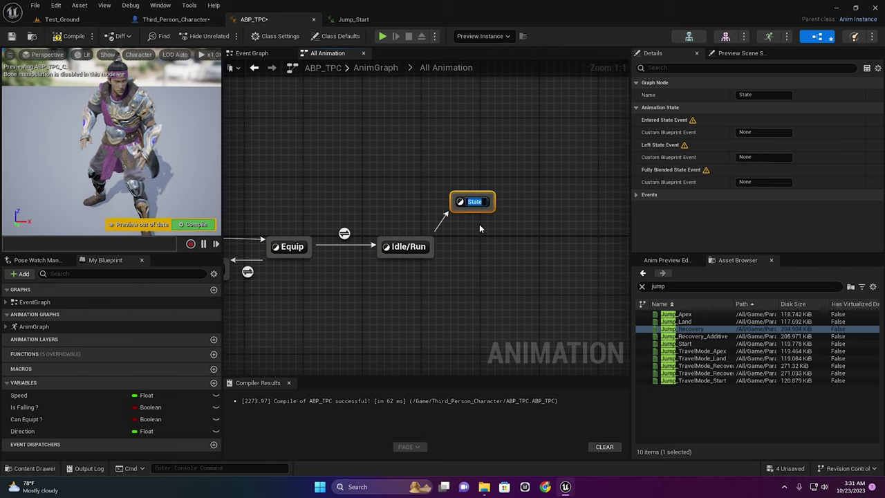
{"action": "type", "text": "Jump"}
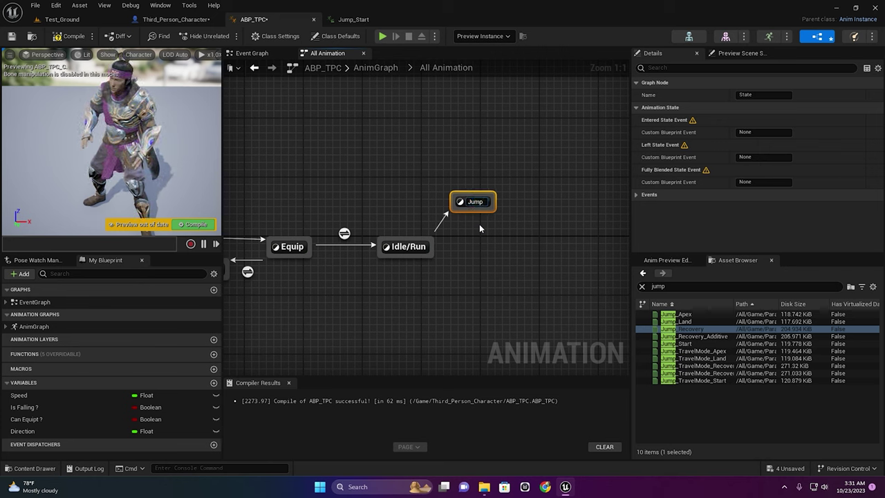
{"action": "type", "text": " Start"}
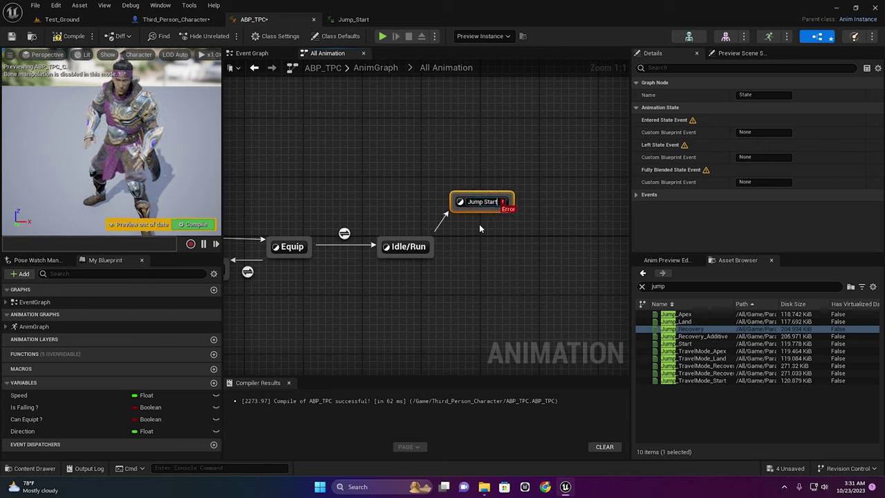
{"action": "key", "text": "Escape"}
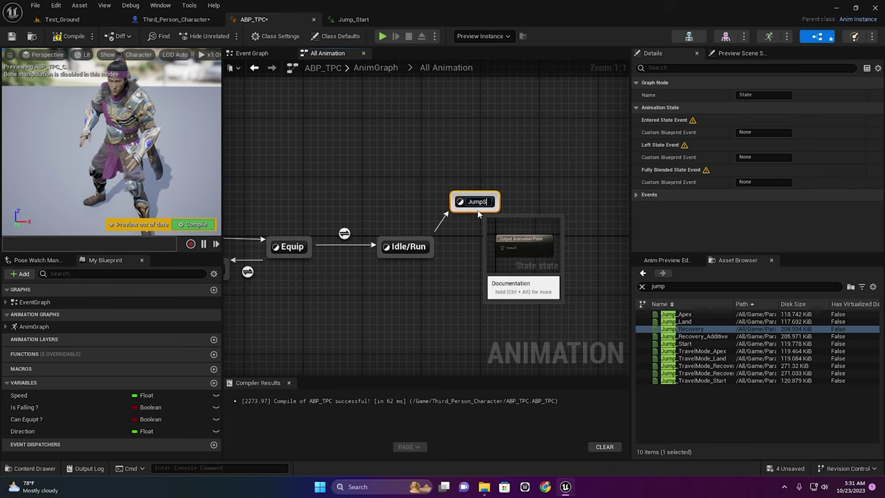
{"action": "key", "text": "Return"}
Delete that JumpS state and recreate JumpS with a fresh transition from Idle/Run.
{"action": "right_click_drag", "start_coordinate": [461, 173], "coordinate": [404, 206]}
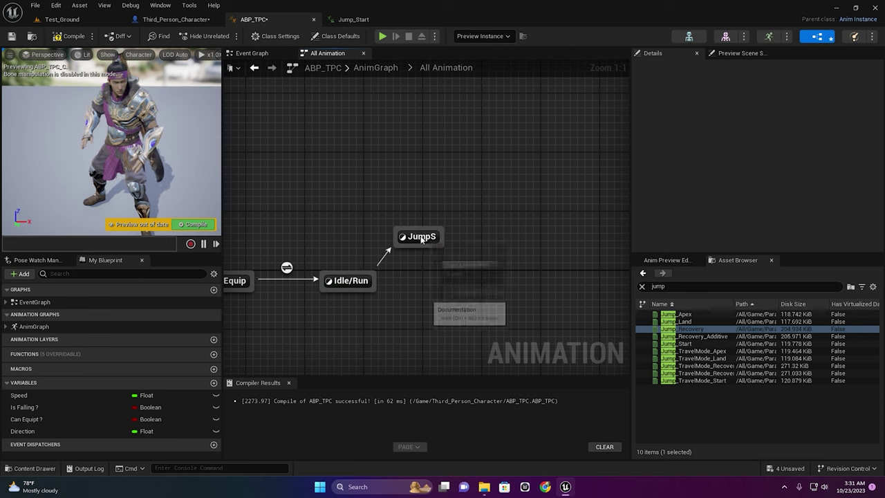
{"action": "right_click_drag", "start_coordinate": [420, 262], "coordinate": [505, 238]}
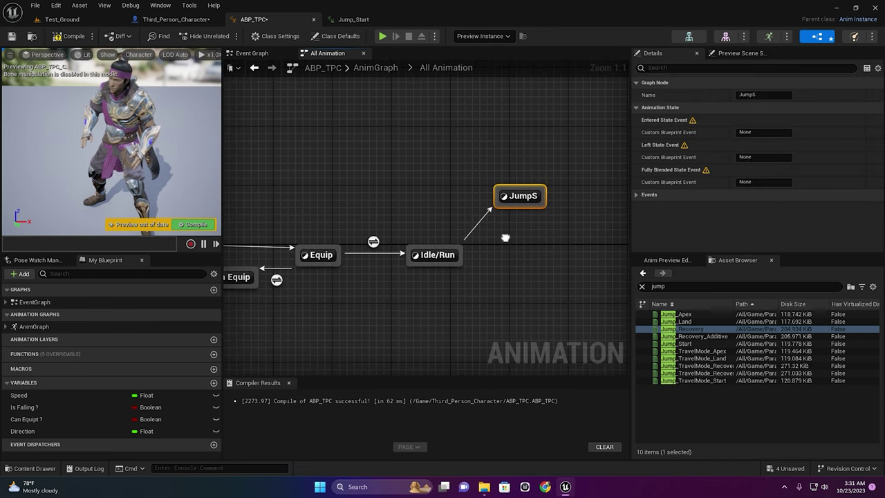
{"action": "left_click", "coordinate": [447, 251]}
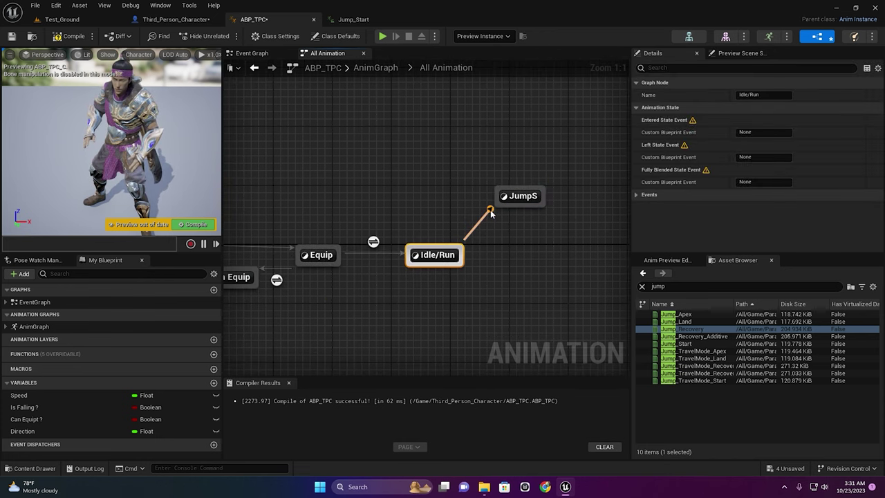
{"action": "left_click_drag", "start_coordinate": [490, 213], "coordinate": [492, 216]}
{"action": "key", "text": "Delete"}
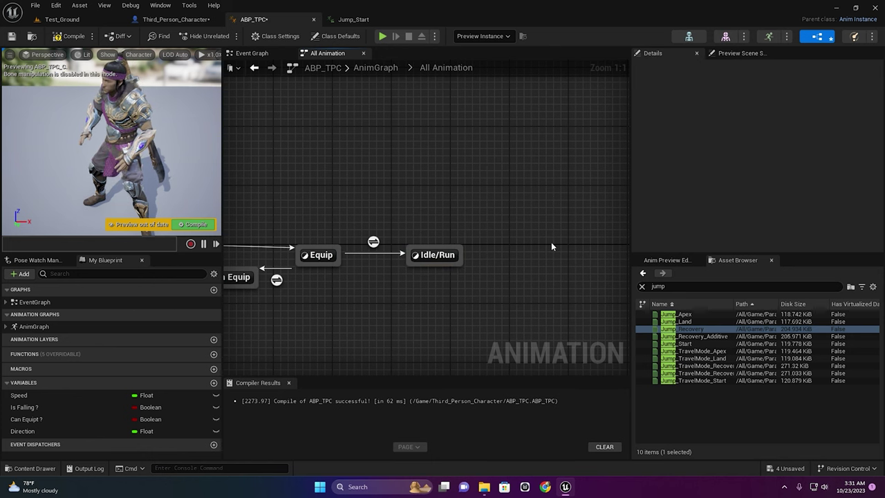
{"action": "left_click_drag", "start_coordinate": [459, 253], "coordinate": [499, 220]}
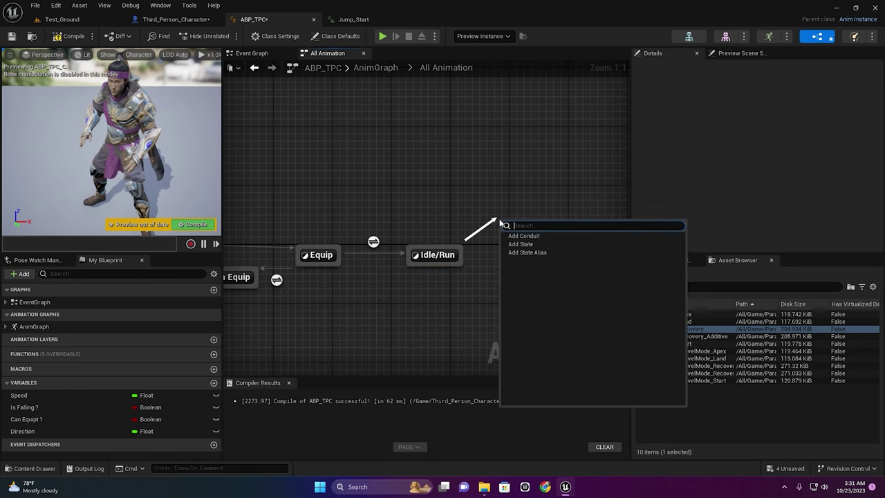
{"action": "left_click", "coordinate": [526, 244]}
{"action": "type", "text": "J"}
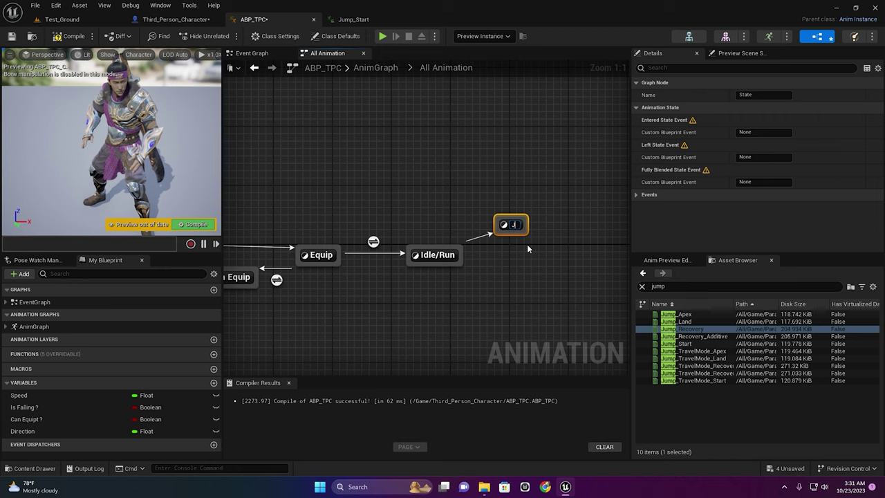
{"action": "type", "text": "umpS"}
{"action": "key", "text": "Return"}
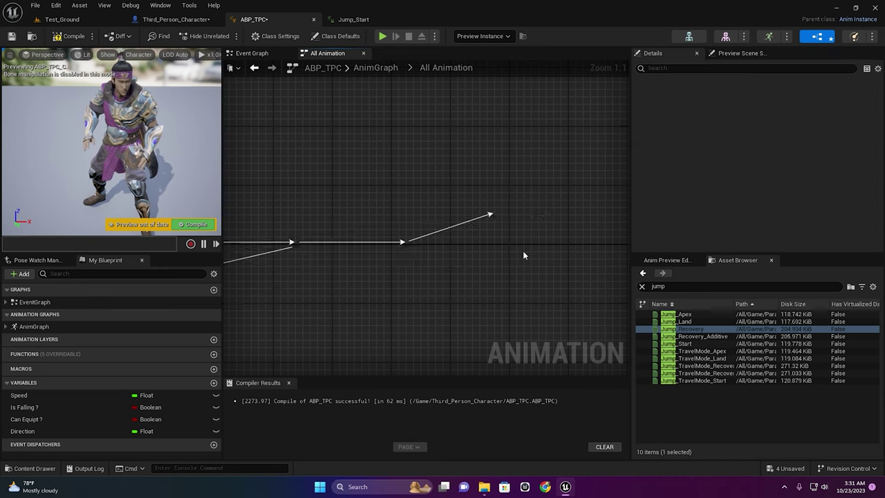
Add a JumpD state after JumpS and wire JumpD back to Idle/Run.
{"action": "right_click_drag", "start_coordinate": [522, 250], "coordinate": [445, 282]}
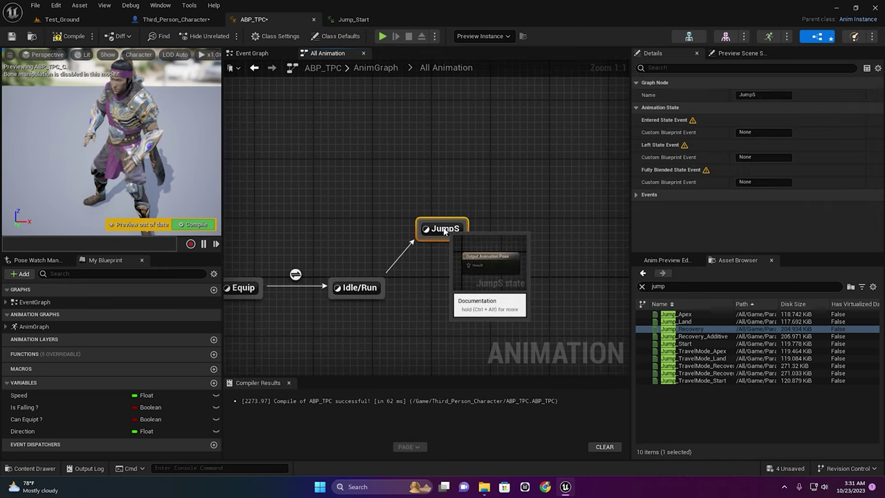
{"action": "right_click_drag", "start_coordinate": [466, 278], "coordinate": [398, 256]}
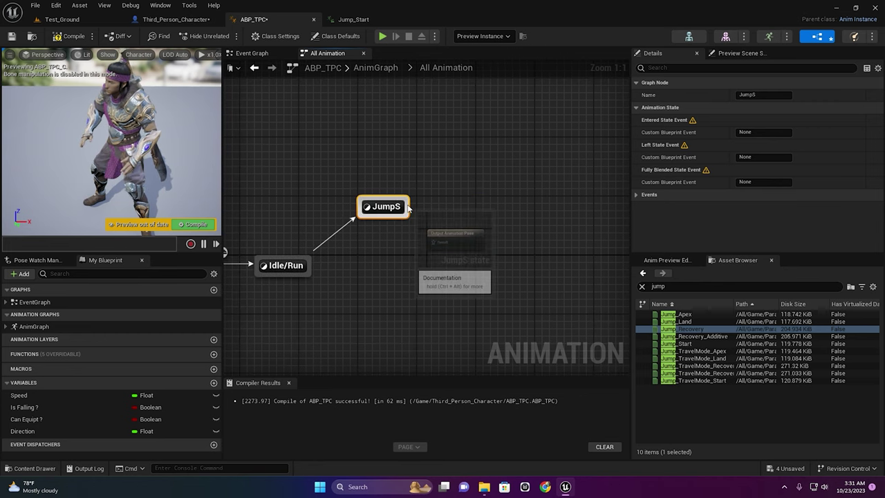
{"action": "mouse_move", "coordinate": [409, 217]}
{"action": "left_mouse_down"}
{"action": "mouse_move", "coordinate": [427, 263]}
{"action": "mouse_move", "coordinate": [438, 265]}
{"action": "left_mouse_up"}
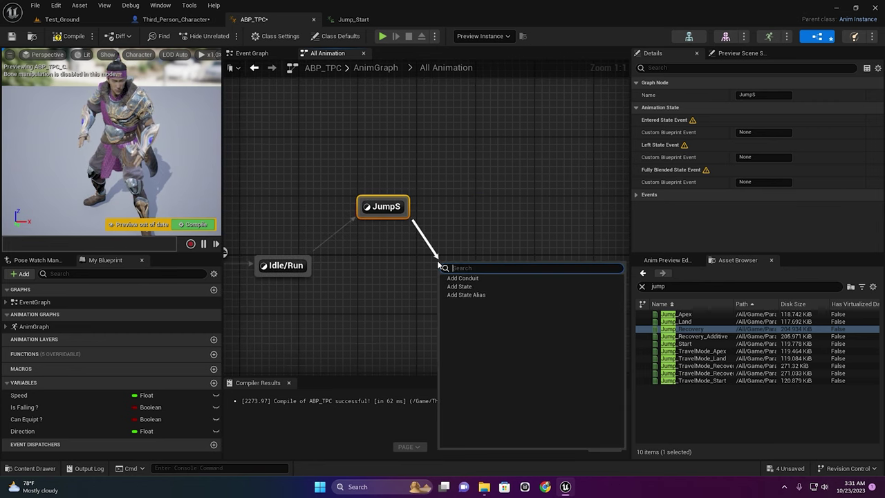
{"action": "left_click", "coordinate": [463, 286]}
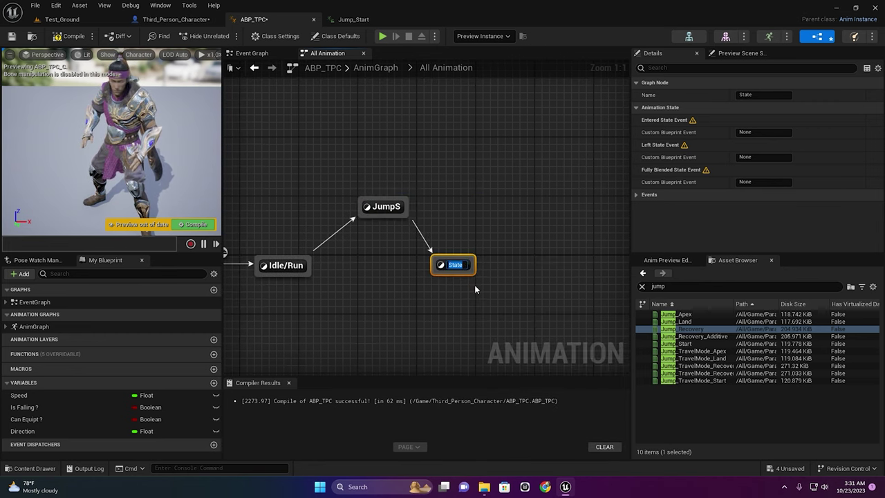
{"action": "type", "text": "Jump"}
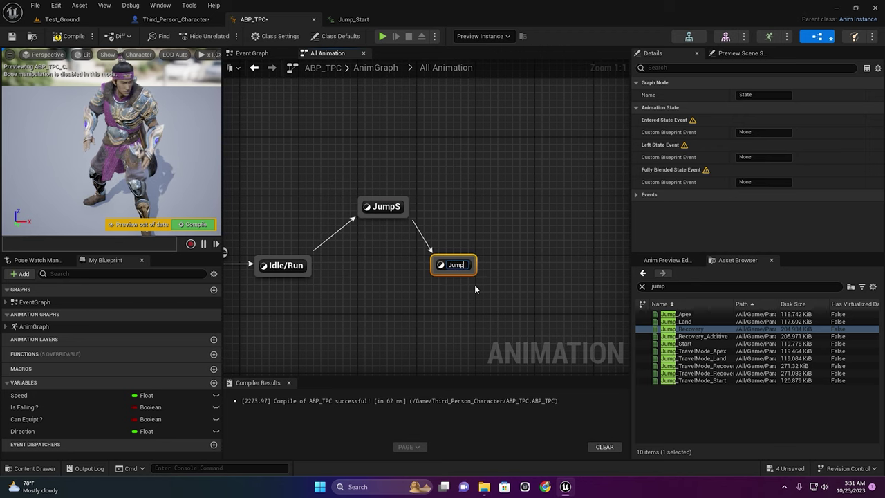
{"action": "type", "text": "D"}
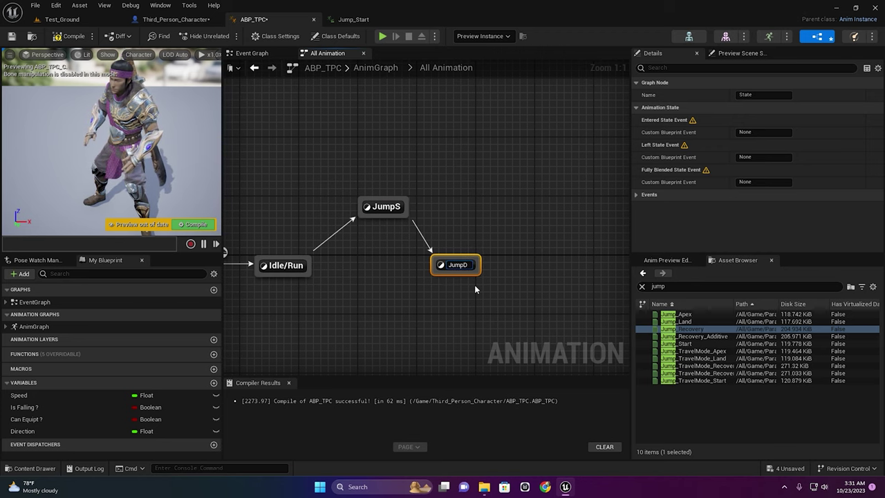
{"action": "left_click", "coordinate": [474, 284]}
{"action": "right_click_drag", "start_coordinate": [443, 306], "coordinate": [523, 267]}
{"action": "left_click_drag", "start_coordinate": [523, 267], "coordinate": [381, 265]}
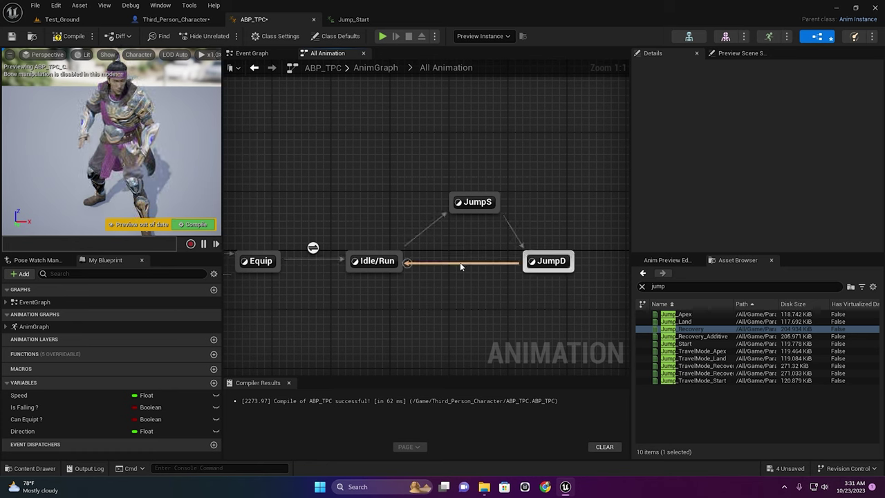
Compile and locate the Idle/Run to JumpS transition flagged as having no rule.
{"action": "left_click", "coordinate": [194, 222]}
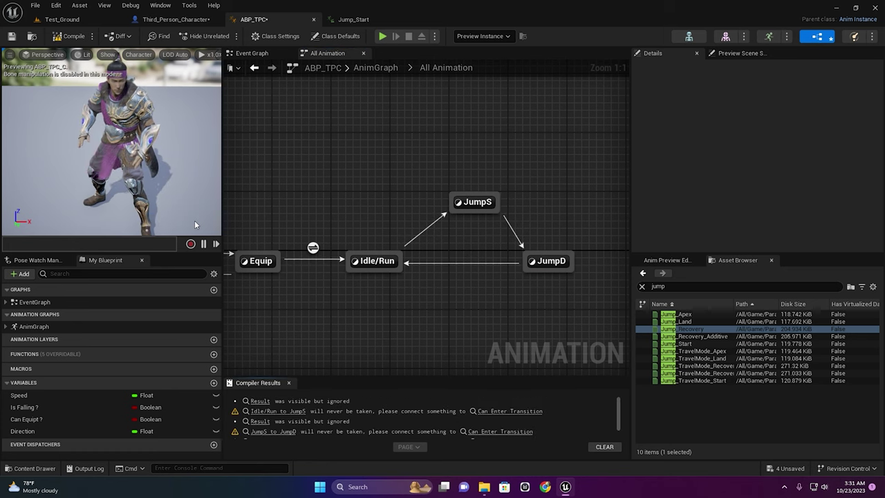
{"action": "left_click", "coordinate": [277, 410]}
{"action": "mouse_move", "coordinate": [498, 274]}
{"action": "right_mouse_down"}
{"action": "mouse_move", "coordinate": [347, 294]}
{"action": "mouse_move", "coordinate": [107, 282]}
{"action": "right_mouse_up"}
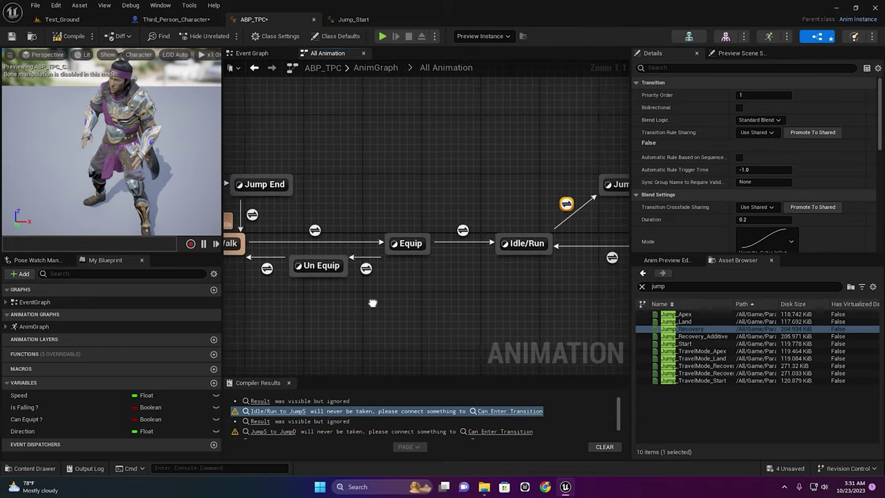
{"action": "left_click_drag", "start_coordinate": [459, 227], "coordinate": [494, 194]}
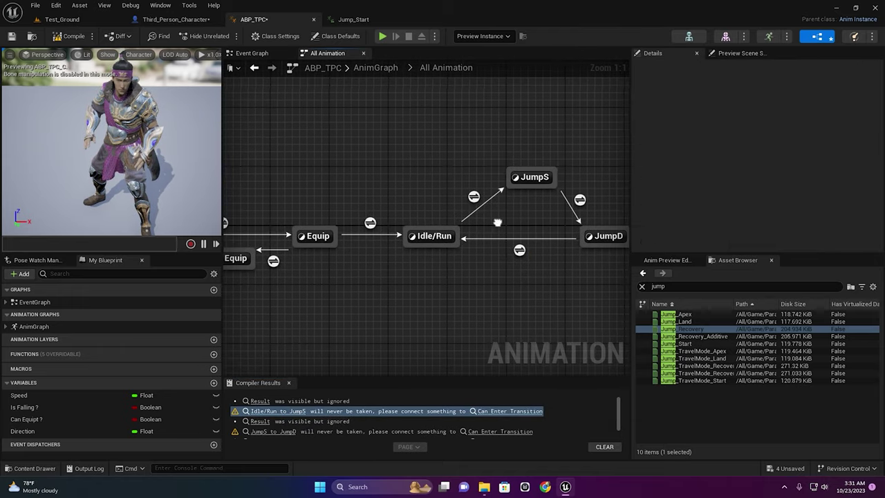
{"action": "right_click_drag", "start_coordinate": [495, 195], "coordinate": [414, 221]}
Add an Is Falling ? getter to the Idle/Run to JumpS transition rule.
{"action": "double_click", "coordinate": [392, 225]}
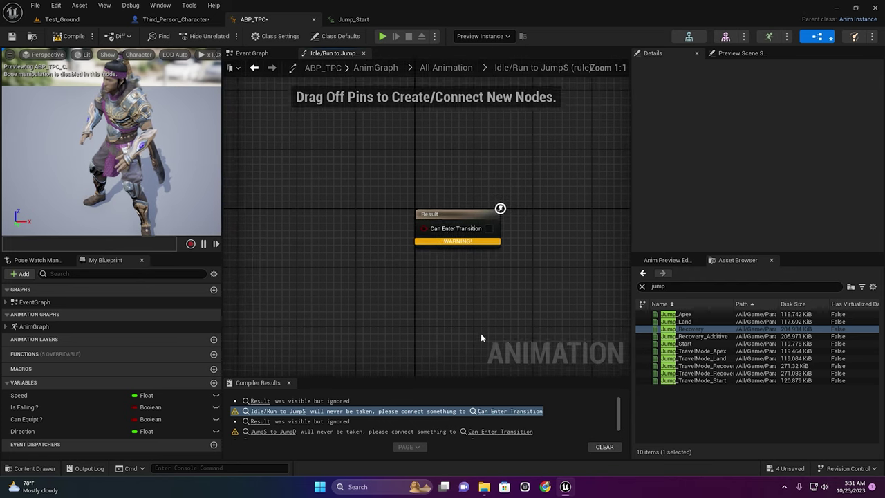
{"action": "mouse_move", "coordinate": [69, 407]}
{"action": "left_mouse_down", "text": "ctrl"}
{"action": "mouse_move", "coordinate": [314, 248]}
{"action": "mouse_move", "coordinate": [436, 236]}
{"action": "left_mouse_up", "text": "ctrl"}
{"action": "left_click", "coordinate": [446, 68]}
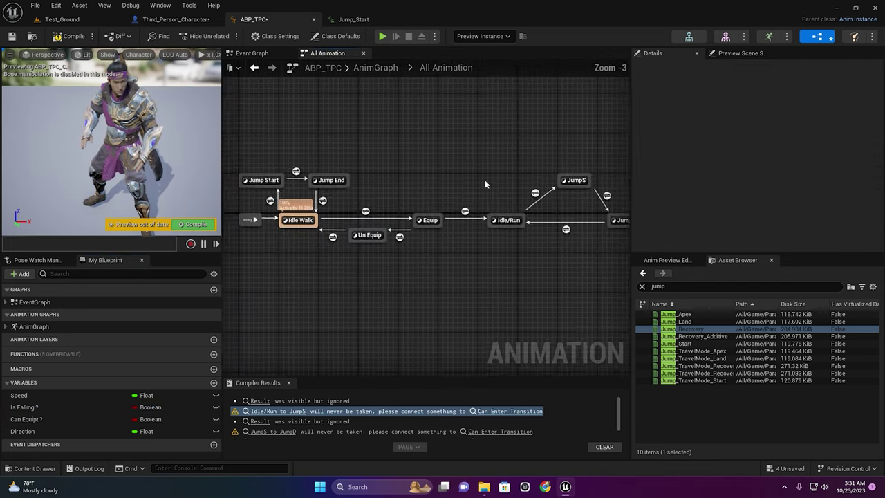
{"action": "scroll", "coordinate": [378, 221], "scroll_direction": "up", "scroll_amount": 5}
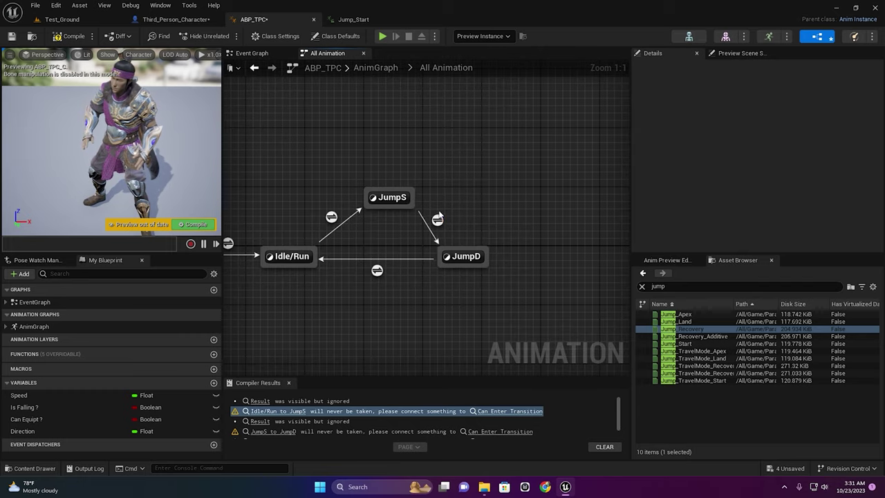
In the JumpS to JumpD rule, place Is Falling ? and wire it into a NOT Boolean node.
{"action": "left_click", "coordinate": [437, 220]}
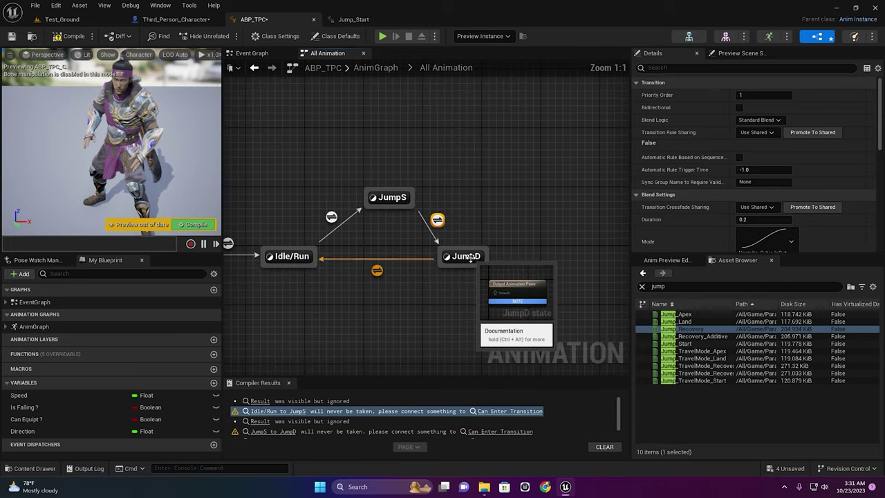
{"action": "double_click", "coordinate": [437, 220]}
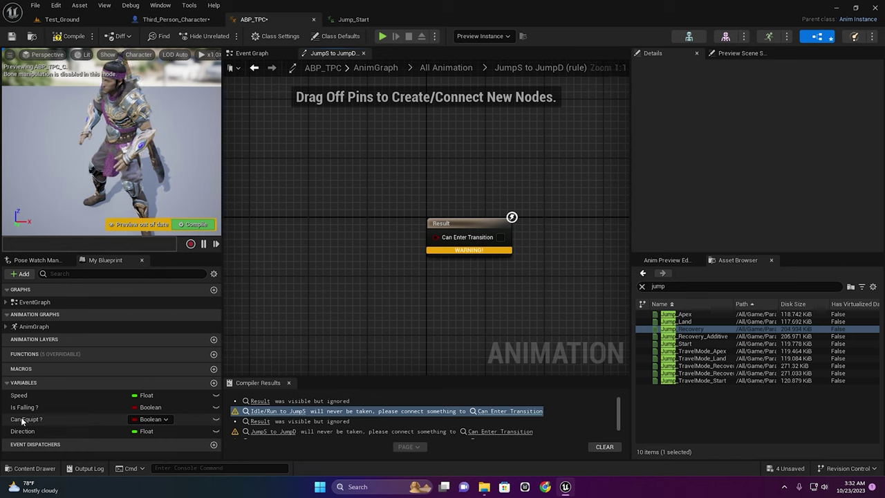
{"action": "mouse_move", "coordinate": [26, 419]}
{"action": "left_mouse_down"}
{"action": "mouse_move", "coordinate": [31, 399]}
{"action": "mouse_move", "coordinate": [259, 253]}
{"action": "mouse_move", "coordinate": [339, 256]}
{"action": "left_mouse_up"}
{"action": "left_click", "coordinate": [283, 271]}
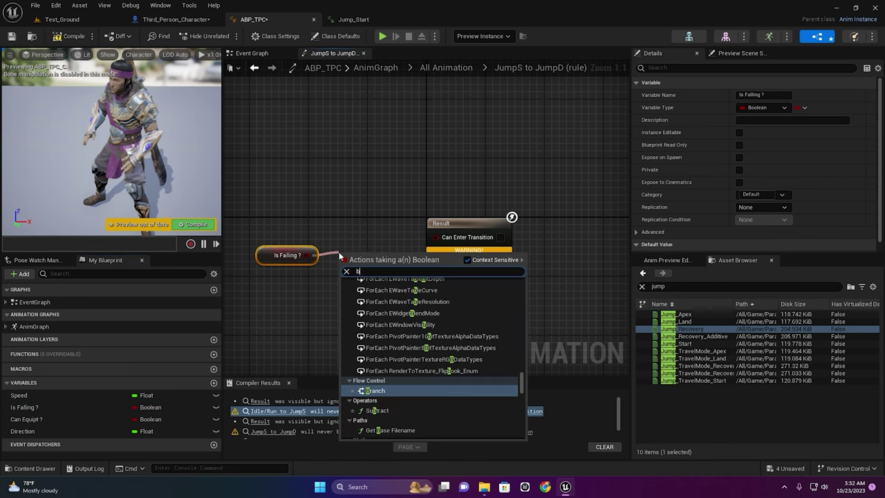
{"action": "type", "text": "bit"}
{"action": "key", "text": "BackSpace"}
{"action": "key", "text": "BackSpace"}
{"action": "key", "text": "BackSpace"}
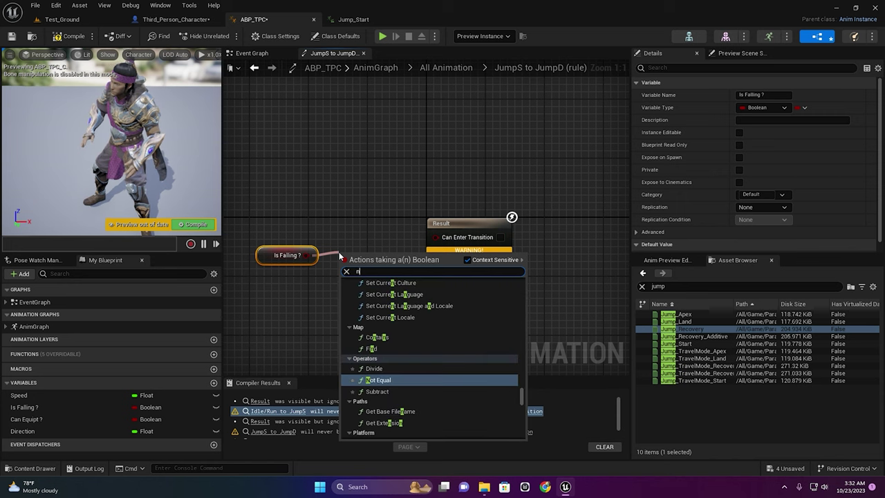
{"action": "type", "text": "not"}
{"action": "key", "text": "Up"}
{"action": "key", "text": "Up"}
{"action": "key", "text": "Up"}
{"action": "key", "text": "Return"}
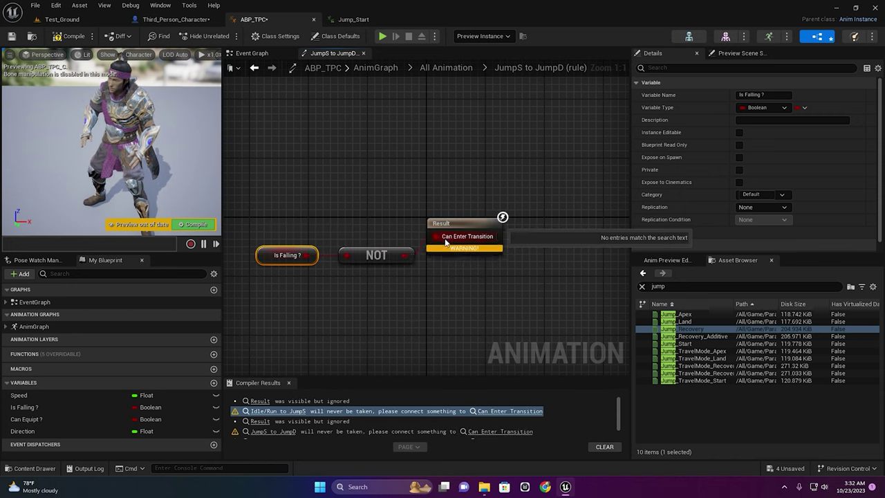
{"action": "left_click", "coordinate": [451, 67]}
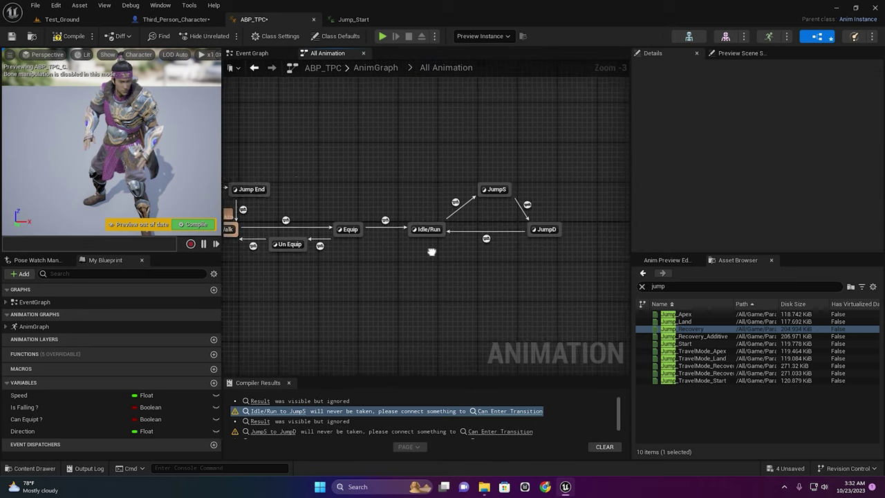
Enable Automatic Rule Based on Sequence Player on the JumpD to Idle/Run transition and compile.
{"action": "left_click", "coordinate": [396, 228]}
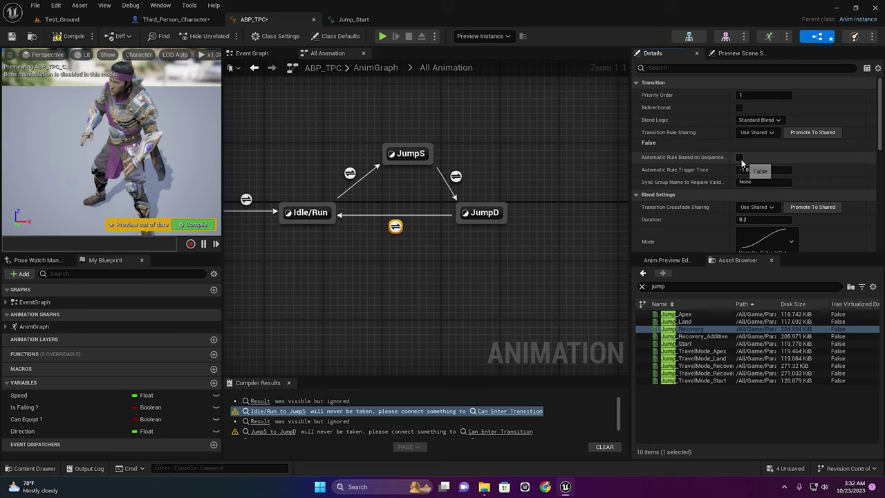
{"action": "left_click", "coordinate": [739, 157]}
{"action": "left_click", "coordinate": [200, 224]}
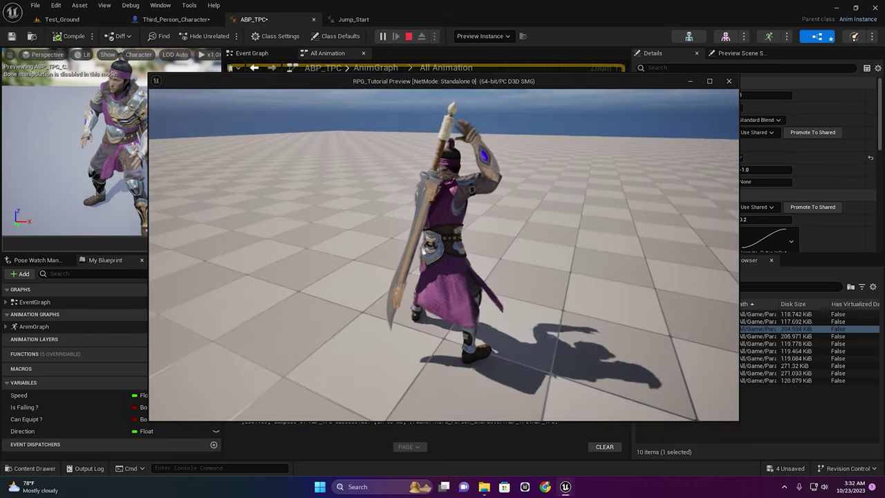
Test running and idling in play mode, then exit the session.
{"action": "key", "text": "w"}
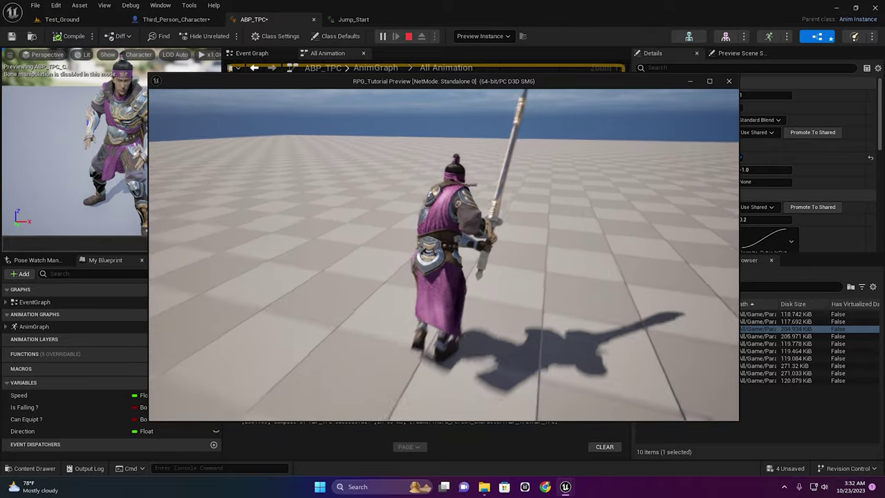
{"action": "key", "text": "e"}
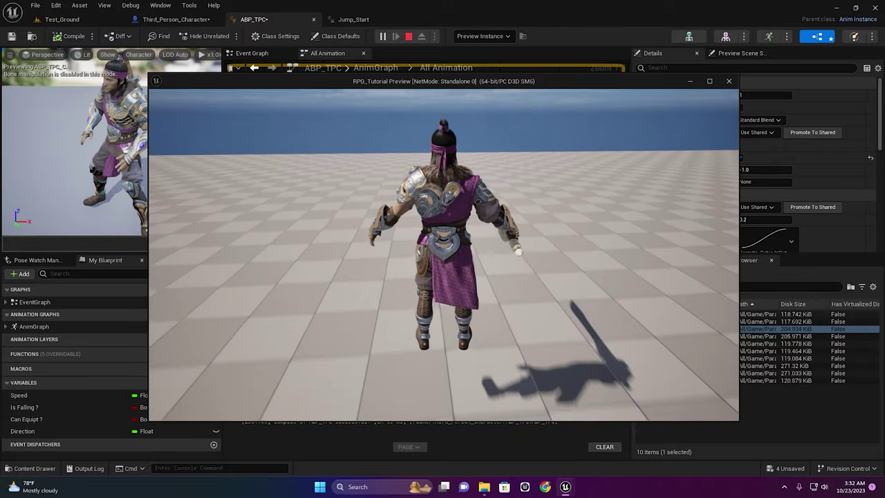
{"action": "key", "text": "Escape"}
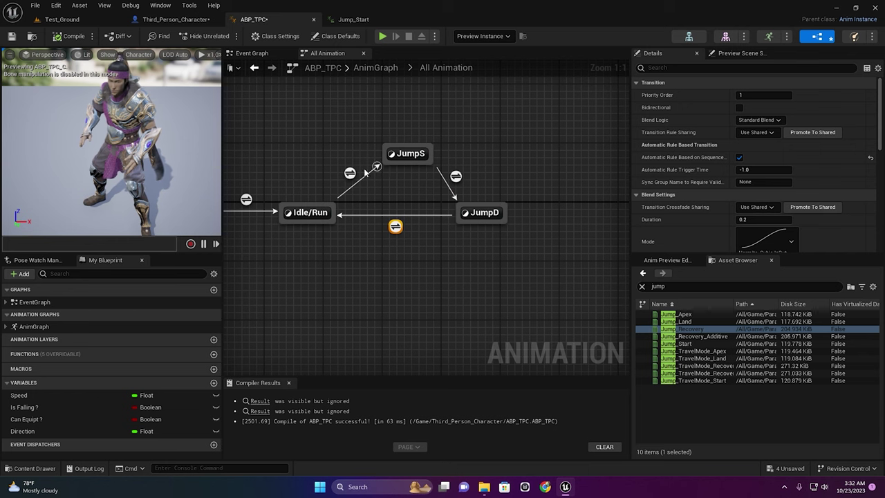
Make JumpS play Jump_Start and JumpD play Jump_Land as their output poses.
{"action": "double_click", "coordinate": [404, 151]}
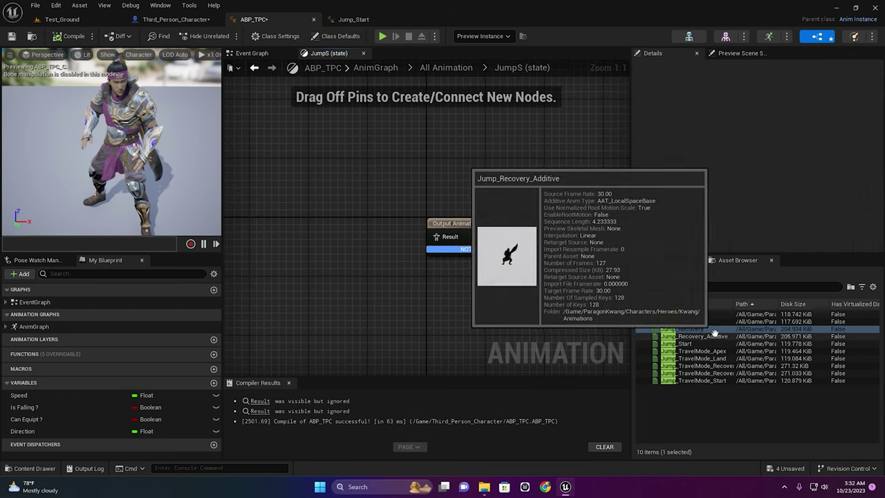
{"action": "mouse_move", "coordinate": [693, 344]}
{"action": "mouse_move", "coordinate": [693, 344]}
{"action": "left_mouse_down"}
{"action": "mouse_move", "coordinate": [428, 228]}
{"action": "mouse_move", "coordinate": [436, 236]}
{"action": "left_mouse_up"}
{"action": "left_click", "coordinate": [456, 67]}
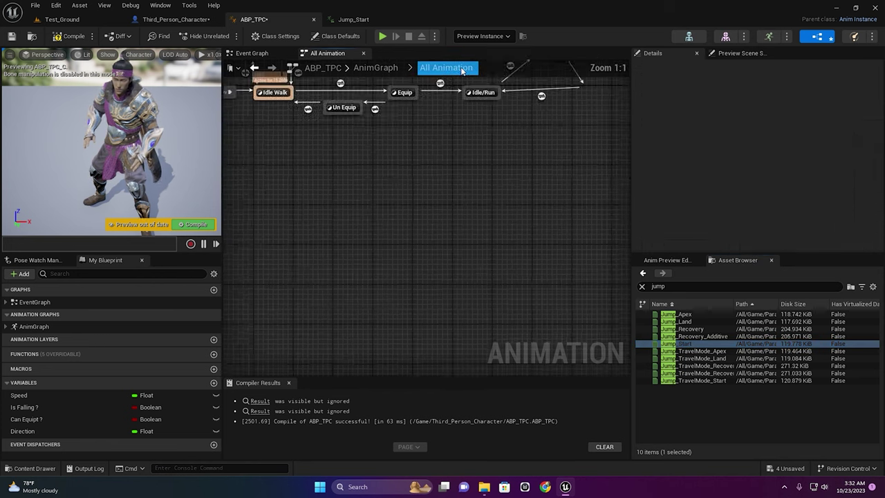
{"action": "double_click", "coordinate": [459, 205]}
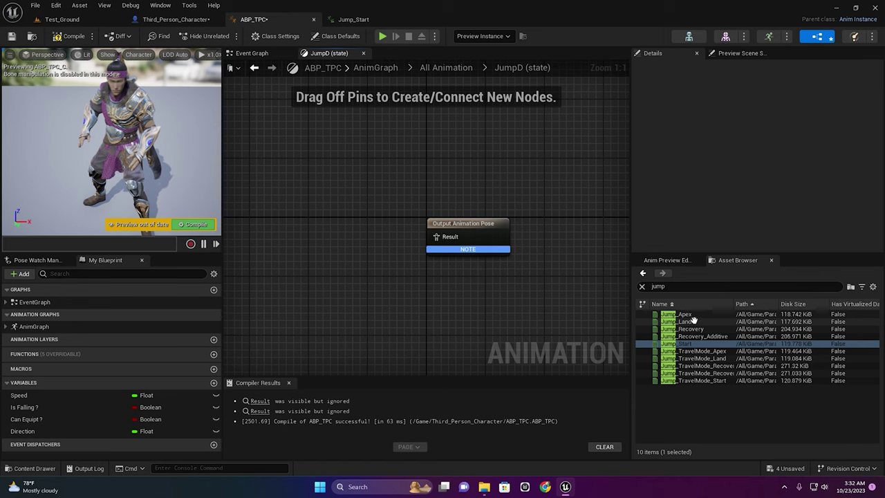
{"action": "left_click_drag", "start_coordinate": [688, 321], "coordinate": [457, 256]}
Play-test the character running forward, turning and jumping, then end the session.
{"action": "left_click", "coordinate": [381, 37]}
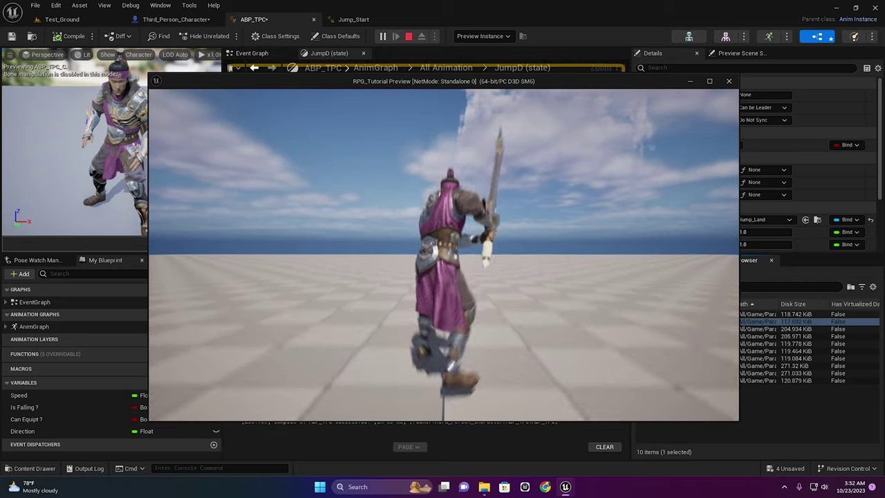
{"action": "key", "text": "w"}
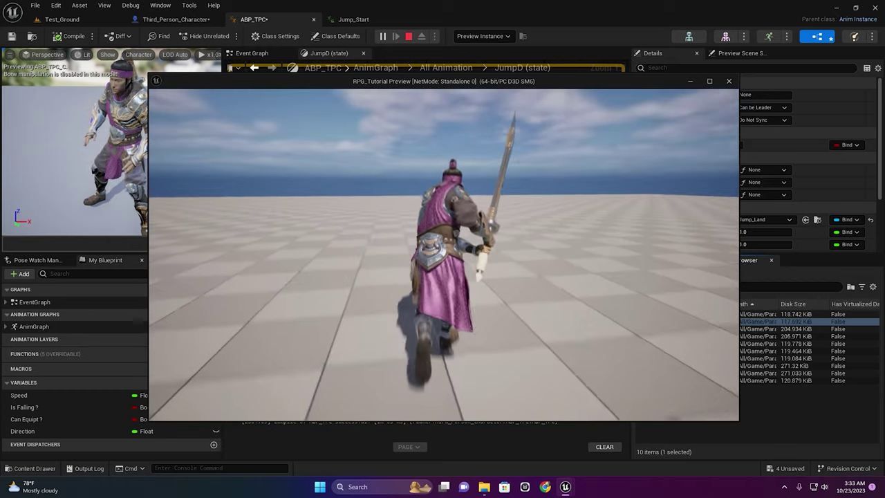
{"action": "key", "text": "w"}
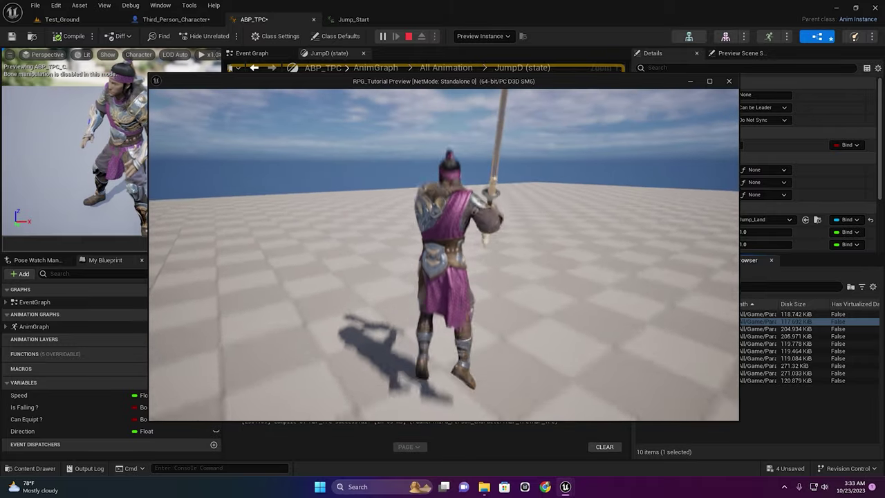
{"action": "key", "text": "space"}
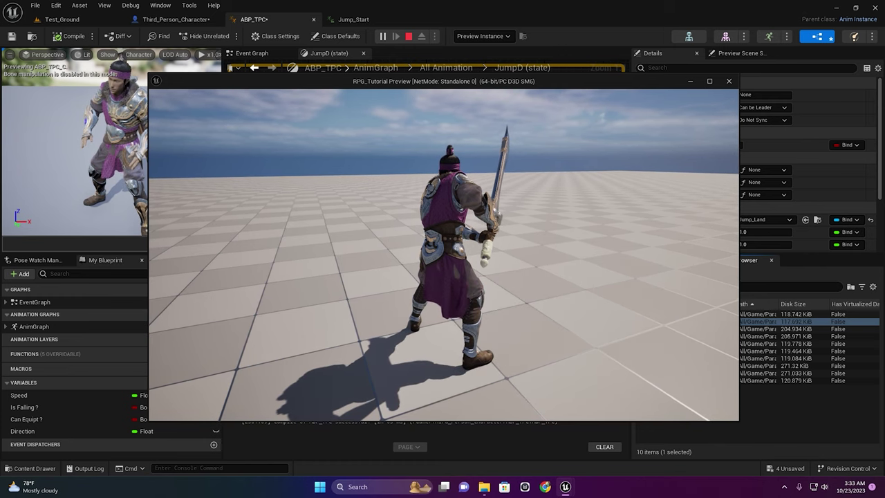
{"action": "key", "text": "Escape"}
Delete the Equip to Un Equip transition in the All Animation state machine.
{"action": "left_click", "coordinate": [446, 67]}
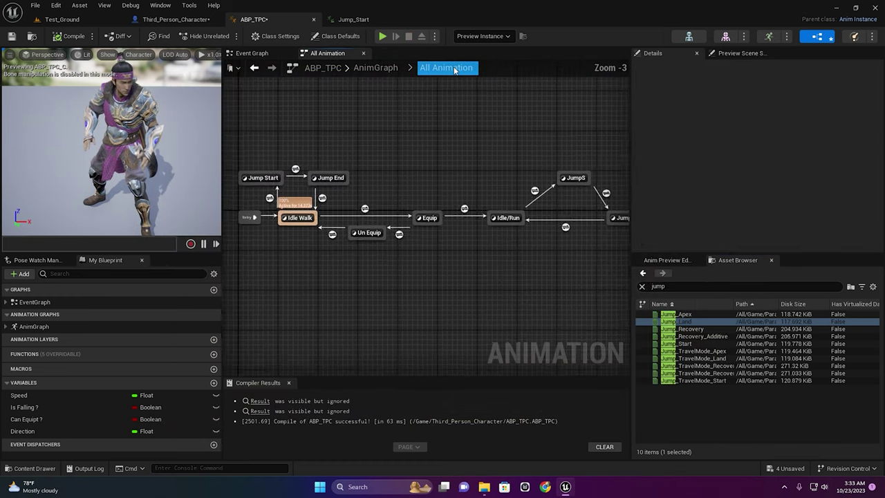
{"action": "scroll", "coordinate": [462, 259], "scroll_direction": "up", "scroll_amount": 4}
{"action": "right_click_drag", "start_coordinate": [462, 258], "coordinate": [516, 257]}
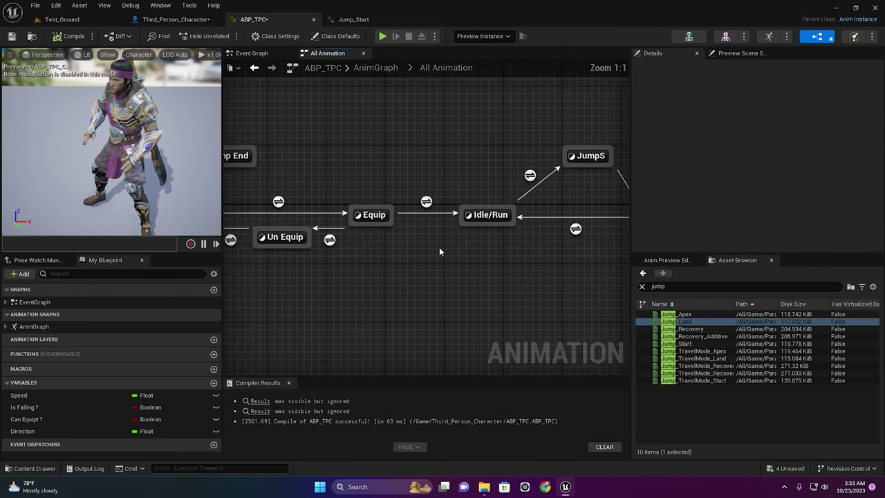
{"action": "mouse_move", "coordinate": [438, 251]}
{"action": "right_mouse_down"}
{"action": "mouse_move", "coordinate": [510, 218]}
{"action": "mouse_move", "coordinate": [471, 227]}
{"action": "right_mouse_up"}
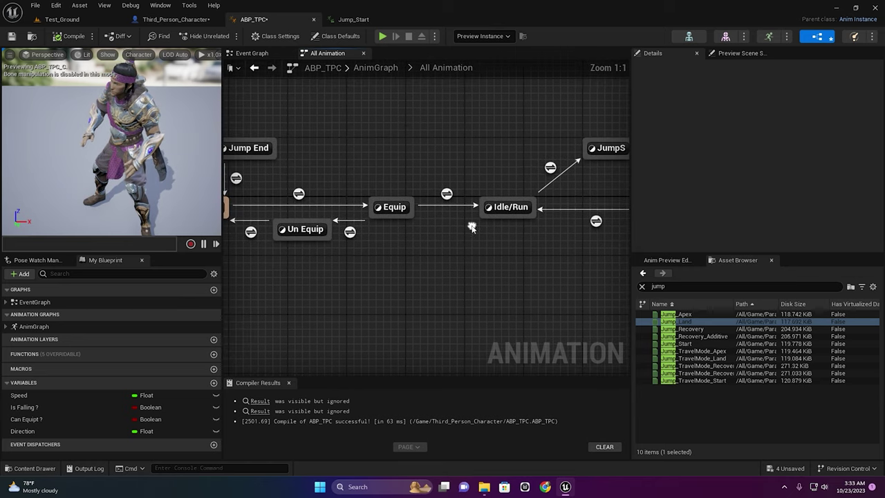
{"action": "right_click_drag", "start_coordinate": [385, 247], "coordinate": [411, 244]}
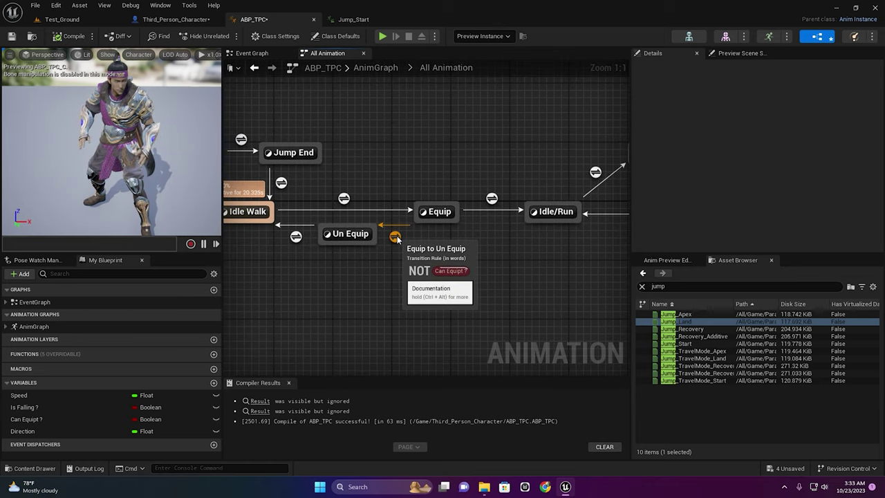
{"action": "left_click", "coordinate": [395, 237]}
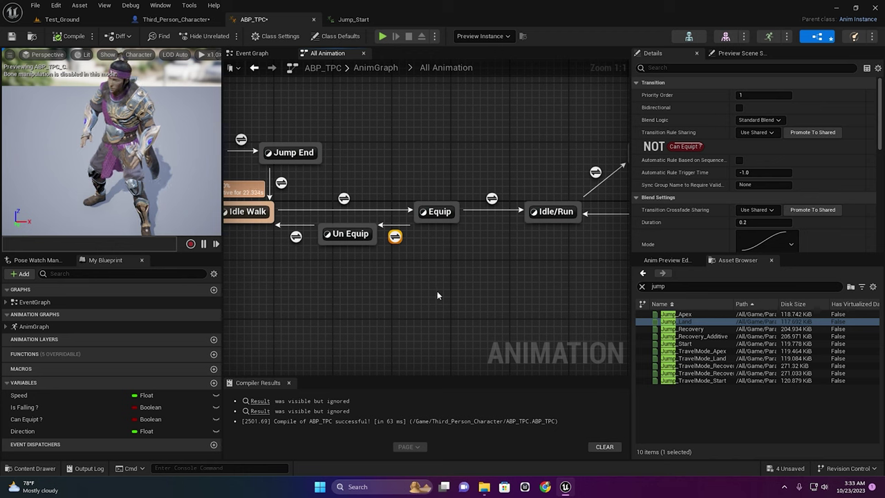
{"action": "key", "text": "Delete"}
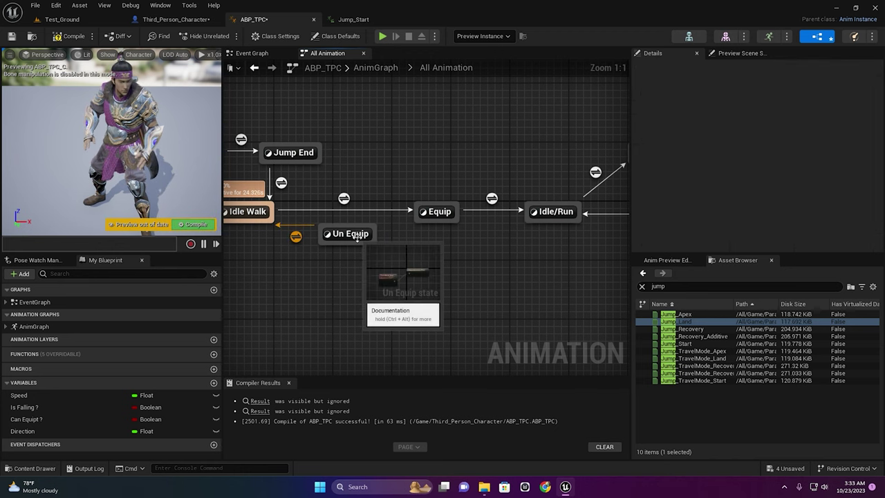
Move Un Equip below Equip, link Idle/Run to Un Equip, and compile.
{"action": "mouse_move", "coordinate": [362, 237]}
{"action": "left_mouse_down"}
{"action": "mouse_move", "coordinate": [447, 243]}
{"action": "mouse_move", "coordinate": [449, 236]}
{"action": "left_mouse_up"}
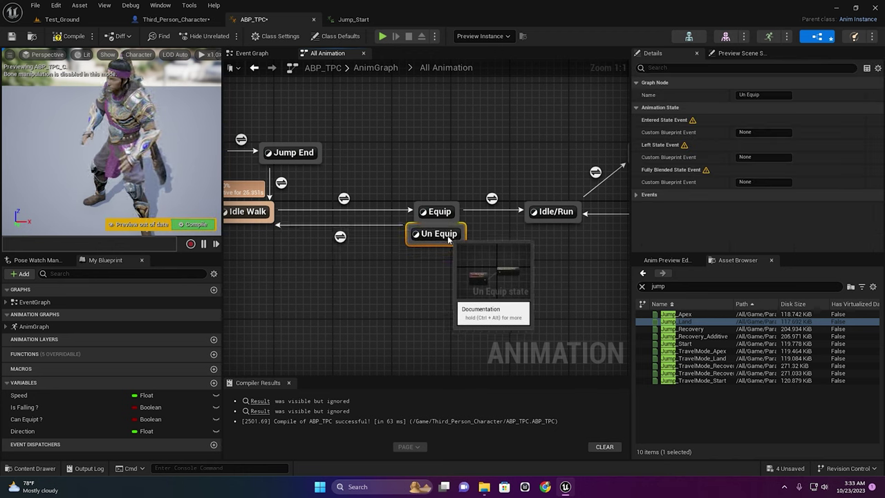
{"action": "right_click_drag", "start_coordinate": [445, 235], "coordinate": [377, 239]}
{"action": "left_click", "coordinate": [375, 218]}
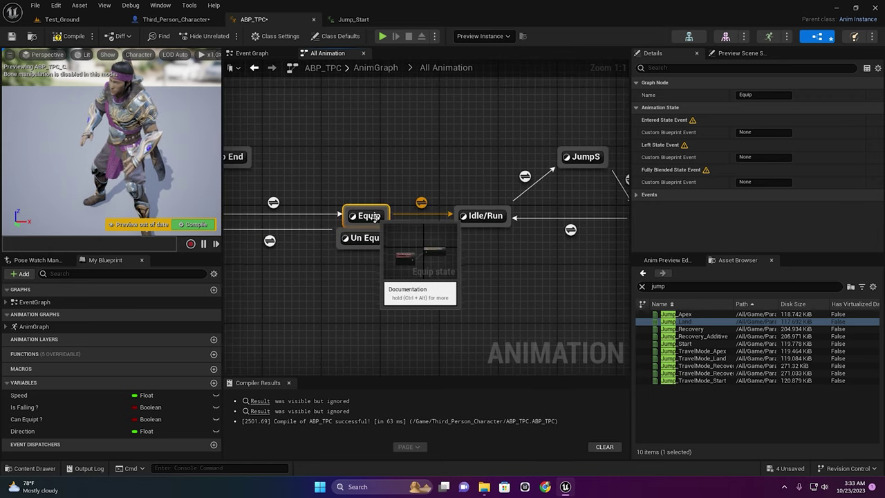
{"action": "left_click", "coordinate": [407, 253]}
{"action": "left_click_drag", "start_coordinate": [458, 226], "coordinate": [391, 240]}
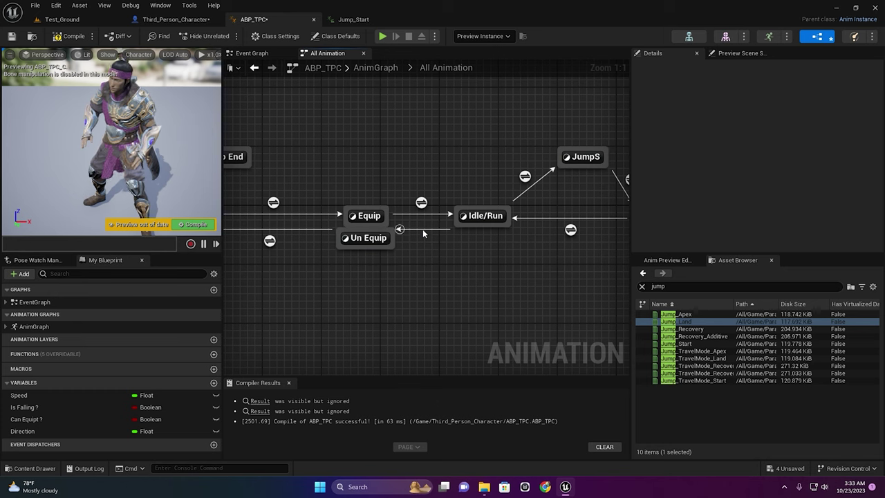
{"action": "left_click", "coordinate": [205, 228]}
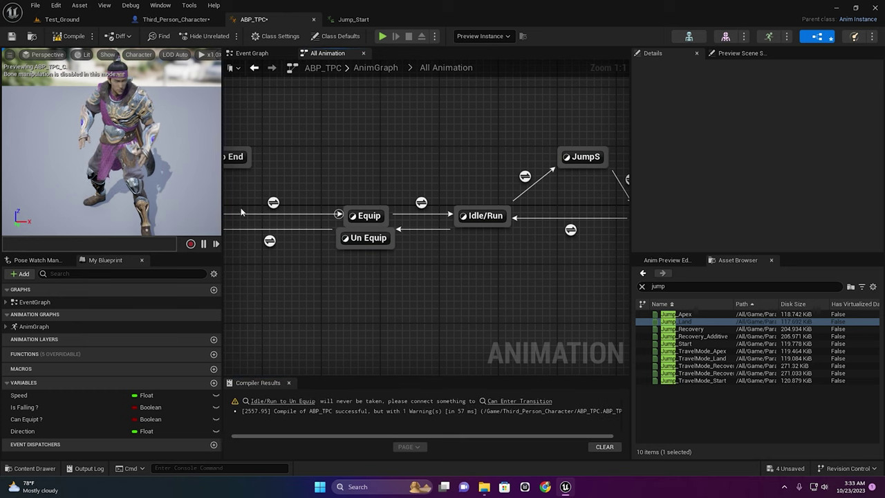
{"action": "left_click", "coordinate": [58, 38]}
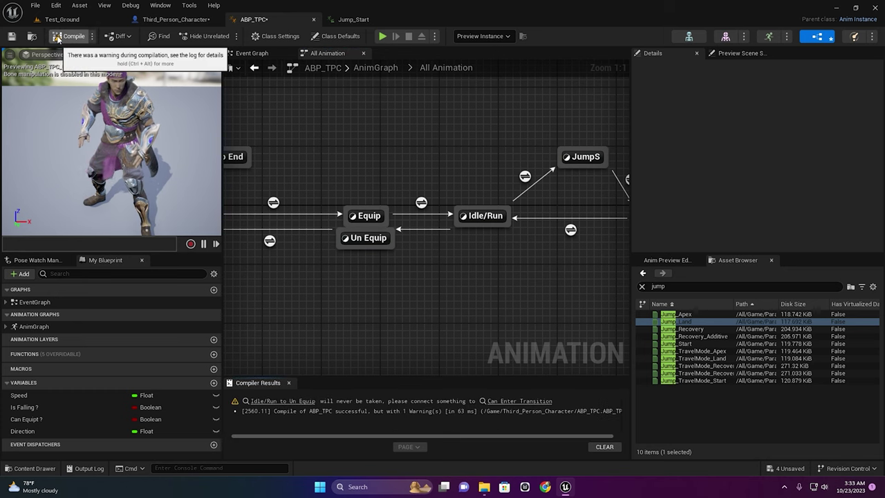
Save ABP_TPC, shift Un Equip lower, and recompile.
{"action": "left_click", "coordinate": [11, 35]}
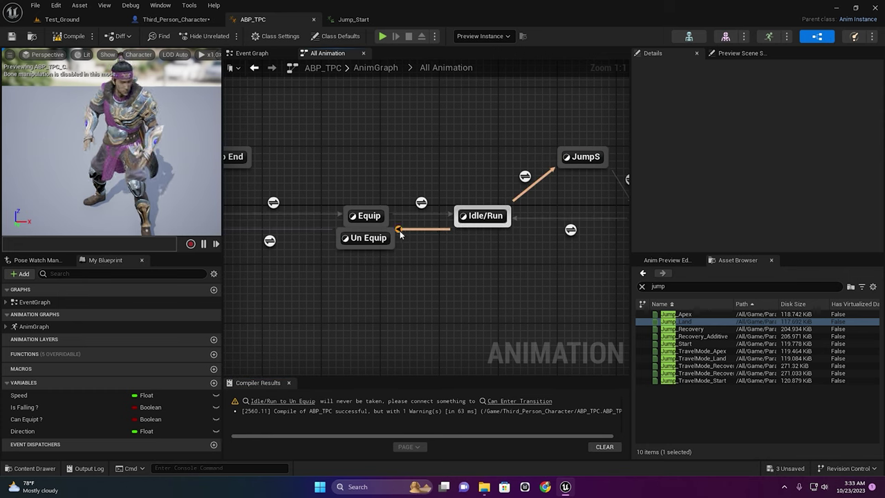
{"action": "mouse_move", "coordinate": [421, 265]}
{"action": "left_mouse_down"}
{"action": "mouse_move", "coordinate": [373, 238]}
{"action": "mouse_move", "coordinate": [376, 273]}
{"action": "mouse_move", "coordinate": [391, 259]}
{"action": "left_mouse_up"}
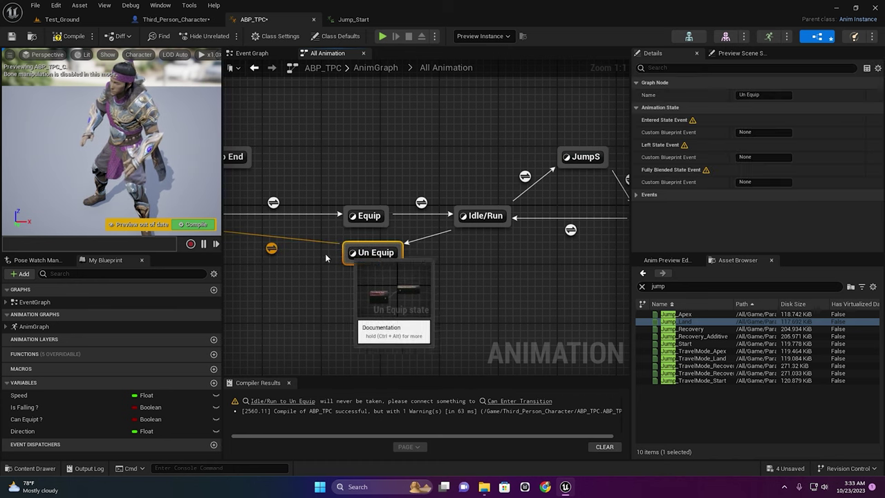
{"action": "left_click", "coordinate": [183, 224]}
Open the Idle/Run to Un Equip rule and add a Can Equip ? getter.
{"action": "left_click", "coordinate": [290, 401]}
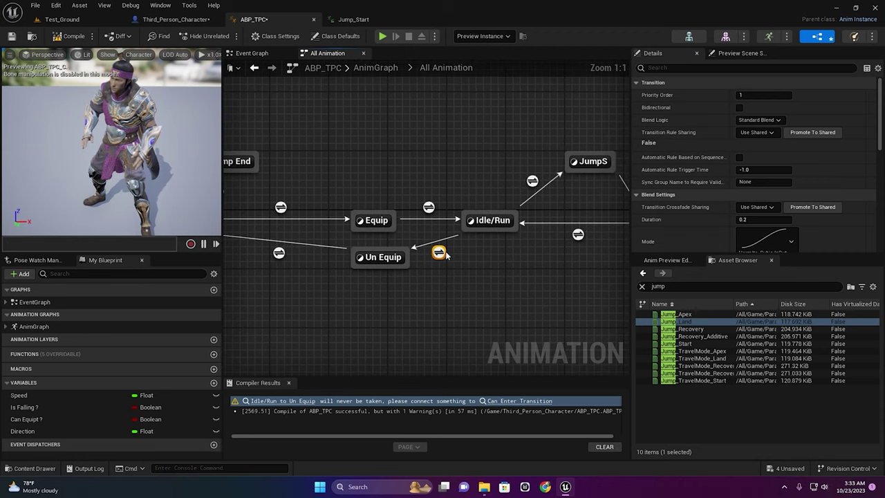
{"action": "double_click", "coordinate": [440, 253]}
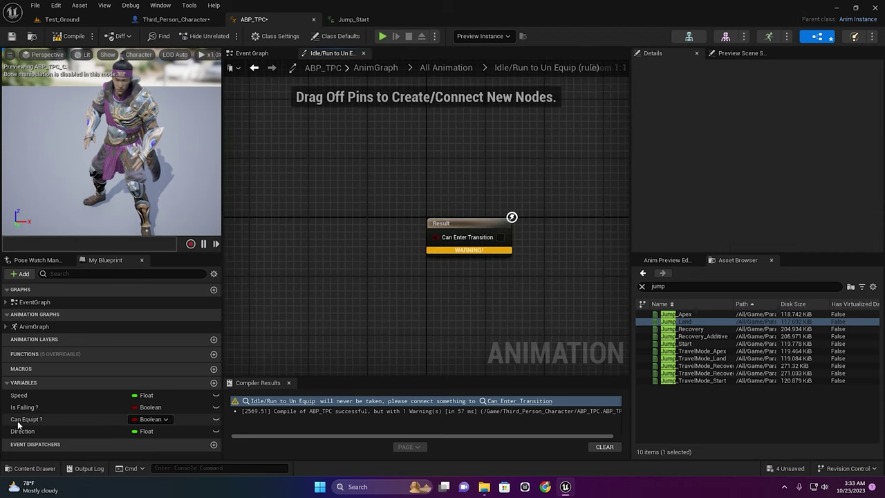
{"action": "left_click_drag", "start_coordinate": [20, 419], "coordinate": [250, 261]}
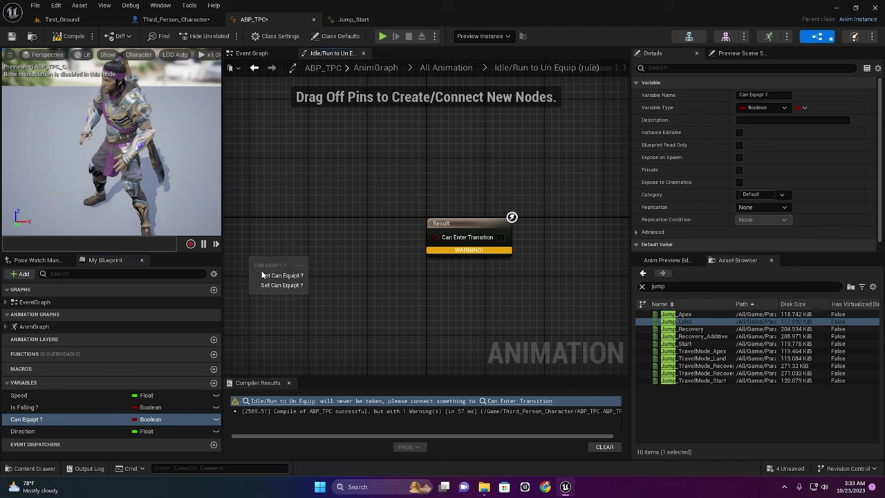
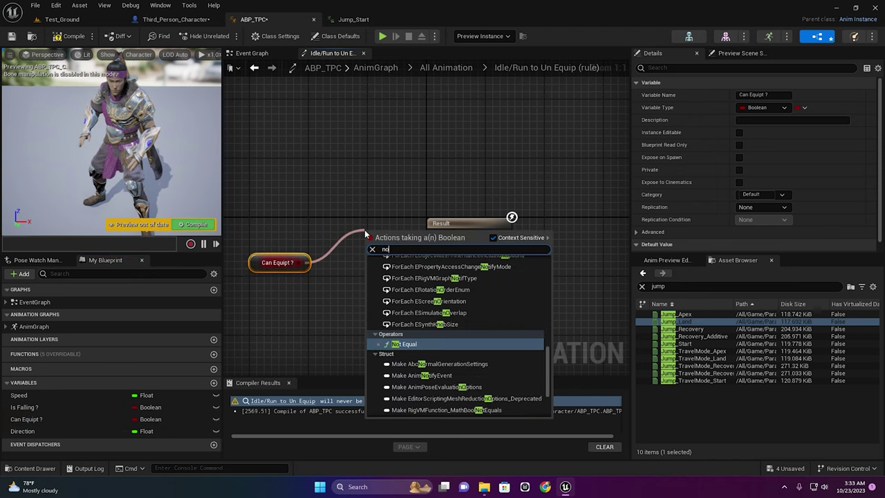
Add a NOT Boolean node after Can Equip? and wire its output into Can Enter Transition.
{"action": "scroll", "coordinate": [404, 379], "scroll_direction": "up", "scroll_amount": 2}
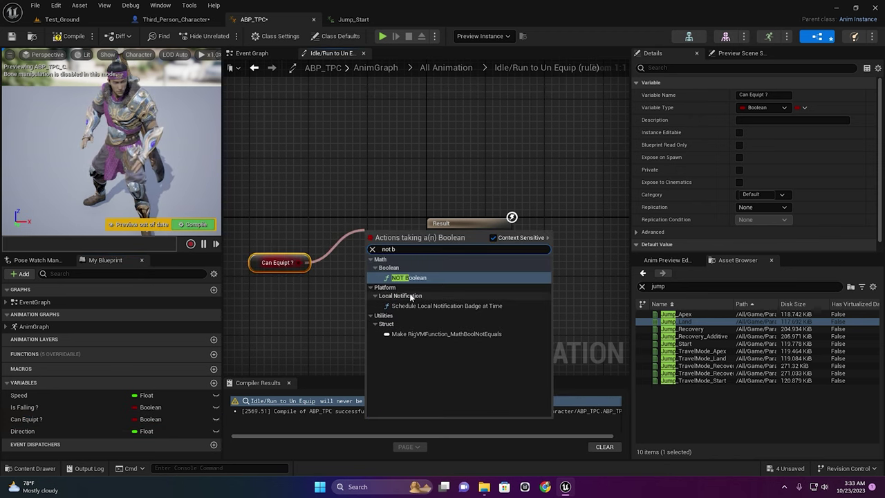
{"action": "left_click", "coordinate": [414, 279]}
{"action": "mouse_move", "coordinate": [427, 237]}
{"action": "left_mouse_down"}
{"action": "mouse_move", "coordinate": [435, 236]}
{"action": "mouse_move", "coordinate": [375, 241]}
{"action": "left_mouse_up"}
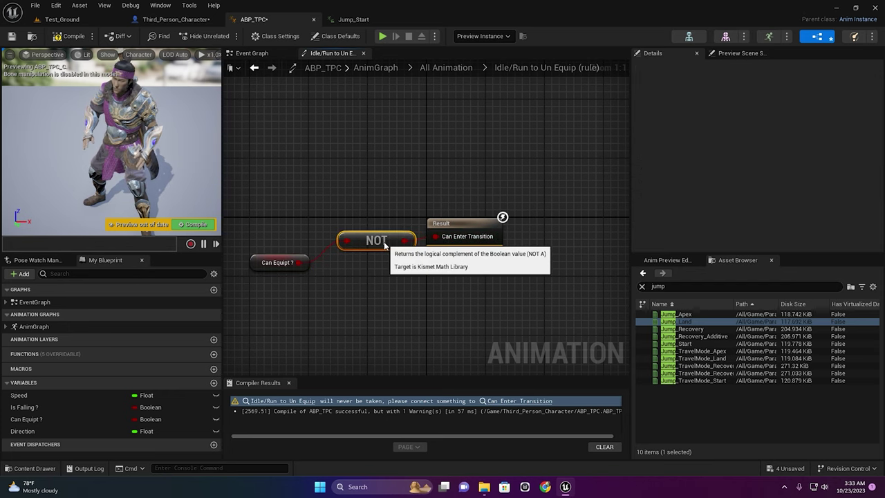
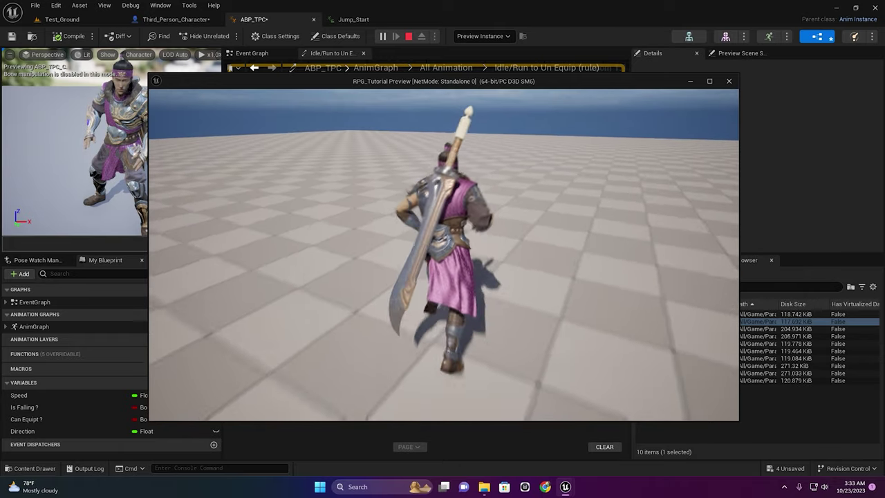
Equip the sword with E, walk away with it drawn, then stop play.
{"action": "key", "text": "e"}
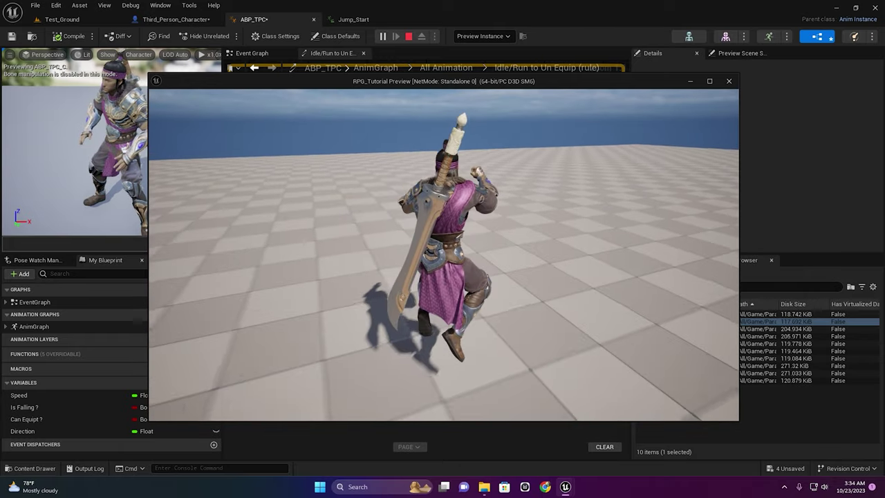
{"action": "key", "text": "e"}
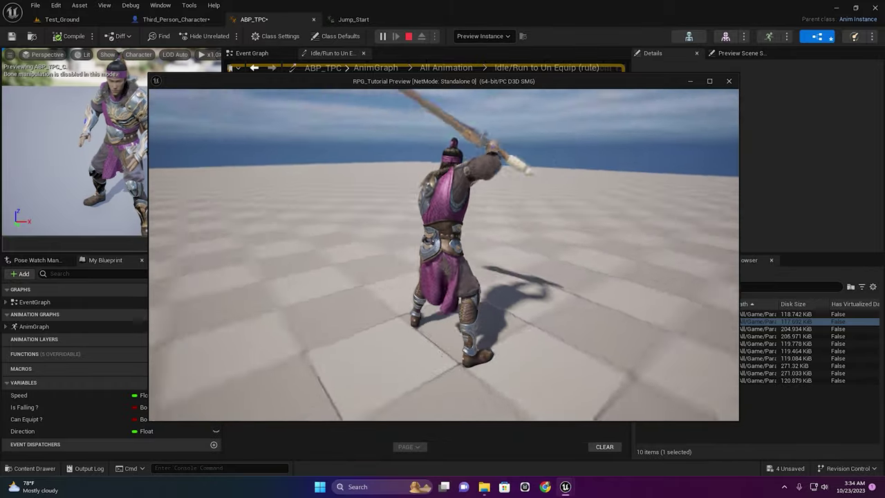
{"action": "key", "text": "w"}
{"action": "key", "text": "w"}
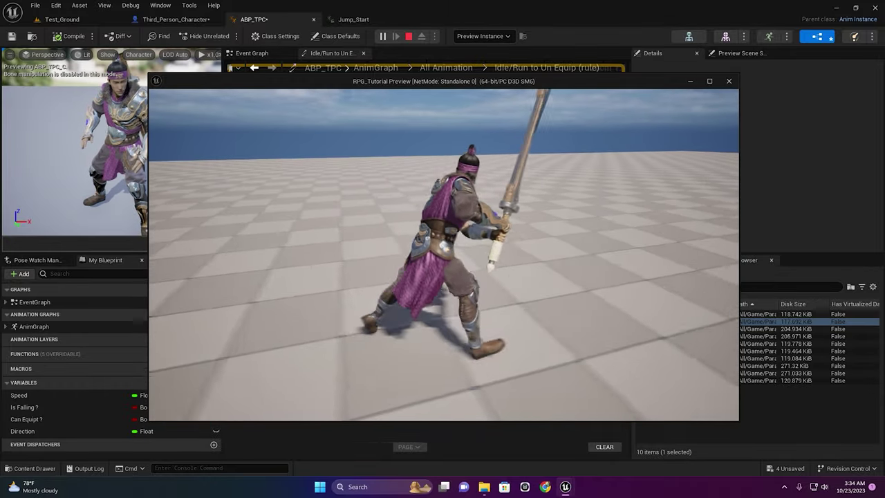
{"action": "key", "text": "Escape"}
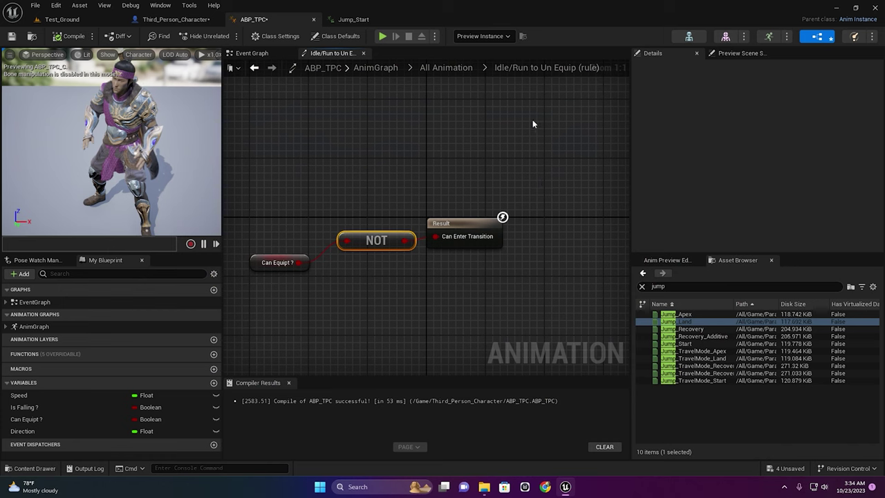
Run two more play sessions, walking forward and back to check the character's turning.
{"action": "key", "text": "alt+p"}
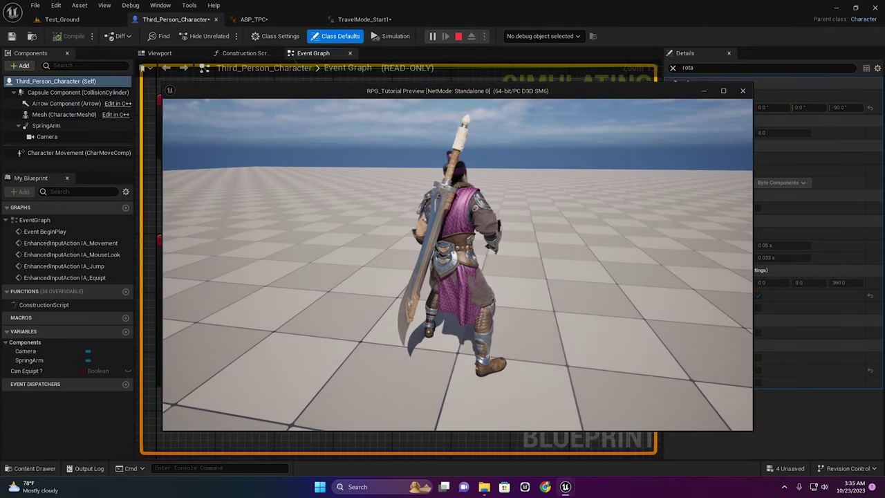
{"action": "key", "text": "d"}
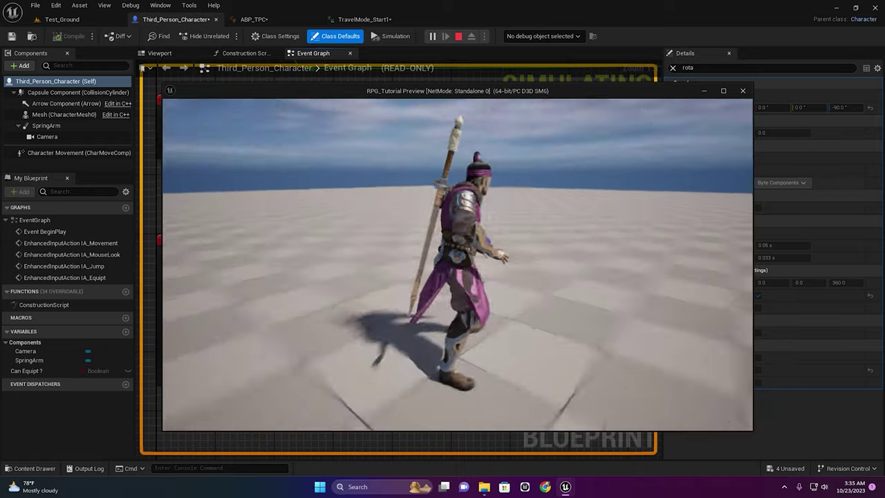
{"action": "key", "text": "w"}
{"action": "key", "text": "s"}
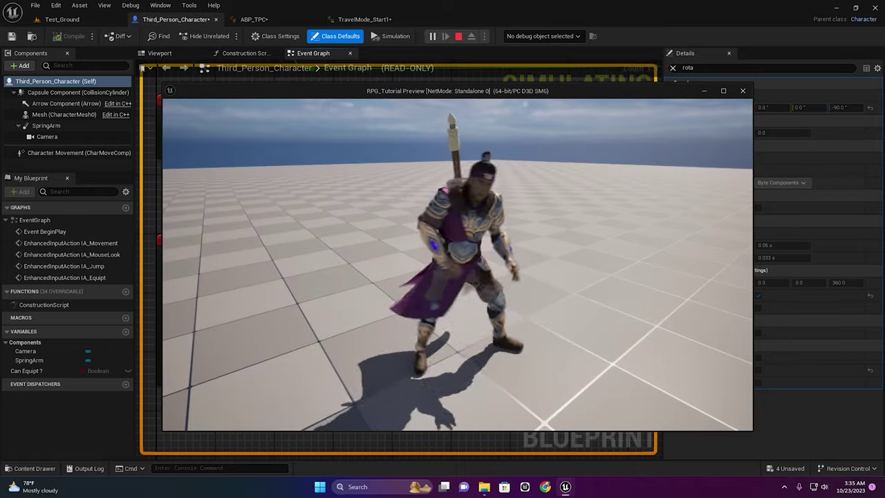
{"action": "key", "text": "w"}
{"action": "key", "text": "Escape"}
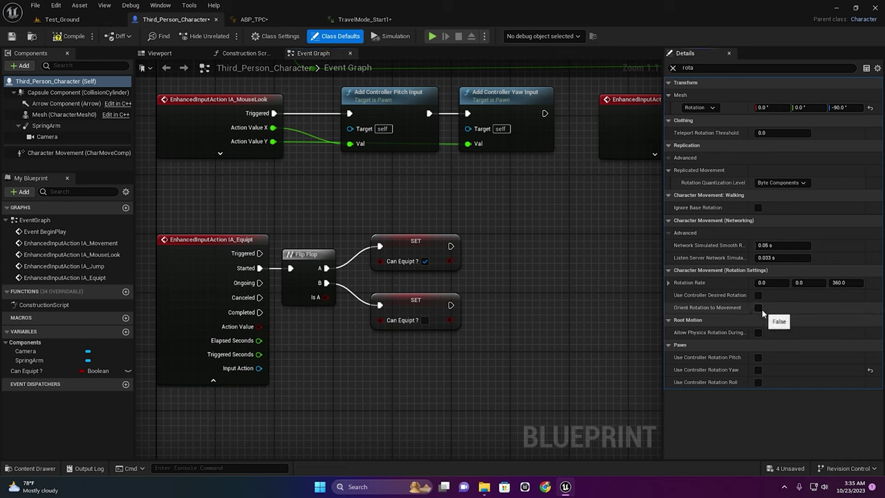
{"action": "left_click", "coordinate": [432, 38]}
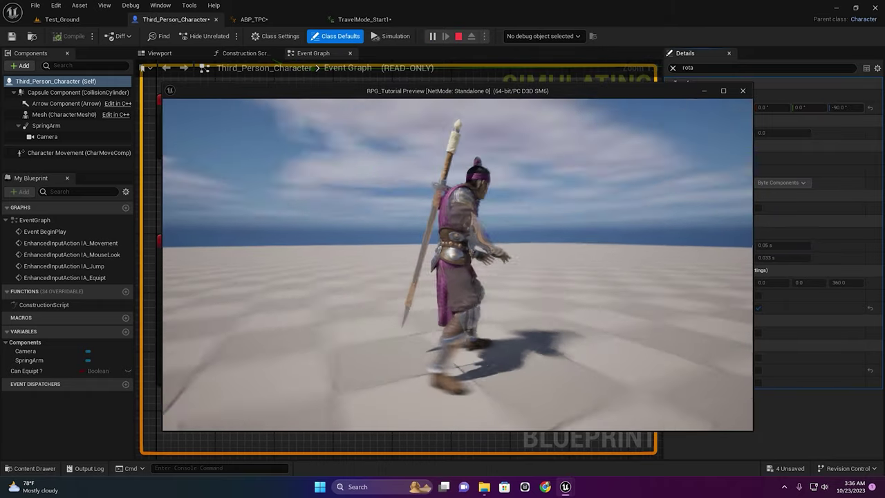
{"action": "key", "text": "w"}
{"action": "key", "text": "s"}
{"action": "key", "text": "w"}
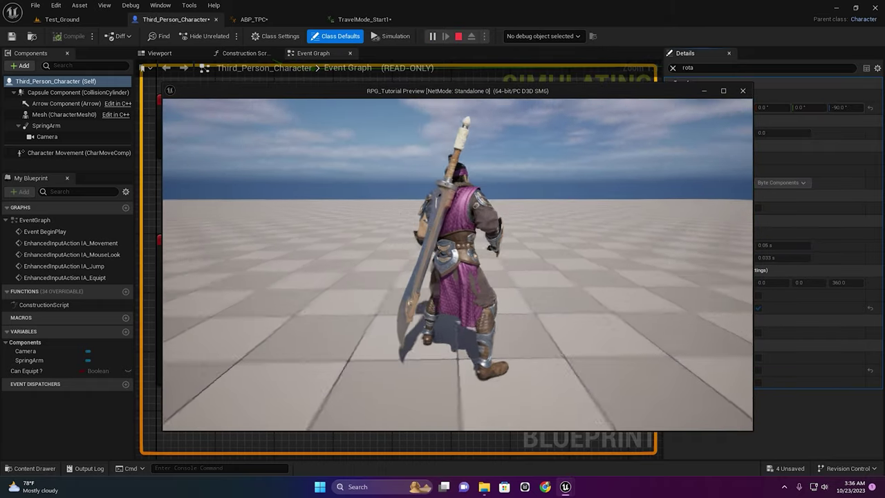
{"action": "key", "text": "Escape"}
Turn on Use Controller Desired Rotation and playtest the change.
{"action": "left_click", "coordinate": [759, 295]}
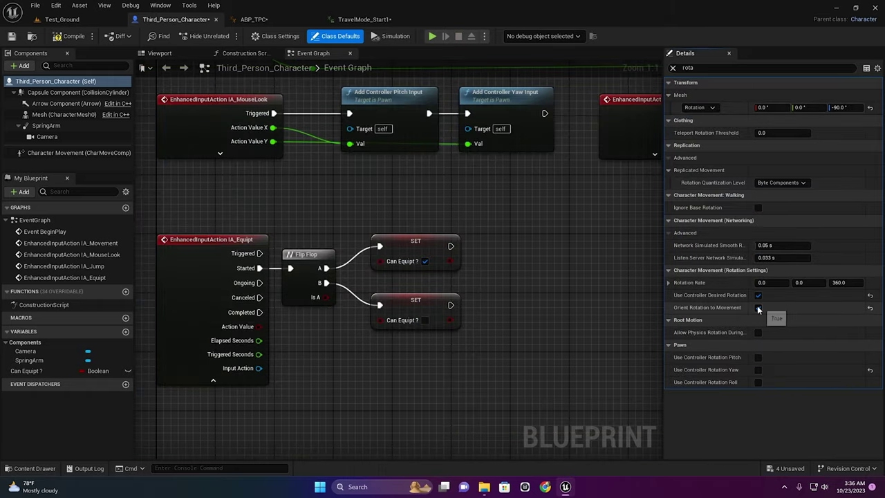
{"action": "left_click", "coordinate": [432, 36]}
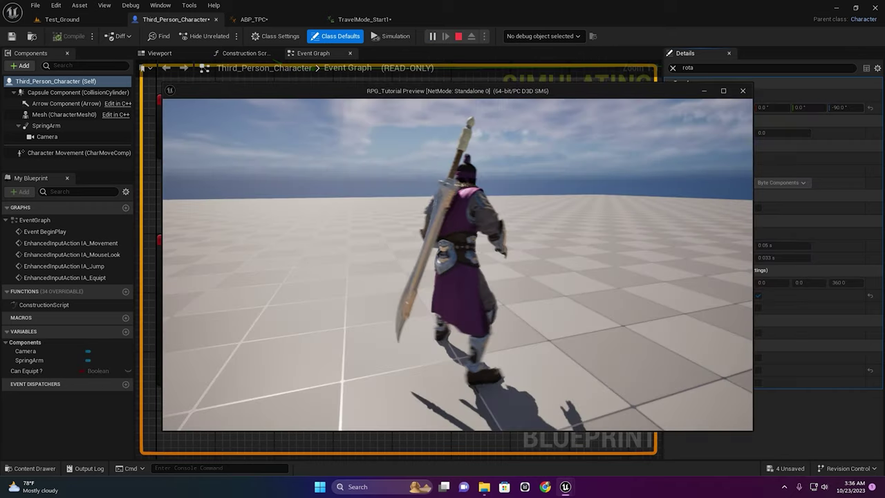
{"action": "key", "text": "Escape"}
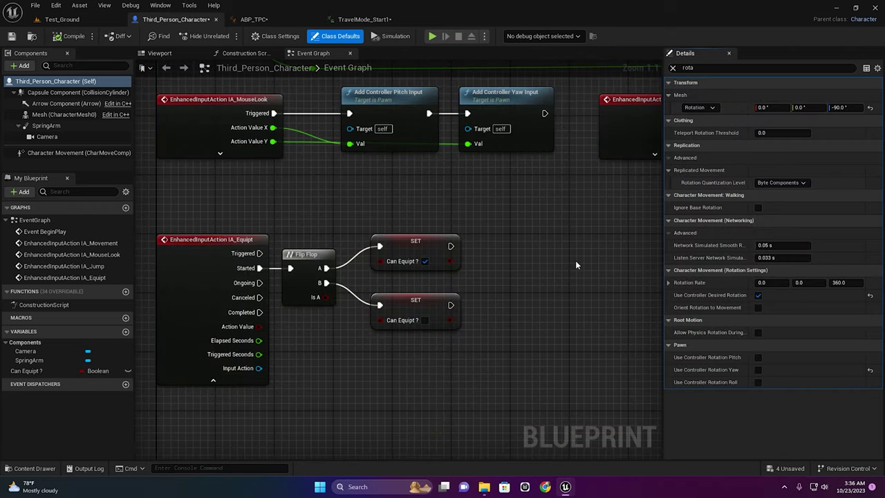
{"action": "right_click_drag", "start_coordinate": [575, 260], "coordinate": [434, 251]}
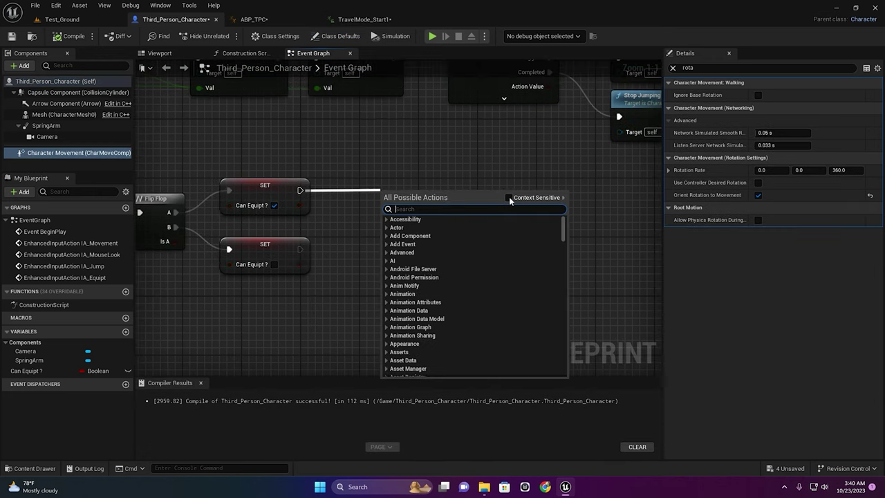
Add a Set Use Controller Desired Rotation node after the first Can Equip setter.
{"action": "left_click", "coordinate": [508, 199]}
{"action": "left_click", "coordinate": [508, 198]}
{"action": "type", "text": "con"}
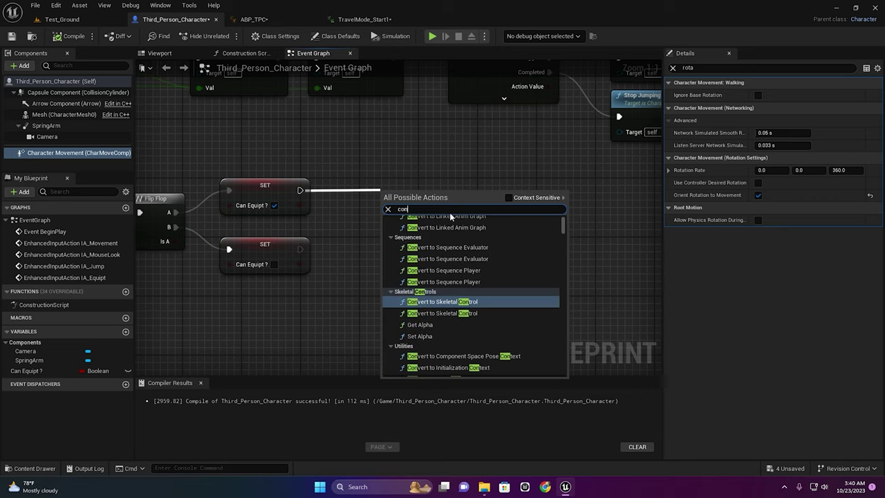
{"action": "type", "text": "troller"}
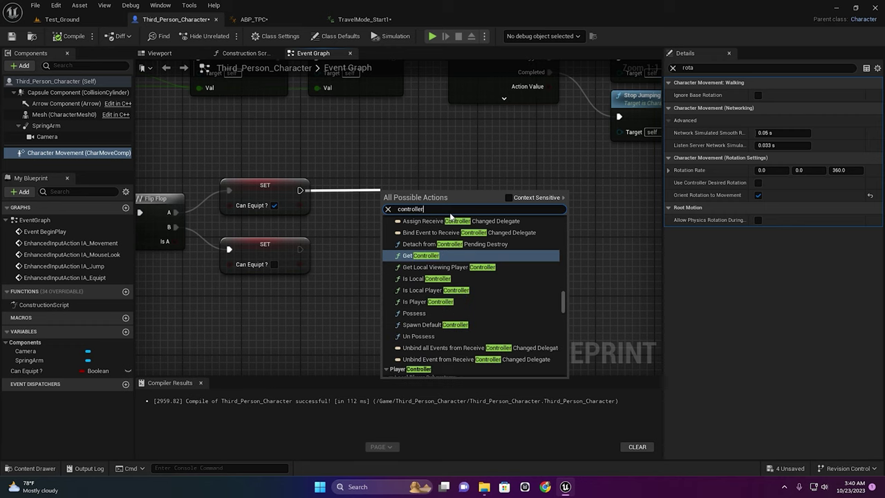
{"action": "type", "text": " des"}
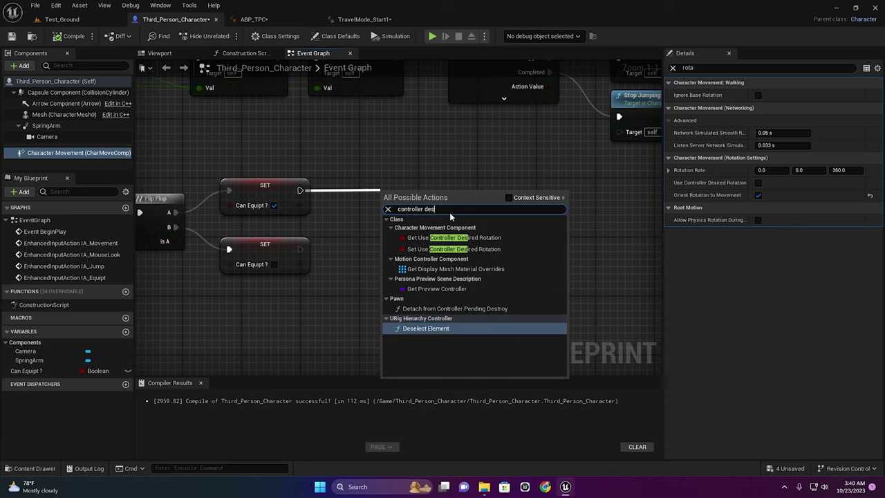
{"action": "left_click", "coordinate": [478, 248]}
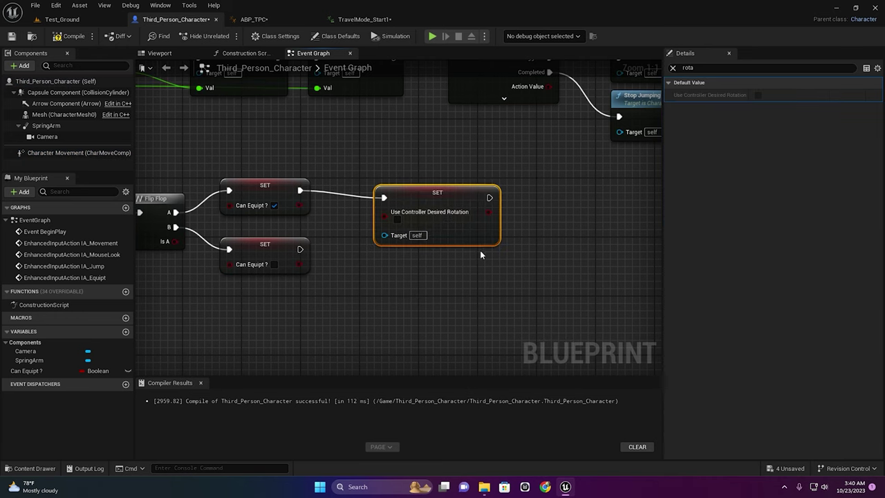
{"action": "left_click_drag", "start_coordinate": [444, 200], "coordinate": [451, 194]}
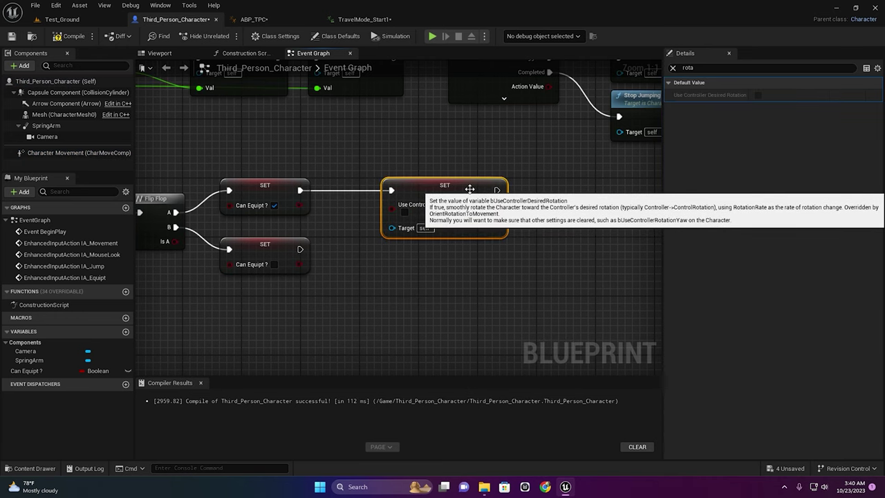
Duplicate that setter, wire the copy after the second Can Equip setter, and align both.
{"action": "key", "text": "ctrl+c"}
{"action": "key", "text": "ctrl+v"}
{"action": "left_click_drag", "start_coordinate": [492, 282], "coordinate": [391, 257]}
{"action": "right_click_drag", "start_coordinate": [531, 253], "coordinate": [479, 256]}
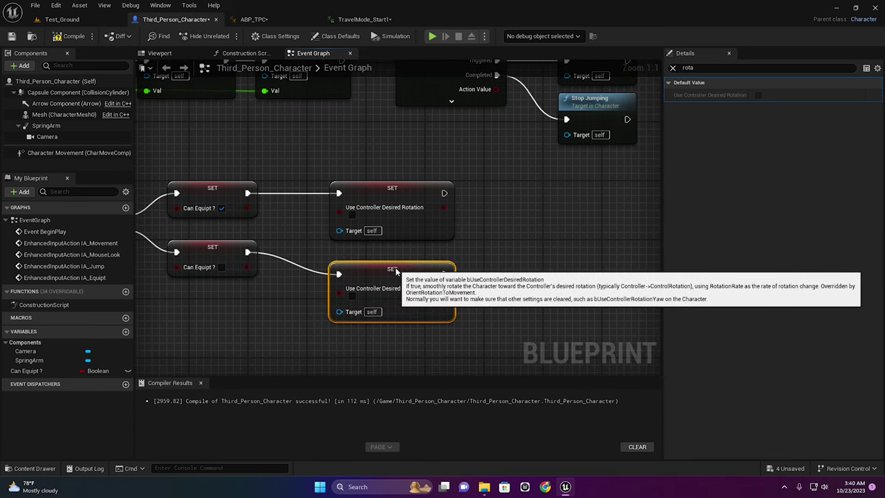
{"action": "left_click_drag", "start_coordinate": [396, 269], "coordinate": [396, 247]}
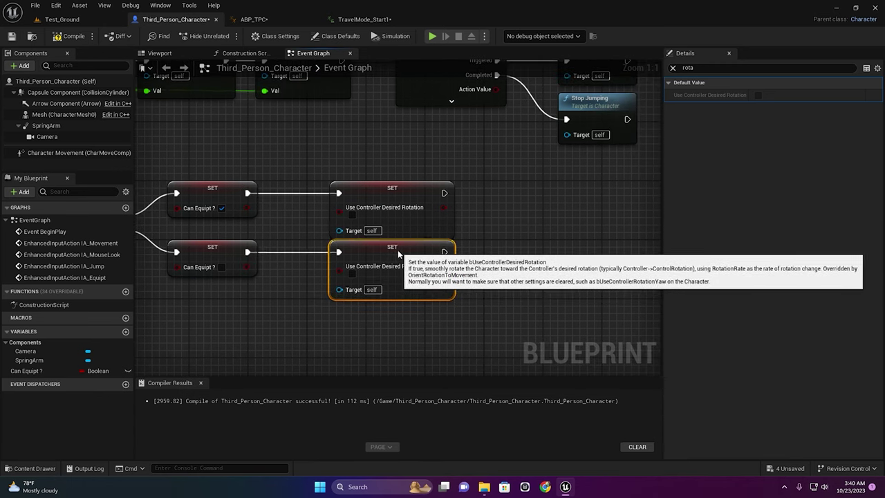
{"action": "left_click", "coordinate": [496, 206]}
{"action": "right_click_drag", "start_coordinate": [521, 219], "coordinate": [509, 219]}
{"action": "left_click", "coordinate": [78, 152]}
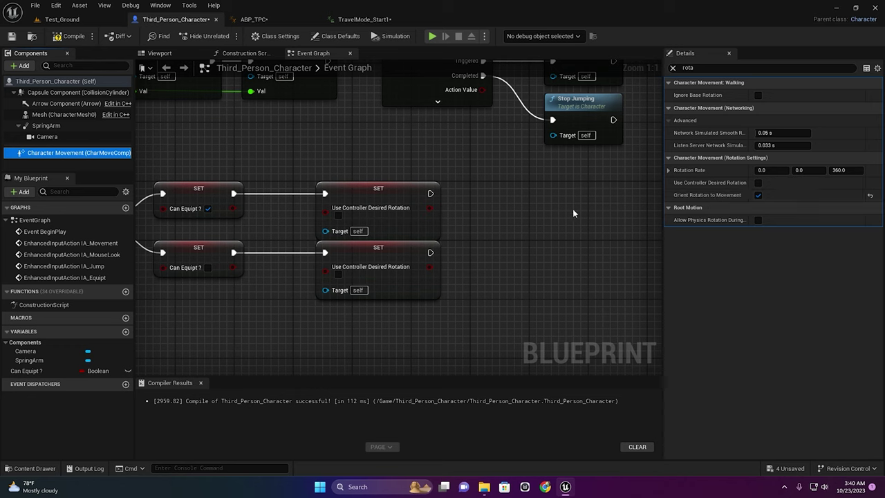
Add a Set Orient Rotation to Movement node after each controller rotation setter.
{"action": "left_click_drag", "start_coordinate": [430, 194], "coordinate": [489, 195]}
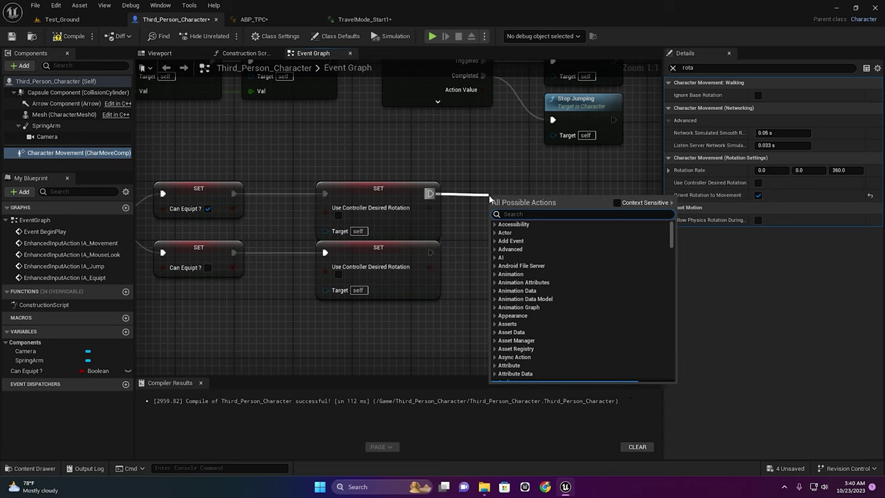
{"action": "type", "text": "or"}
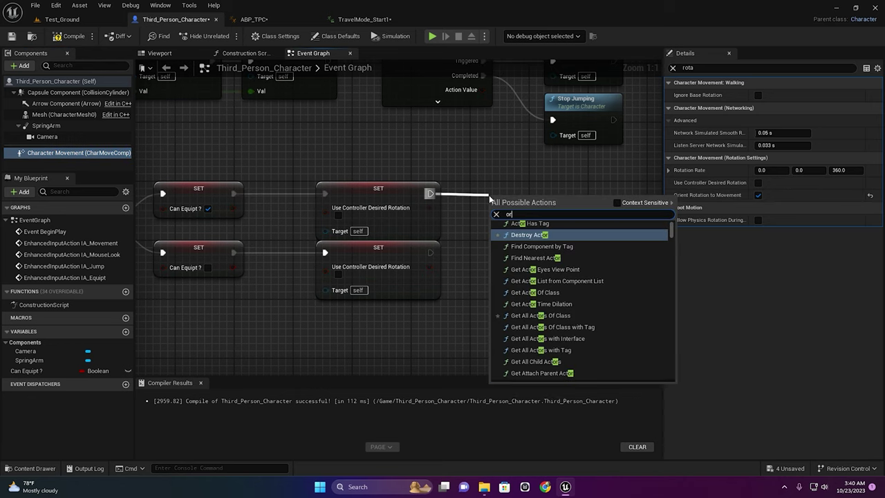
{"action": "type", "text": "ient"}
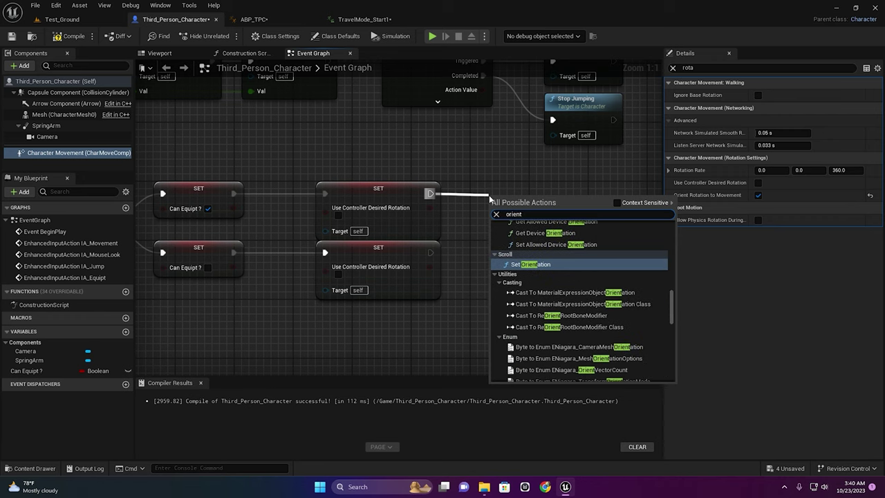
{"action": "type", "text": " rota"}
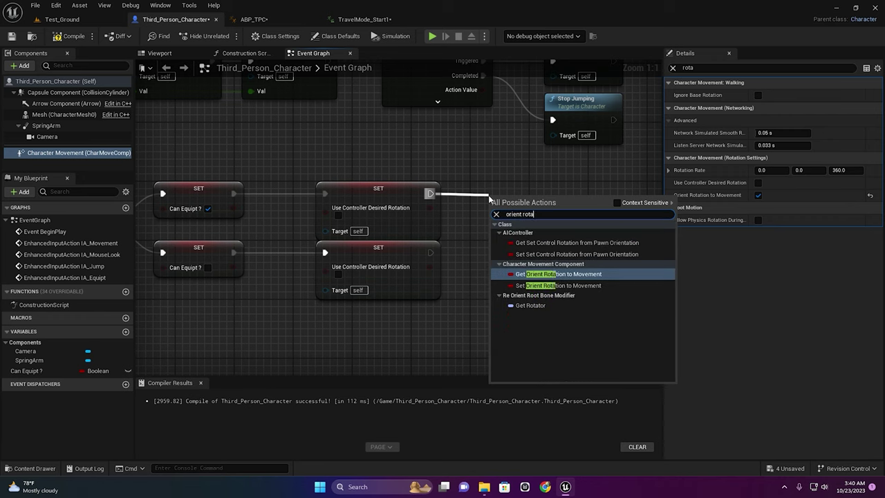
{"action": "left_click", "coordinate": [546, 290]}
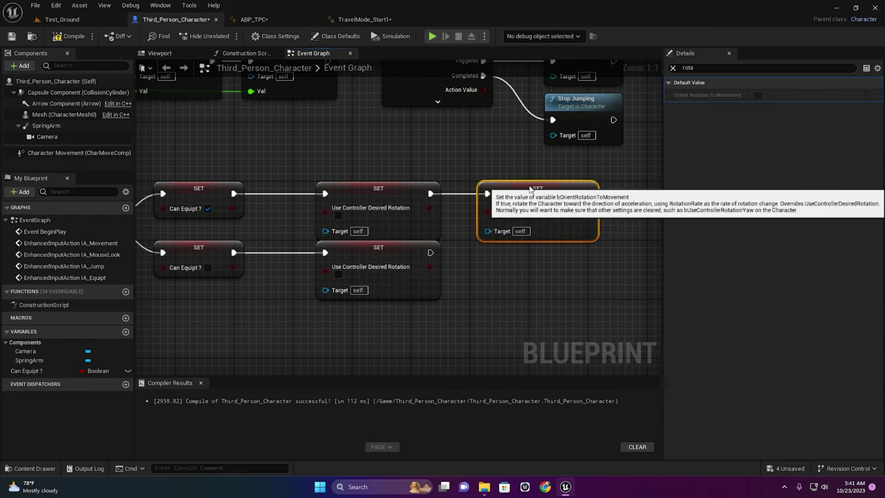
{"action": "key", "text": "ctrl+c"}
{"action": "key", "text": "ctrl+v"}
{"action": "mouse_move", "coordinate": [527, 307]}
{"action": "left_mouse_down"}
{"action": "mouse_move", "coordinate": [526, 255]}
{"action": "mouse_move", "coordinate": [534, 255]}
{"action": "left_mouse_up"}
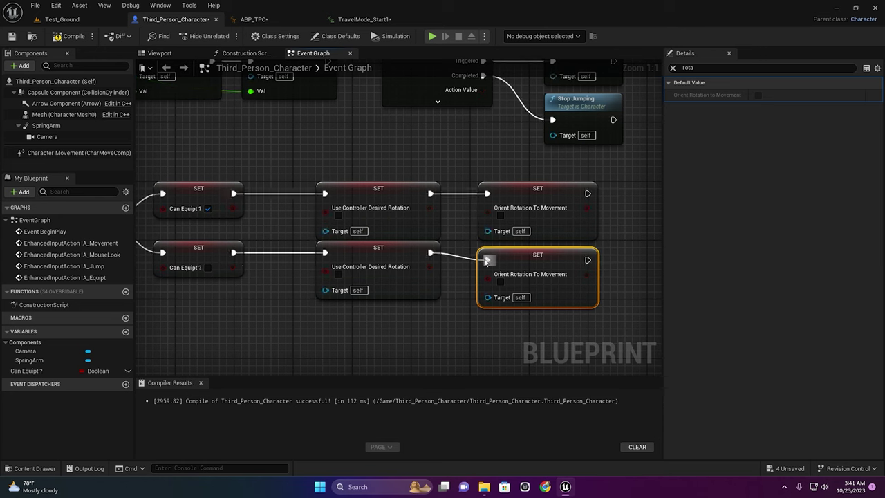
Line up the upper and lower pairs of rotation setter nodes neatly.
{"action": "left_click_drag", "start_coordinate": [388, 253], "coordinate": [388, 261]}
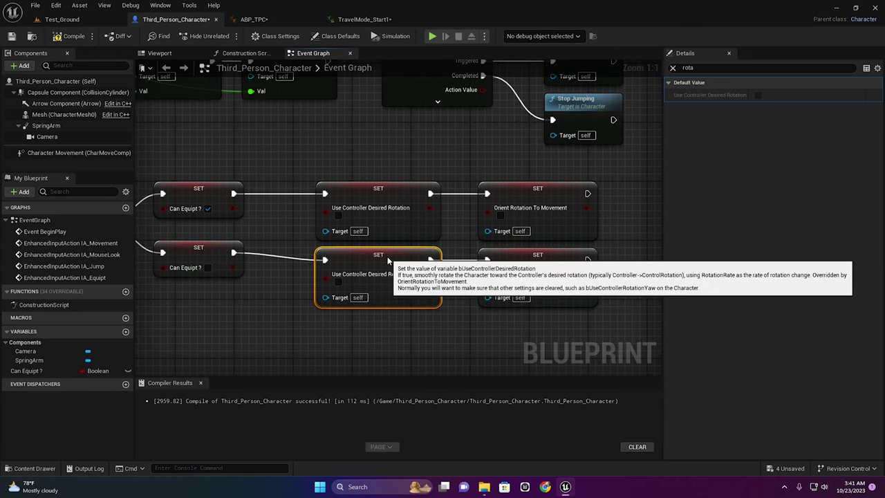
{"action": "left_click_drag", "start_coordinate": [387, 191], "coordinate": [387, 183]}
{"action": "left_click_drag", "start_coordinate": [532, 198], "coordinate": [532, 191]}
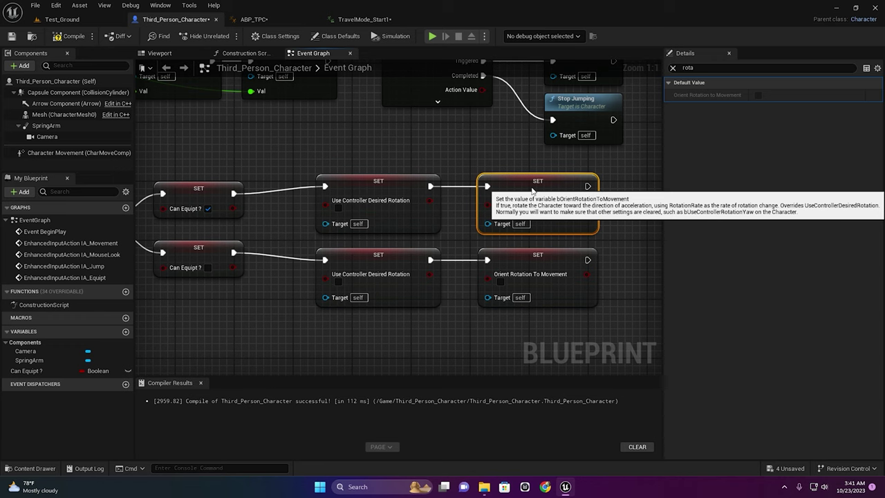
{"action": "left_click", "coordinate": [546, 266], "text": "ctrl"}
{"action": "left_click_drag", "start_coordinate": [545, 266], "coordinate": [532, 266]}
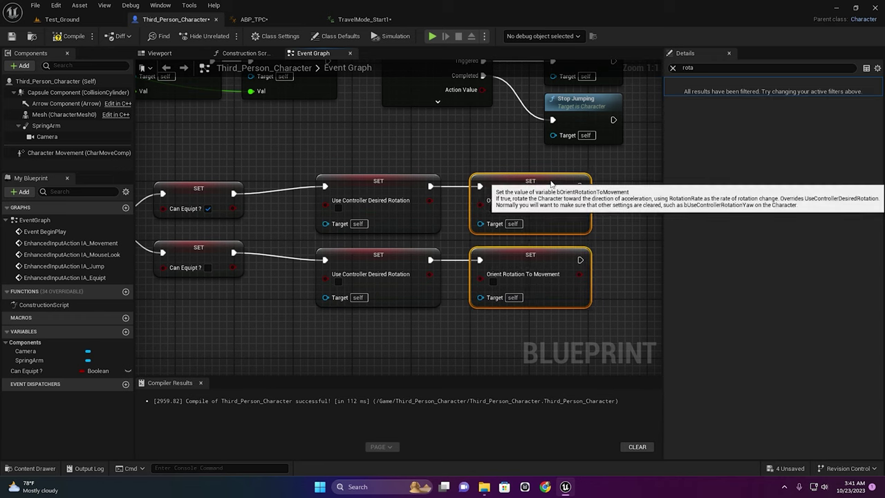
{"action": "left_click", "coordinate": [622, 241]}
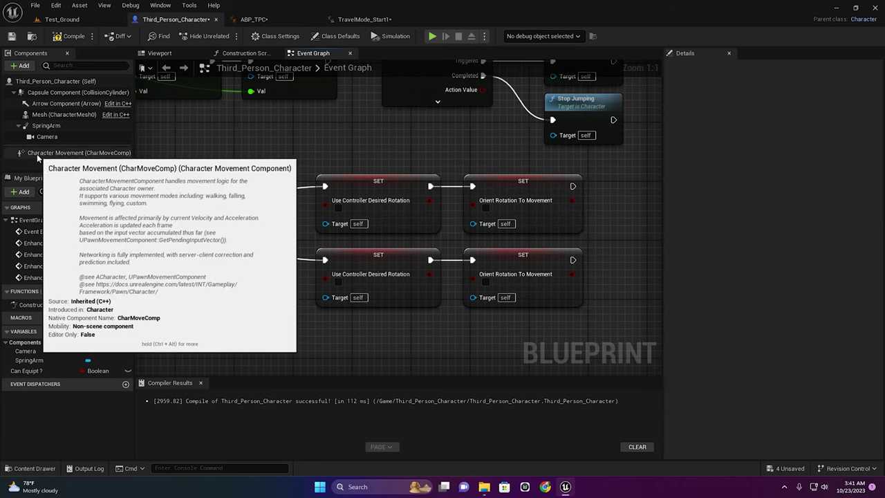
Add a Character Movement getter and wire it into all four rotation setter Target pins.
{"action": "left_click_drag", "start_coordinate": [63, 152], "coordinate": [211, 224]}
{"action": "left_click_drag", "start_coordinate": [280, 242], "coordinate": [255, 241]}
{"action": "mouse_move", "coordinate": [326, 223]}
{"action": "left_mouse_down"}
{"action": "mouse_move", "coordinate": [314, 241]}
{"action": "mouse_move", "coordinate": [472, 223]}
{"action": "left_mouse_up"}
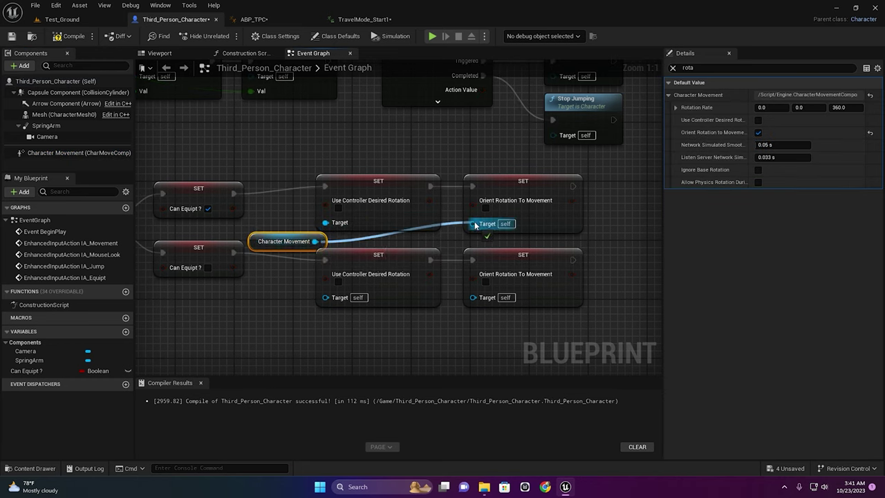
{"action": "left_click_drag", "start_coordinate": [317, 248], "coordinate": [325, 295]}
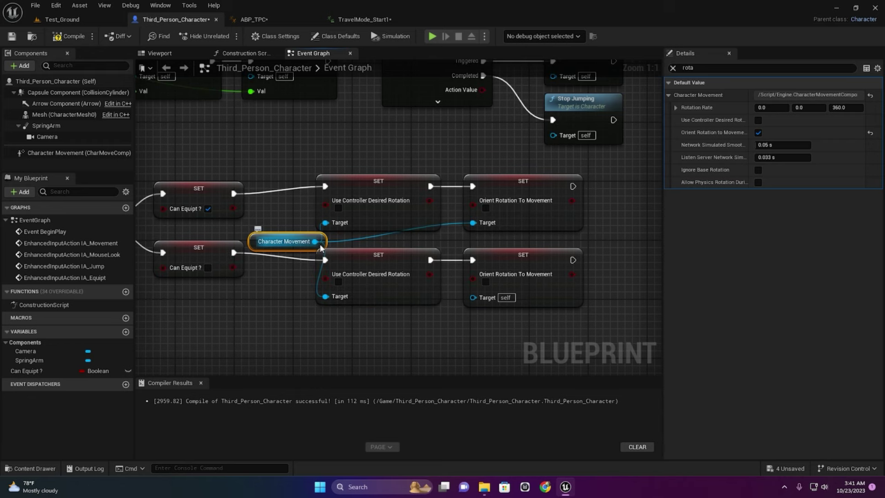
{"action": "left_click_drag", "start_coordinate": [316, 242], "coordinate": [474, 297]}
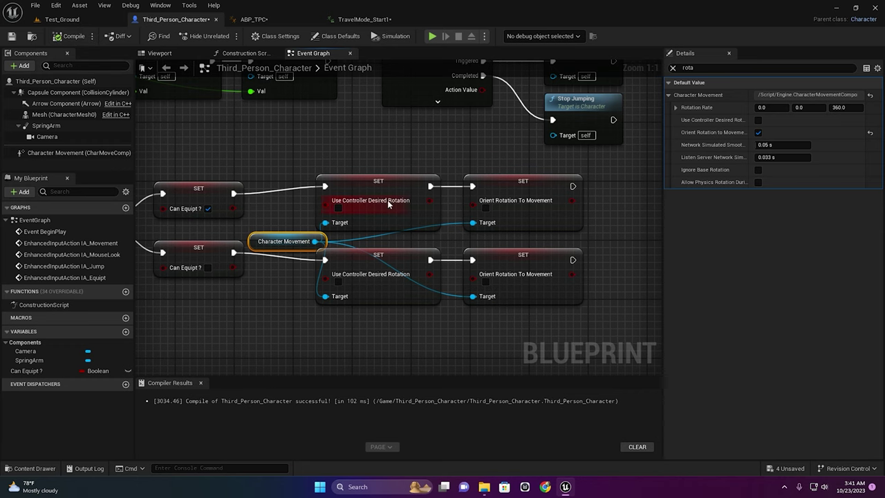
Tick Use Controller Desired Rotation on the setter in the equipped branch.
{"action": "left_click", "coordinate": [100, 154]}
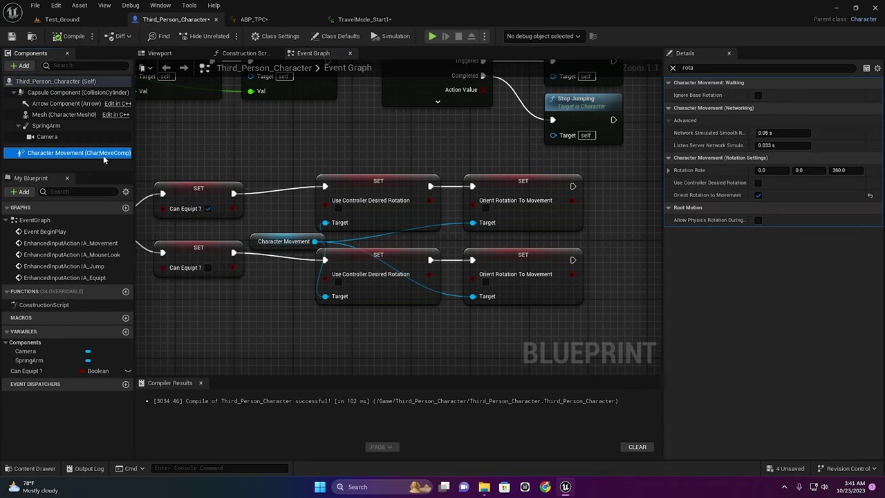
{"action": "mouse_move", "coordinate": [184, 231]}
{"action": "right_mouse_down"}
{"action": "mouse_move", "coordinate": [252, 231]}
{"action": "mouse_move", "coordinate": [358, 200]}
{"action": "right_mouse_up"}
{"action": "left_click", "coordinate": [358, 201]}
{"action": "right_click_drag", "start_coordinate": [531, 185], "coordinate": [385, 185]}
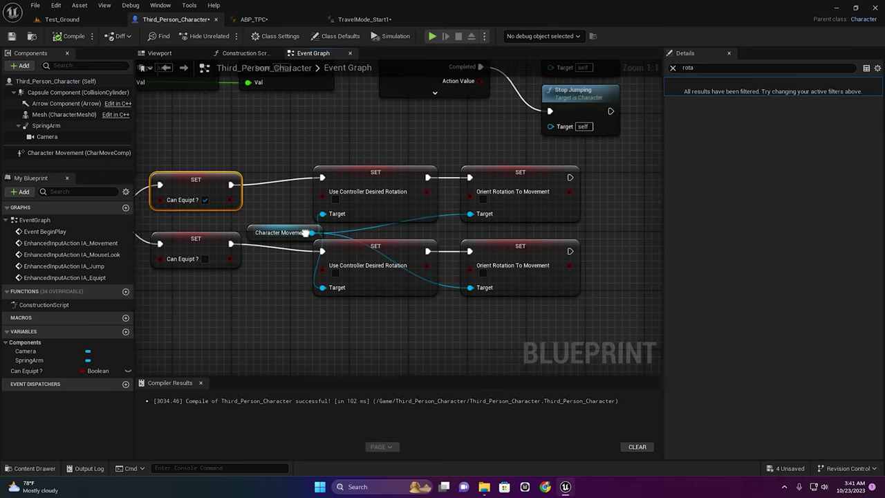
{"action": "left_click", "coordinate": [381, 173]}
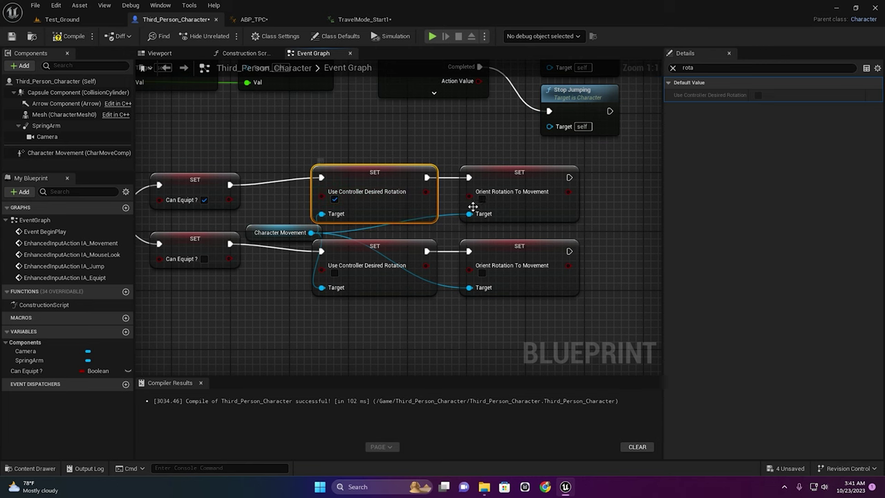
{"action": "right_click_drag", "start_coordinate": [380, 287], "coordinate": [368, 190]}
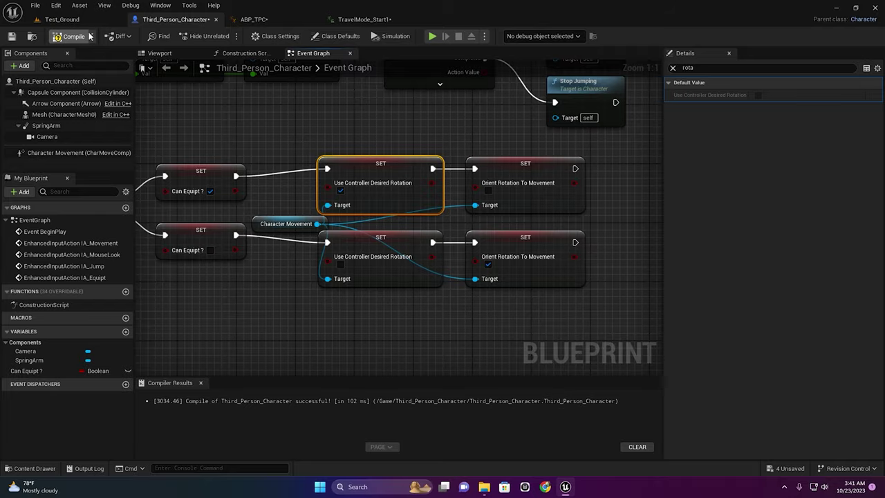
Start play, run the character forward and draw the sword with E.
{"action": "left_click", "coordinate": [432, 36]}
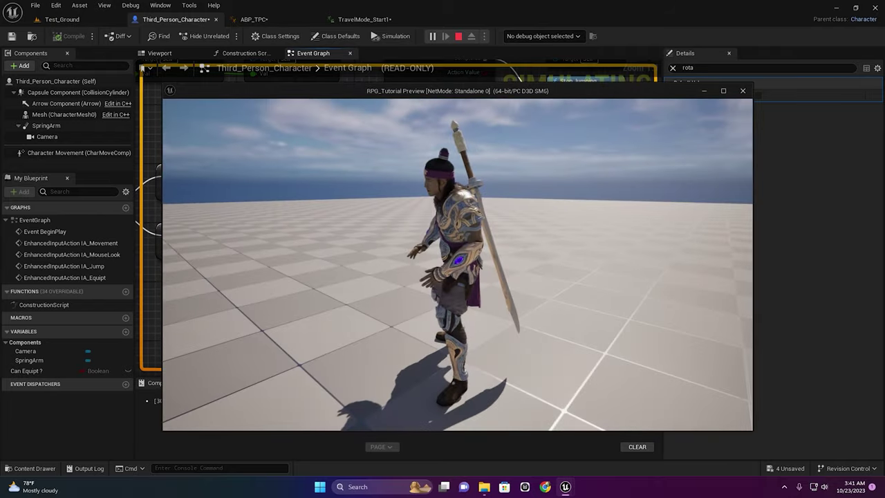
{"action": "key", "text": "w"}
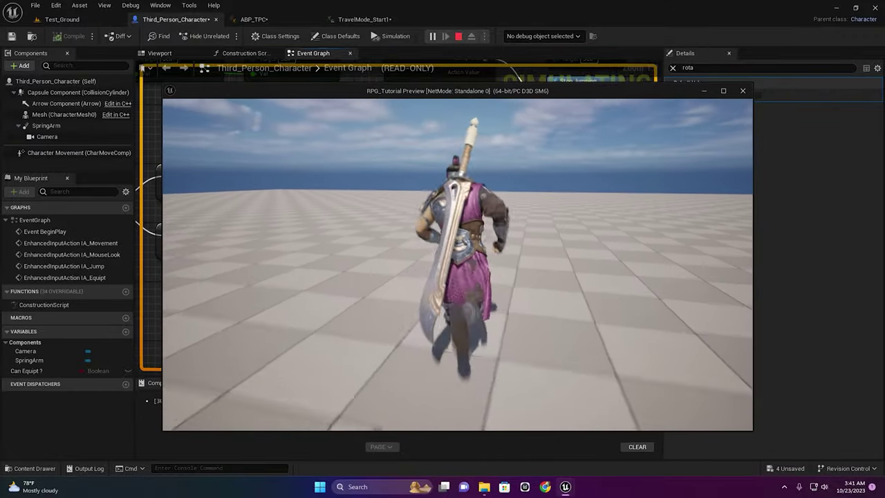
{"action": "key", "text": "e"}
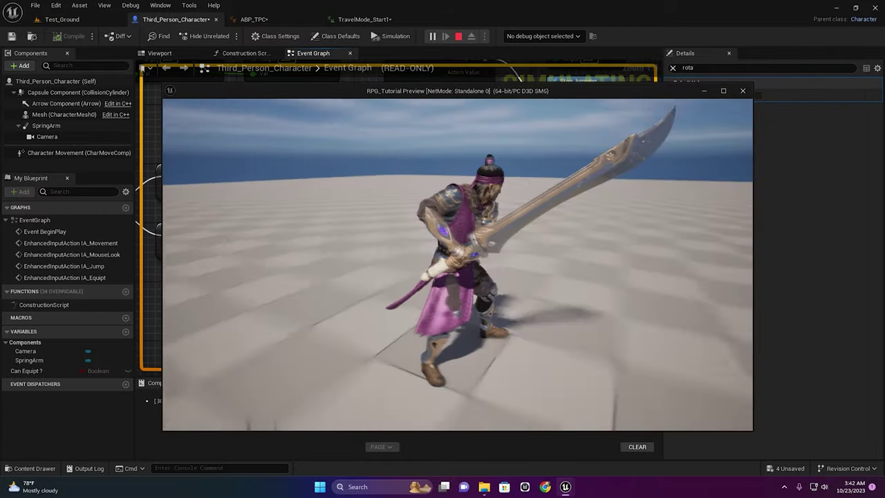
Stop play mode and save everything with File > Save All.
{"action": "key", "text": "Escape"}
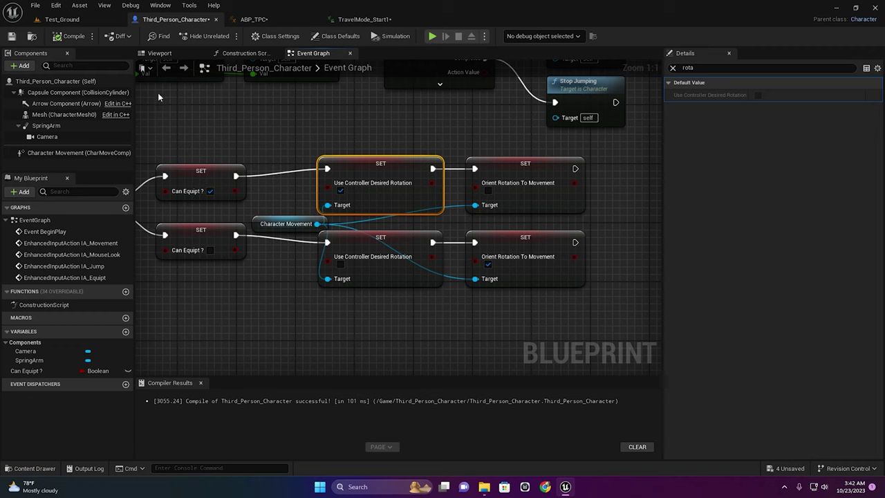
{"action": "left_click", "coordinate": [38, 6]}
{"action": "left_click", "coordinate": [62, 65]}
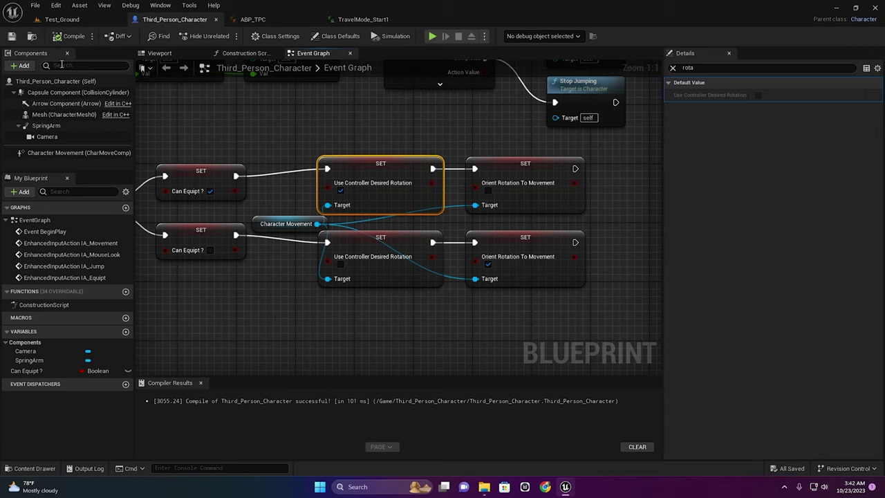